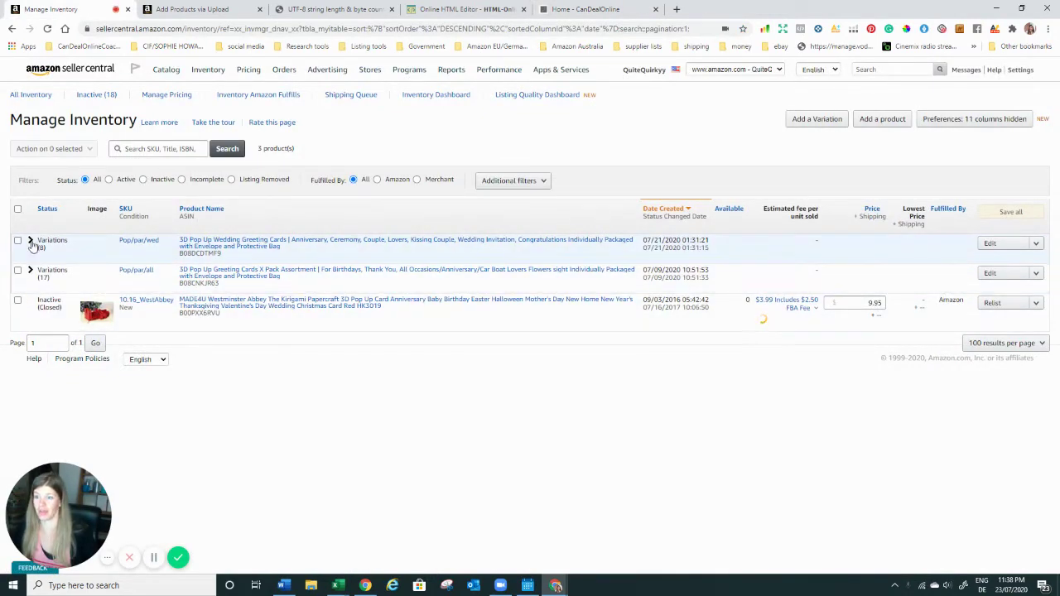
Step: Expand the Pop/par/wed variation listing in Manage Inventory and review its child products
{"action": "left_click", "coordinate": [29, 241]}
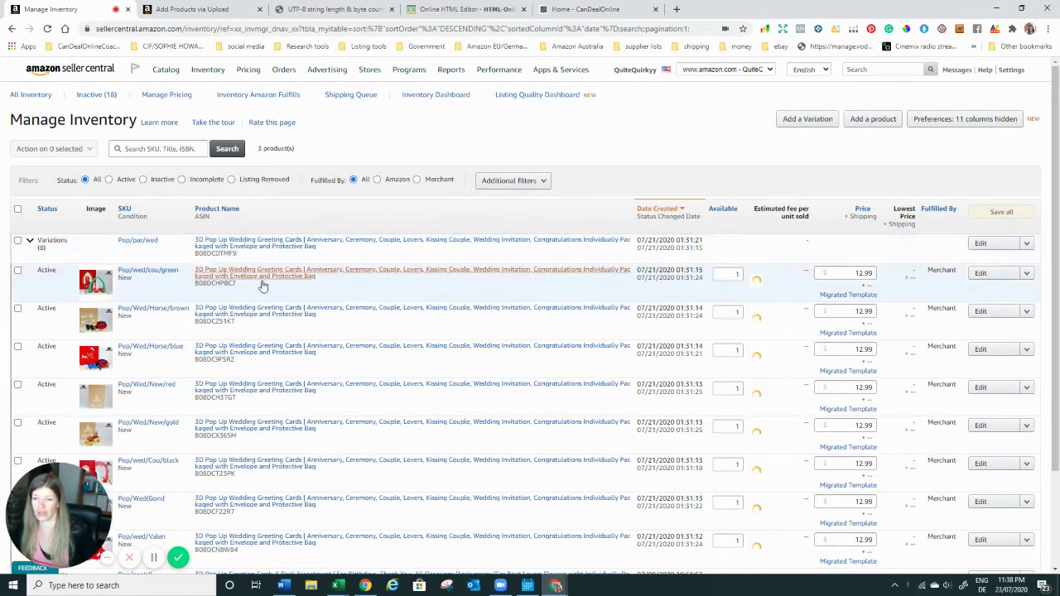
{"action": "scroll", "coordinate": [307, 503], "scroll_direction": "down", "scroll_amount": 3}
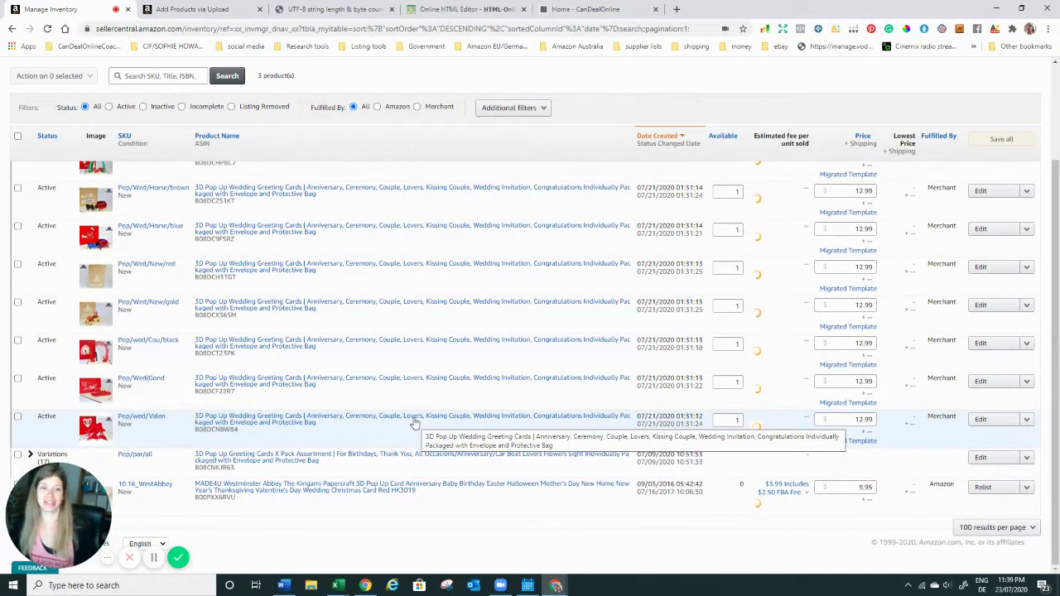
{"action": "scroll", "coordinate": [418, 467], "scroll_direction": "up", "scroll_amount": 2}
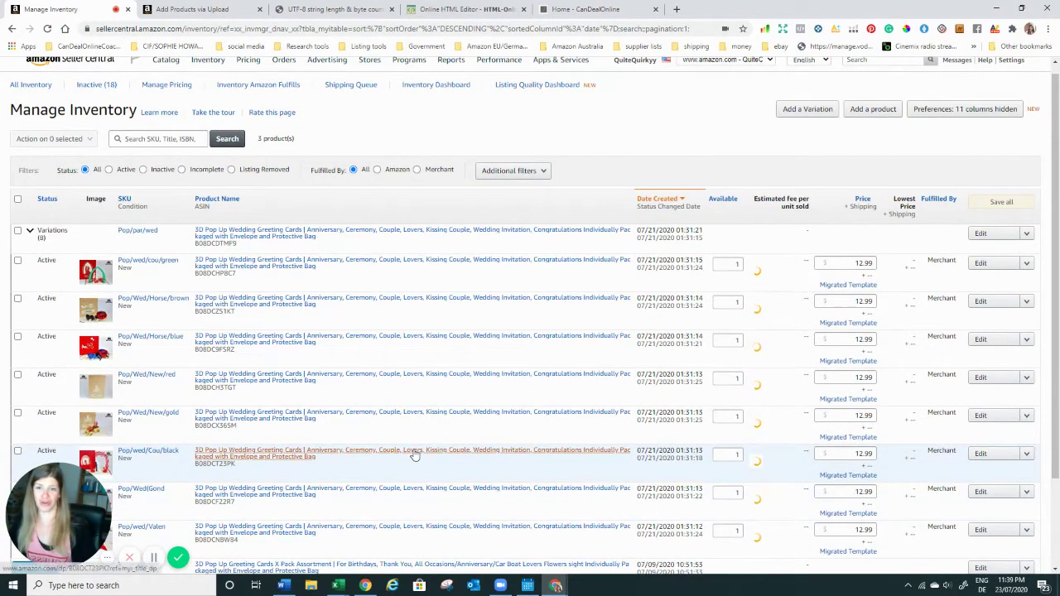
{"action": "scroll", "coordinate": [382, 417], "scroll_direction": "down", "scroll_amount": 1}
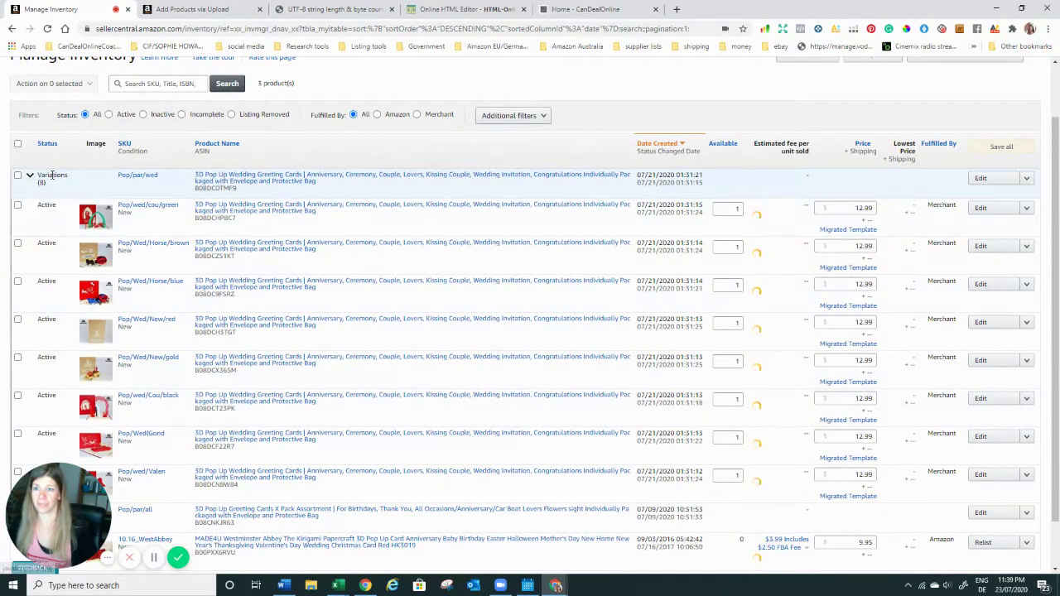
Step: Review the Greeting Cards classification, template mode and previously generated templates on the Add Products via Upload page
{"action": "left_click", "coordinate": [167, 11]}
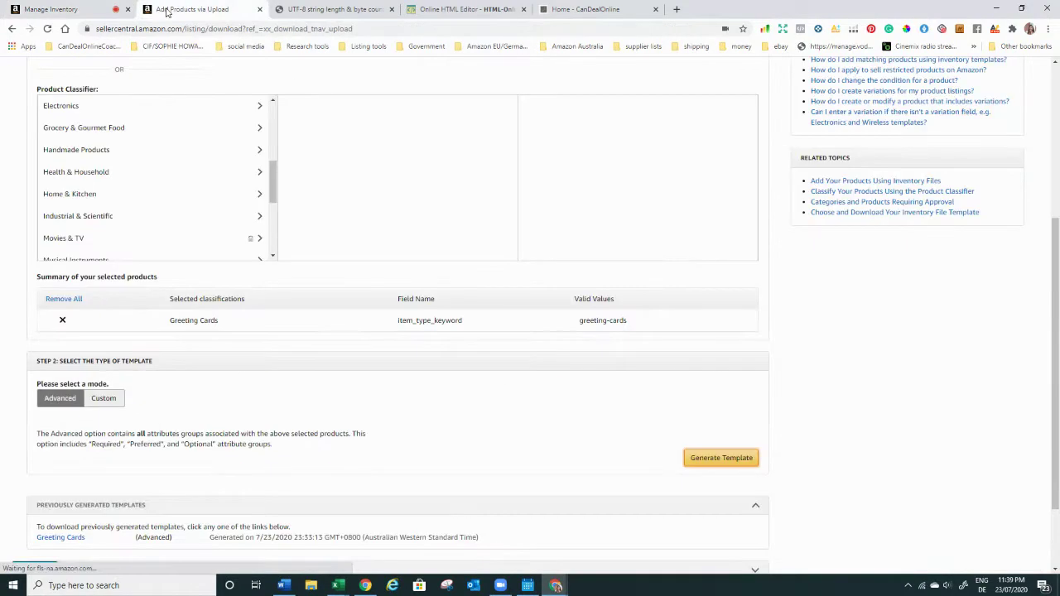
{"action": "scroll", "coordinate": [447, 426], "scroll_direction": "down", "scroll_amount": 2}
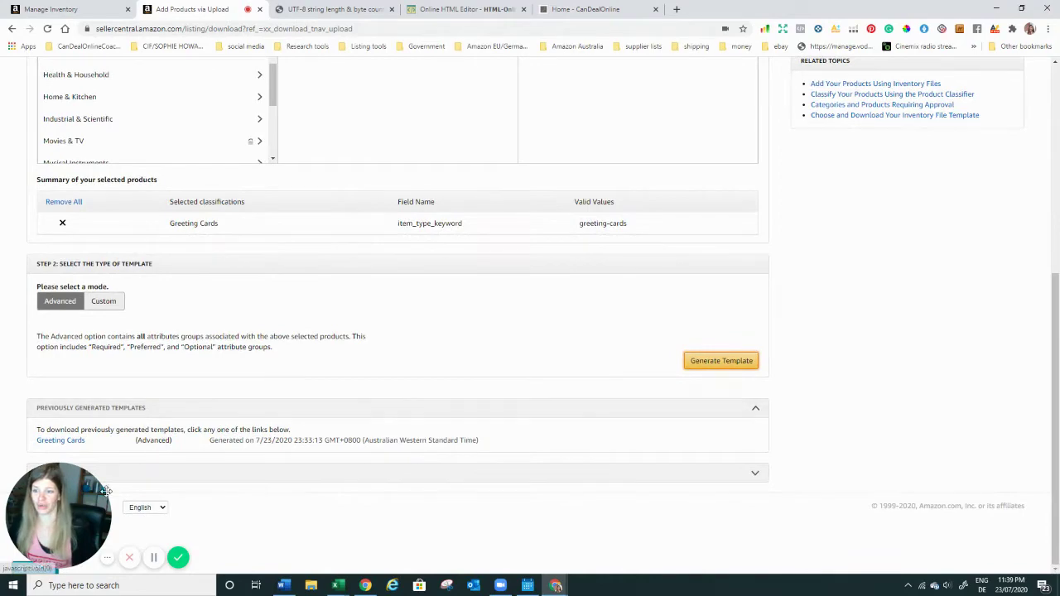
{"action": "scroll", "coordinate": [91, 397], "scroll_direction": "up", "scroll_amount": 5}
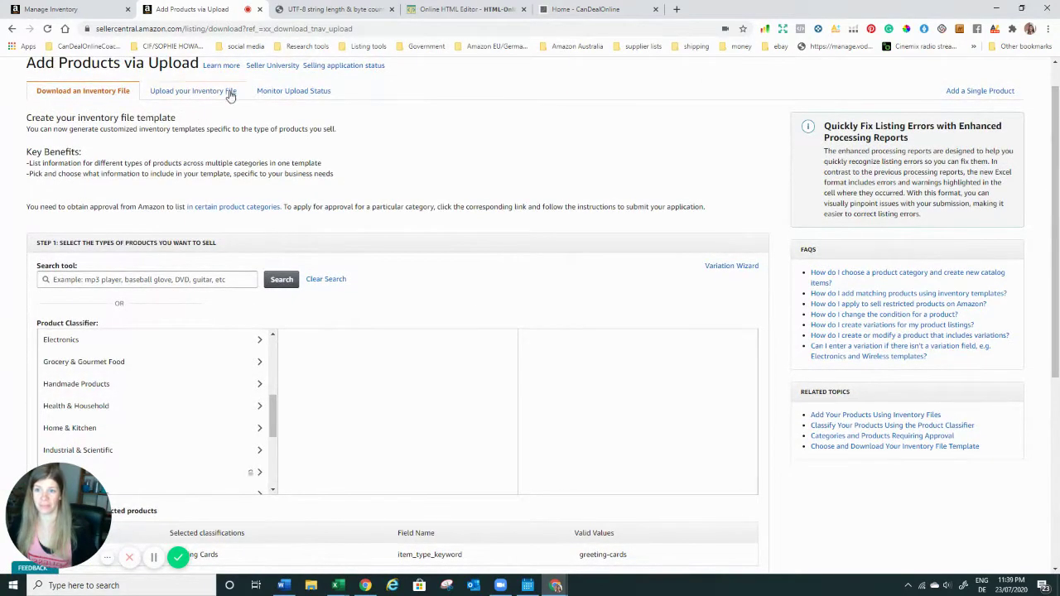
{"action": "scroll", "coordinate": [199, 90], "scroll_direction": "up", "scroll_amount": 1}
{"action": "mouse_move", "coordinate": [192, 80]}
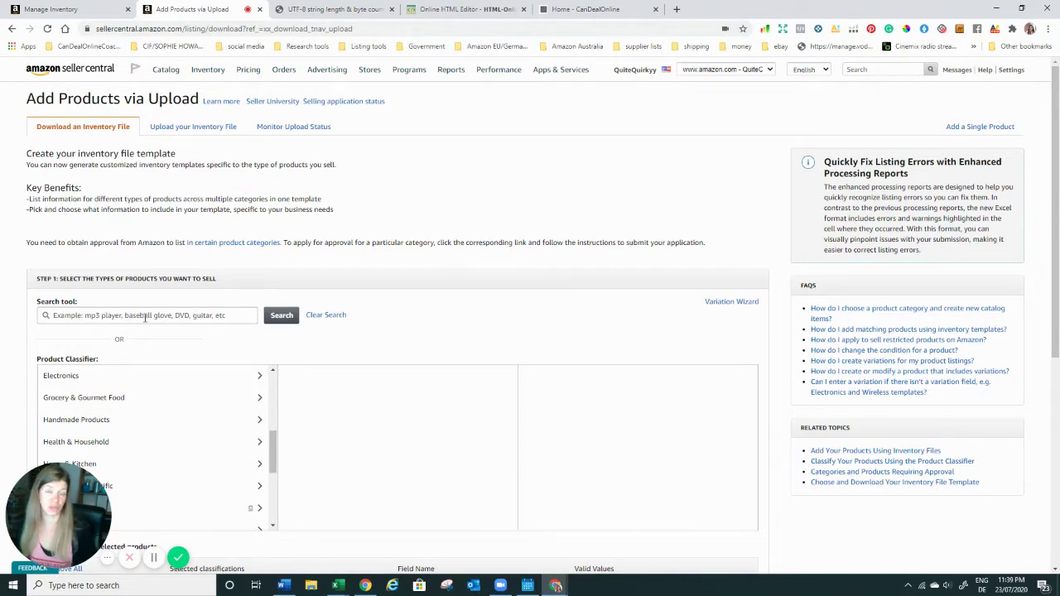
{"action": "scroll", "coordinate": [146, 318], "scroll_direction": "down", "scroll_amount": 6}
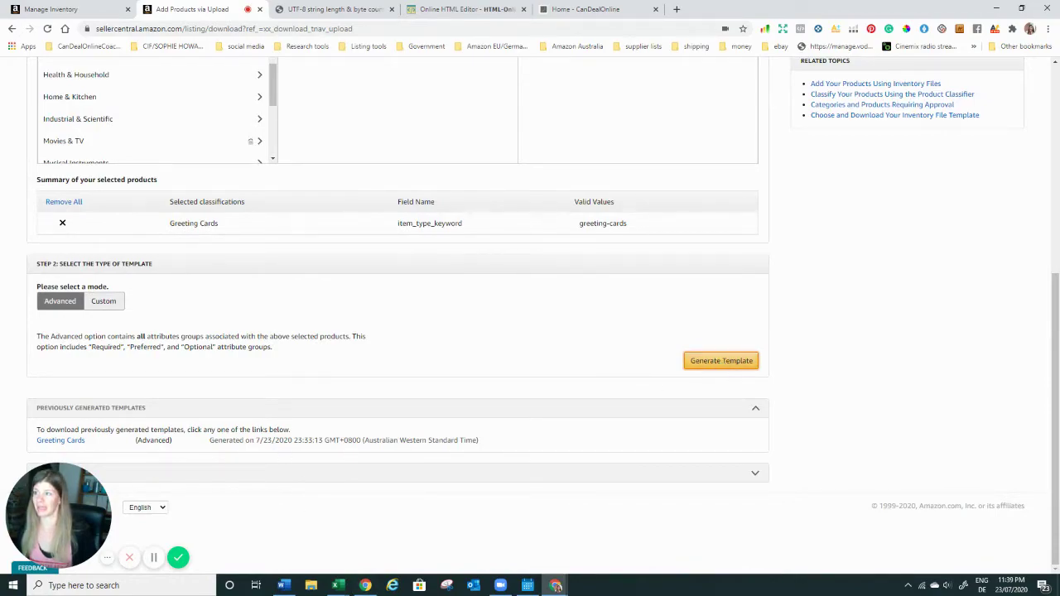
Step: Switch to the Popup Archi- Flatfile workbook in Excel, show its Template sheet, and return to the browser
{"action": "left_click", "coordinate": [338, 585]}
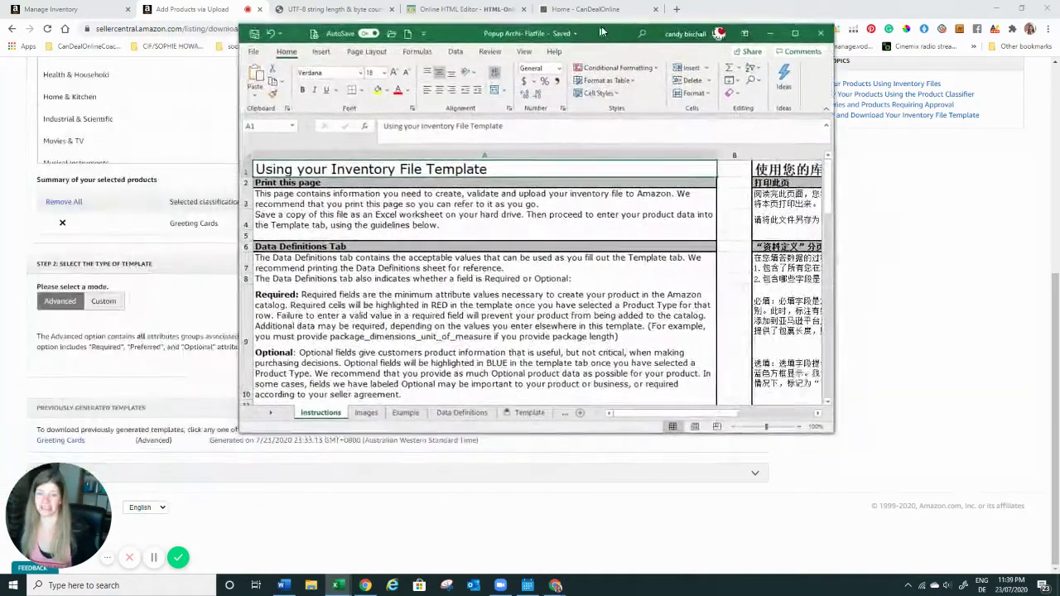
{"action": "left_click", "coordinate": [795, 33]}
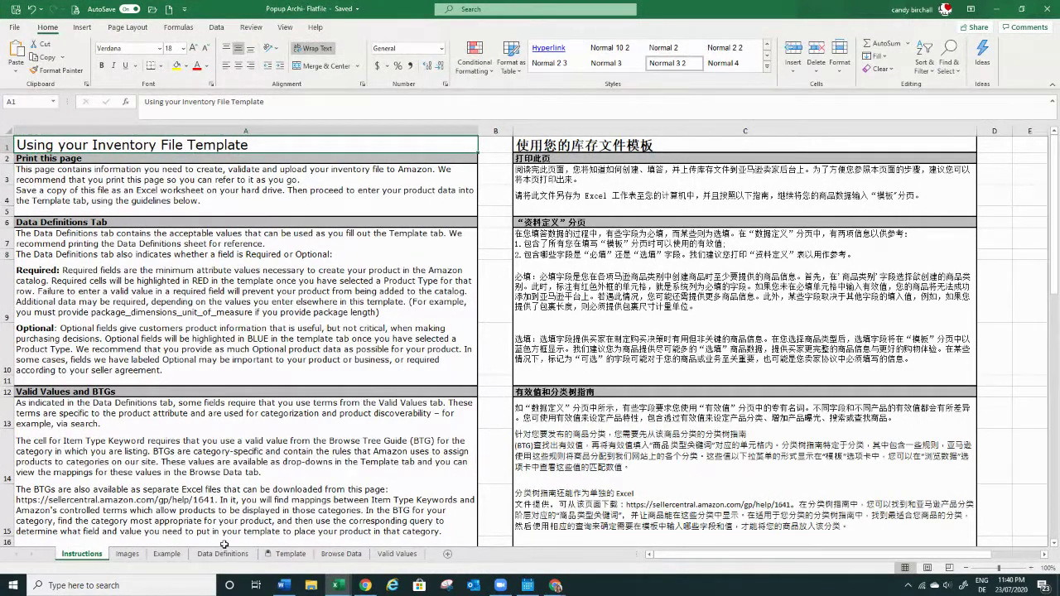
{"action": "left_click", "coordinate": [281, 556]}
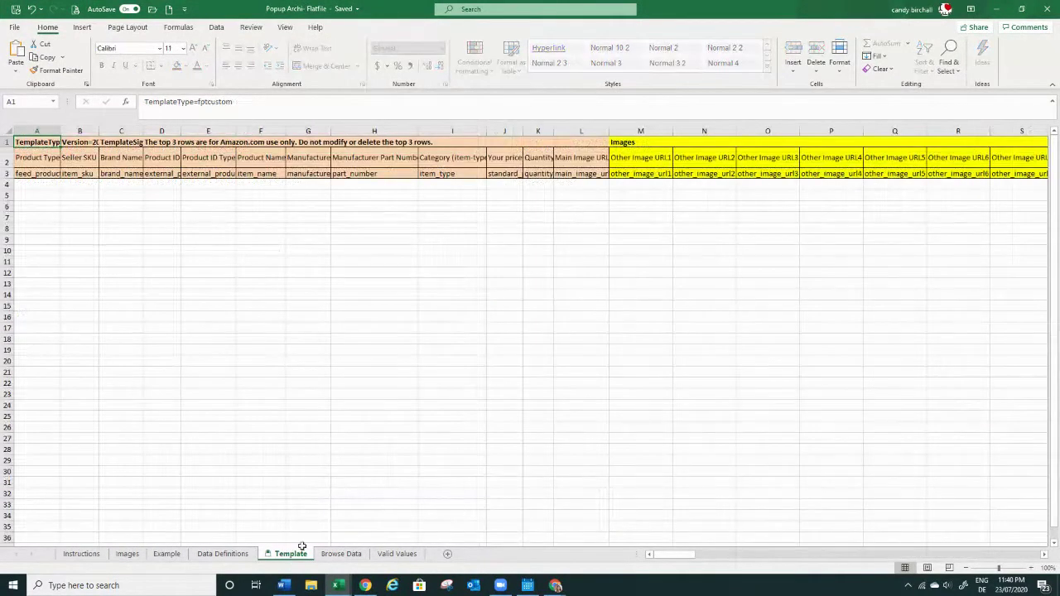
{"action": "left_click", "coordinate": [998, 9]}
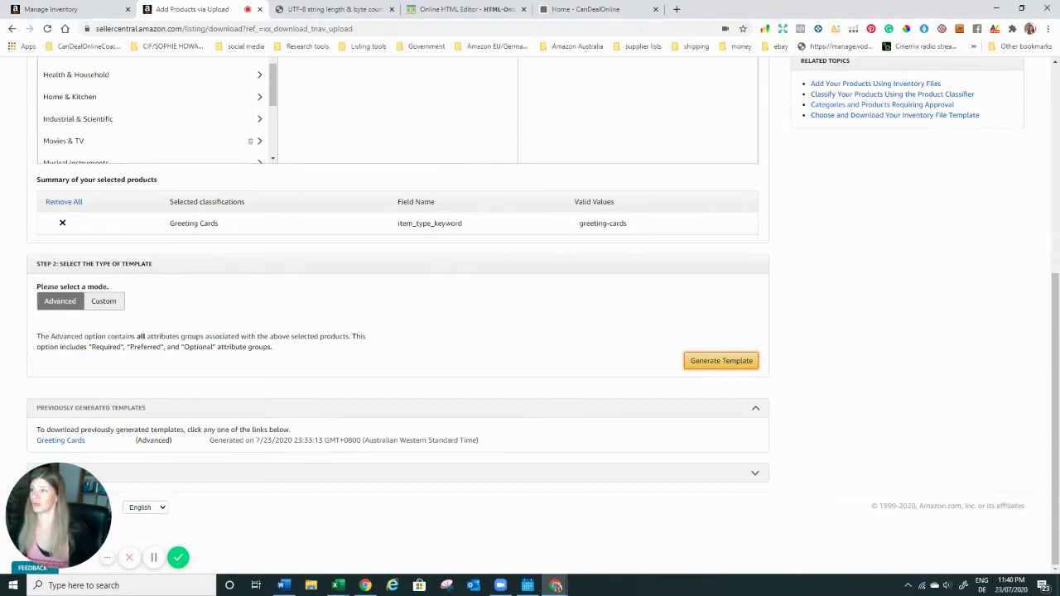
Step: Switch to the 3D pop card Architecture Cards document in Word and review its title, bullet points and product description
{"action": "key", "text": "alt+Tab"}
{"action": "left_click_drag", "start_coordinate": [272, 12], "coordinate": [760, 41]}
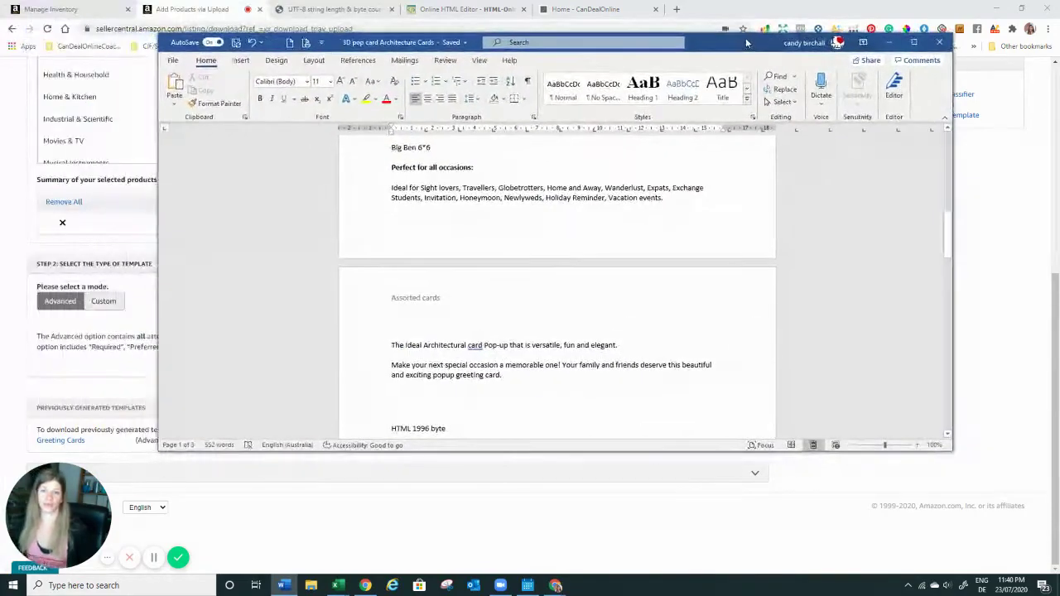
{"action": "left_click", "coordinate": [914, 42]}
{"action": "scroll", "coordinate": [663, 351], "scroll_direction": "up", "scroll_amount": 10}
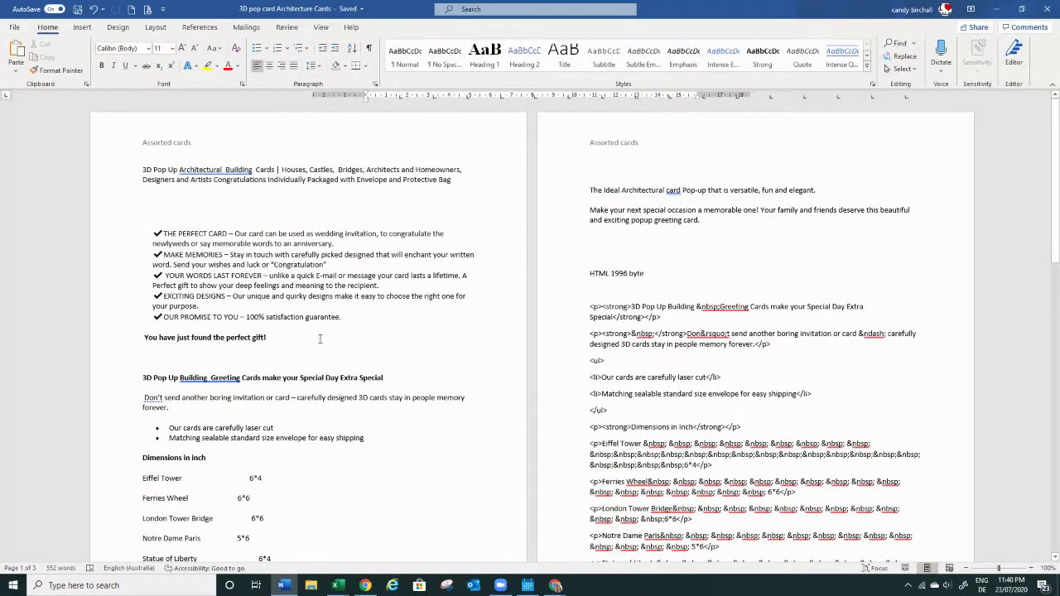
{"action": "scroll", "coordinate": [401, 399], "scroll_direction": "down", "scroll_amount": 4}
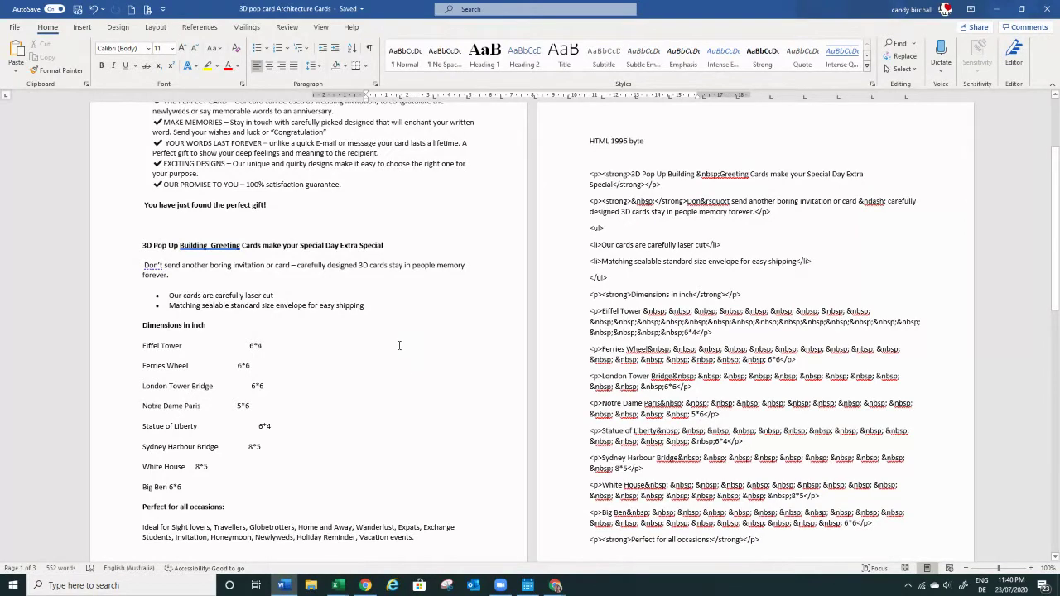
{"action": "scroll", "coordinate": [397, 344], "scroll_direction": "down", "scroll_amount": 2}
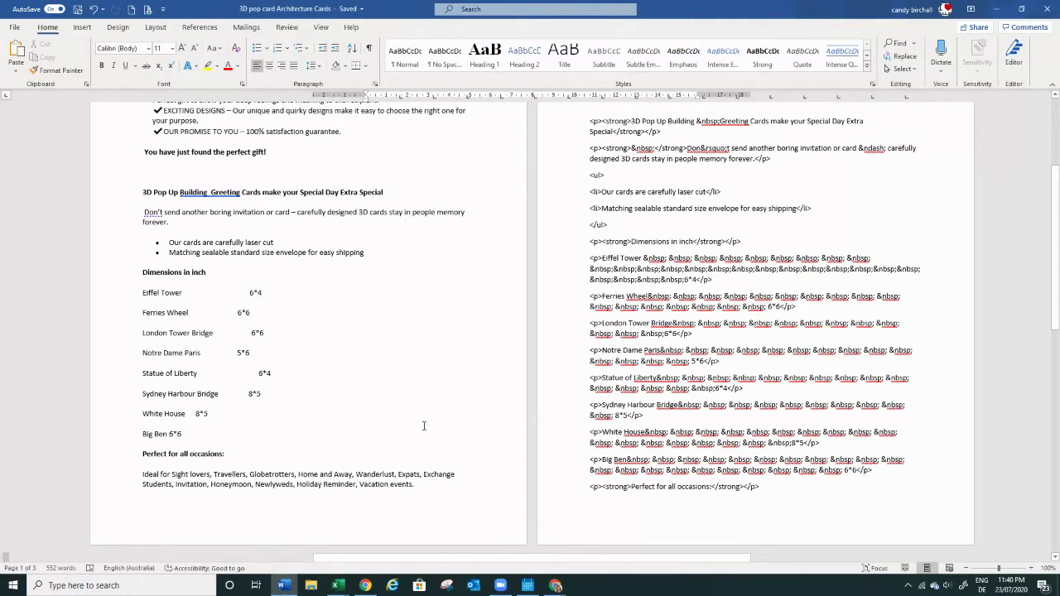
{"action": "scroll", "coordinate": [414, 420], "scroll_direction": "up", "scroll_amount": 7}
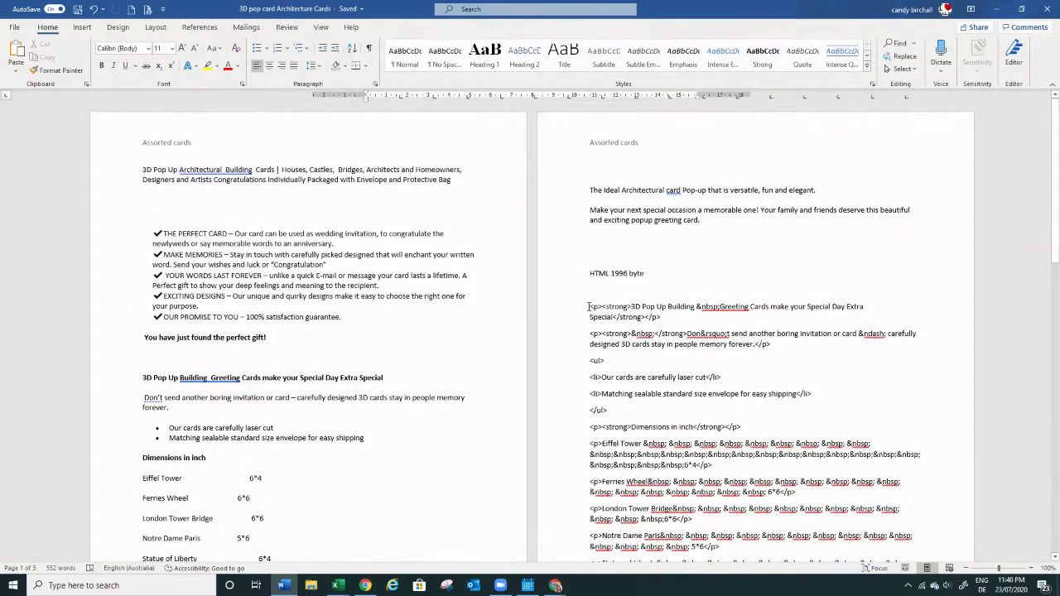
Step: Review the HTML description and the search terms in the Word document, and return to the browser
{"action": "scroll", "coordinate": [760, 460], "scroll_direction": "down", "scroll_amount": 11}
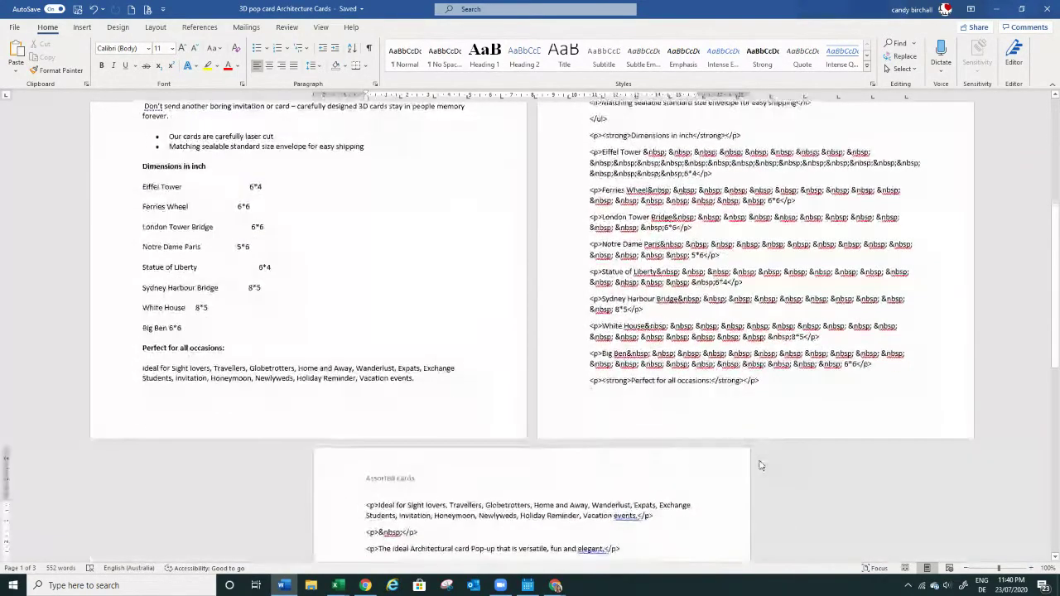
{"action": "scroll", "coordinate": [728, 469], "scroll_direction": "down", "scroll_amount": 4}
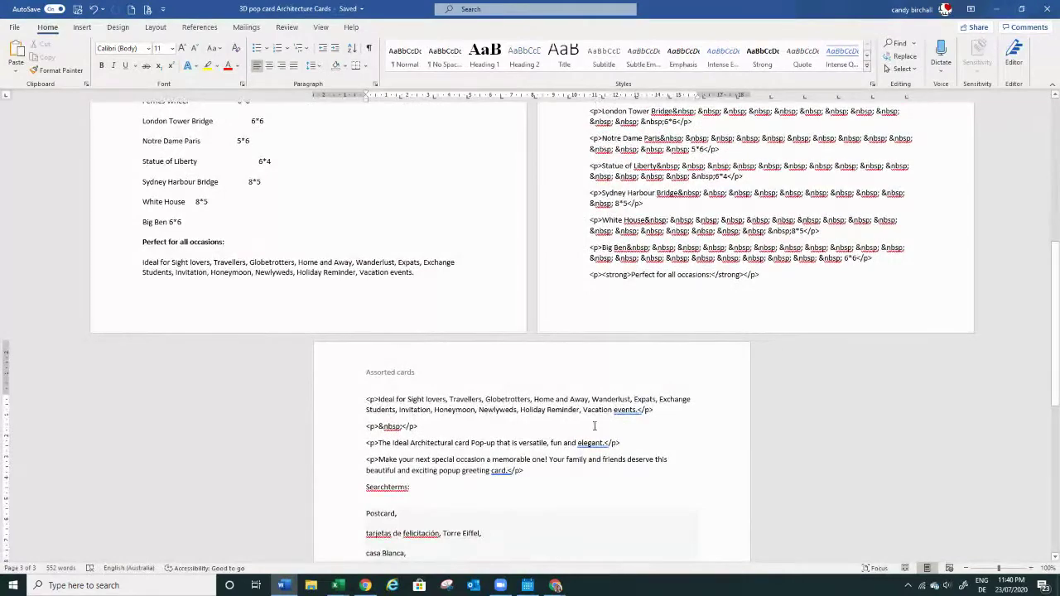
{"action": "scroll", "coordinate": [414, 433], "scroll_direction": "down", "scroll_amount": 3}
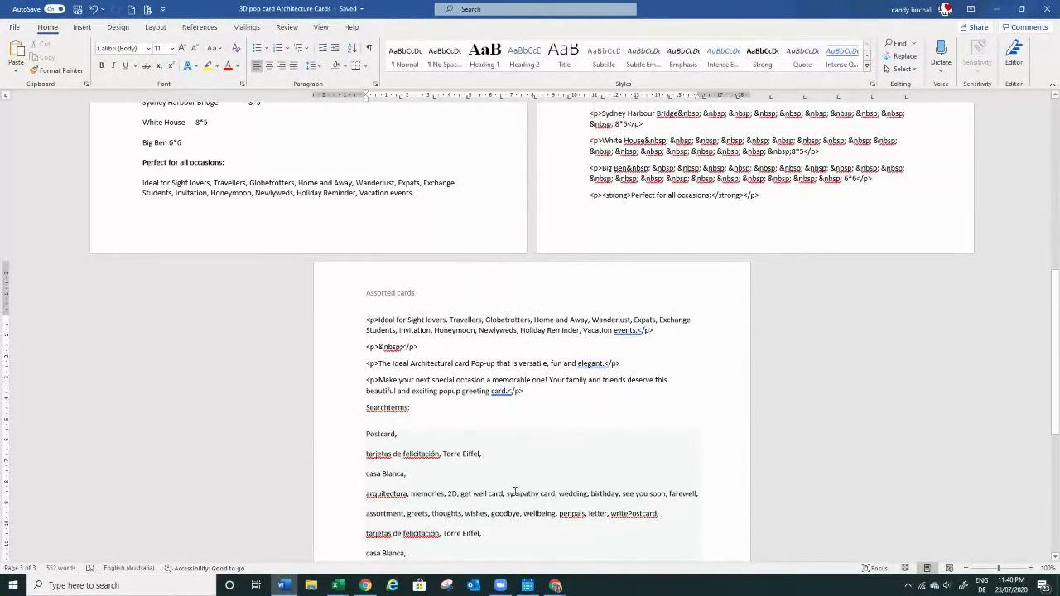
{"action": "left_click_drag", "start_coordinate": [820, 6], "coordinate": [548, 6]}
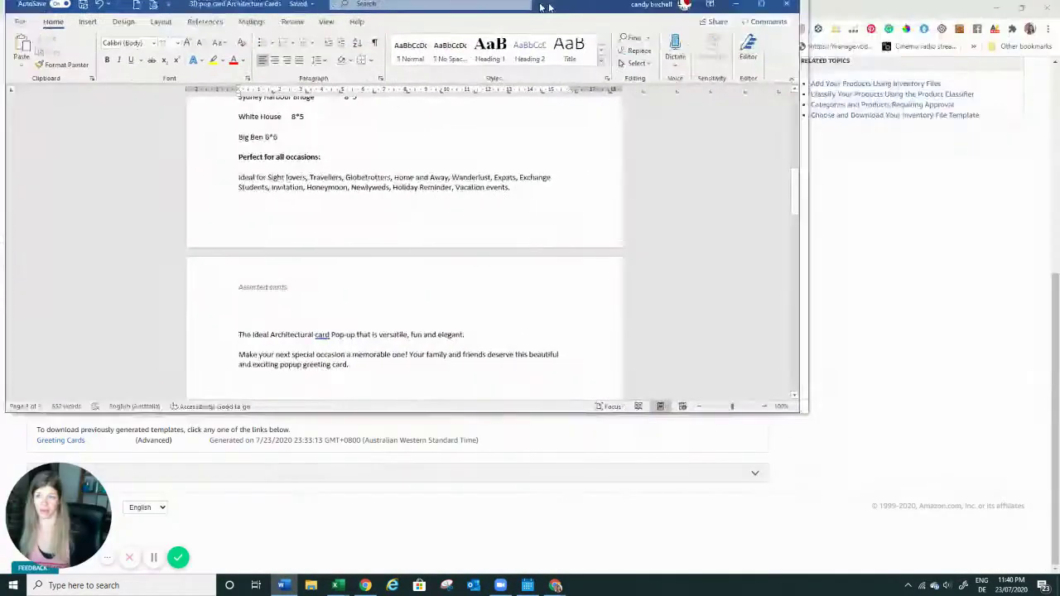
{"action": "left_click", "coordinate": [736, 4]}
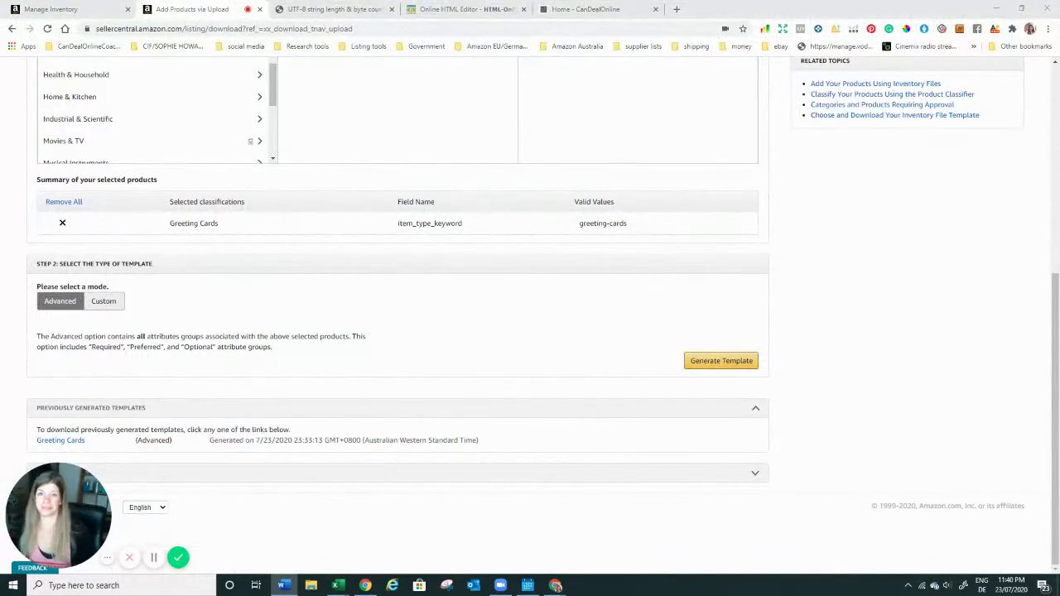
Step: Enter the sample lines "wkhrksdcsb" and "sfcsdncnsmd" in the Online HTML Editor, separated by a blank line
{"action": "left_click", "coordinate": [450, 12]}
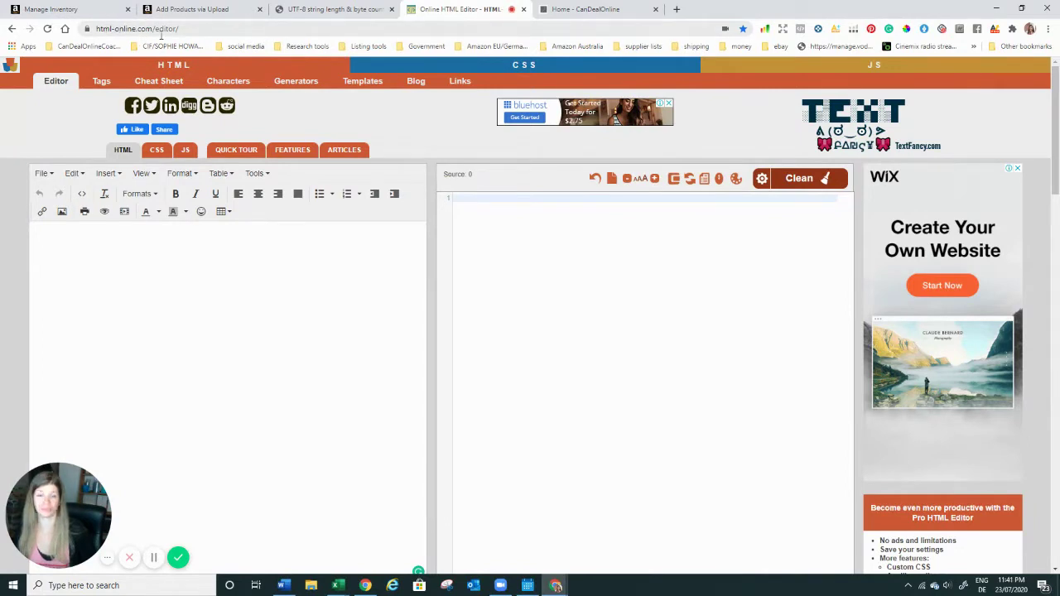
{"action": "left_click", "coordinate": [220, 285]}
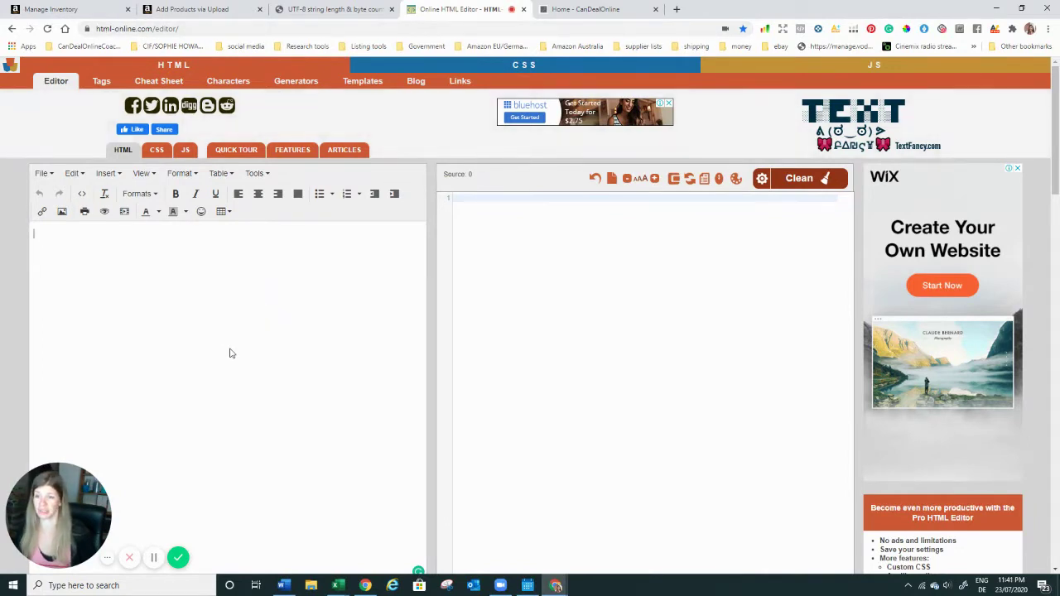
{"action": "type", "text": "wkhrksdcsb"}
{"action": "key", "text": "Return"}
{"action": "key", "text": "Return"}
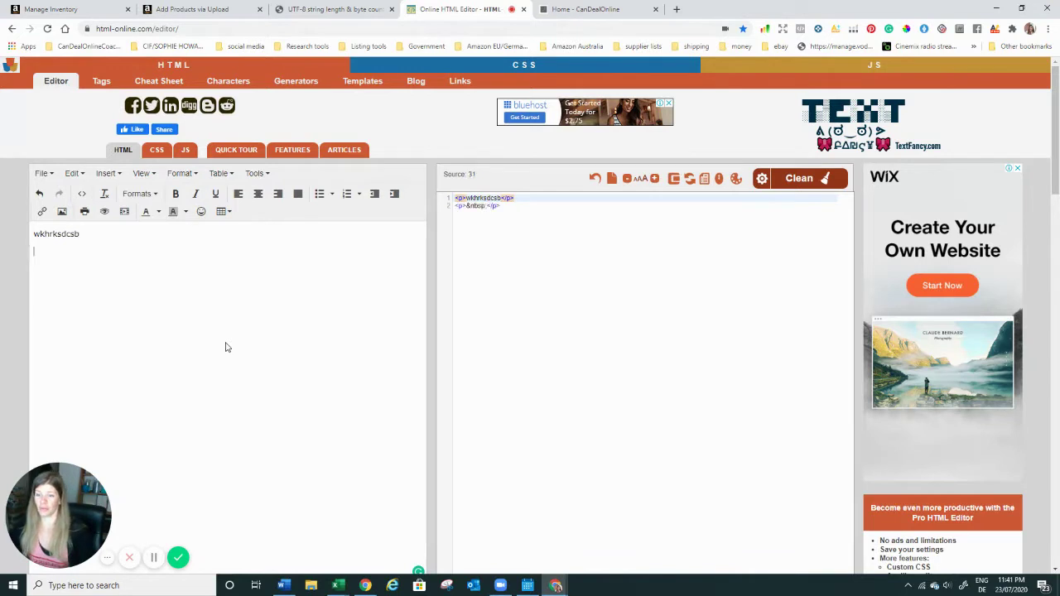
{"action": "type", "text": "sfcsdncnsmd"}
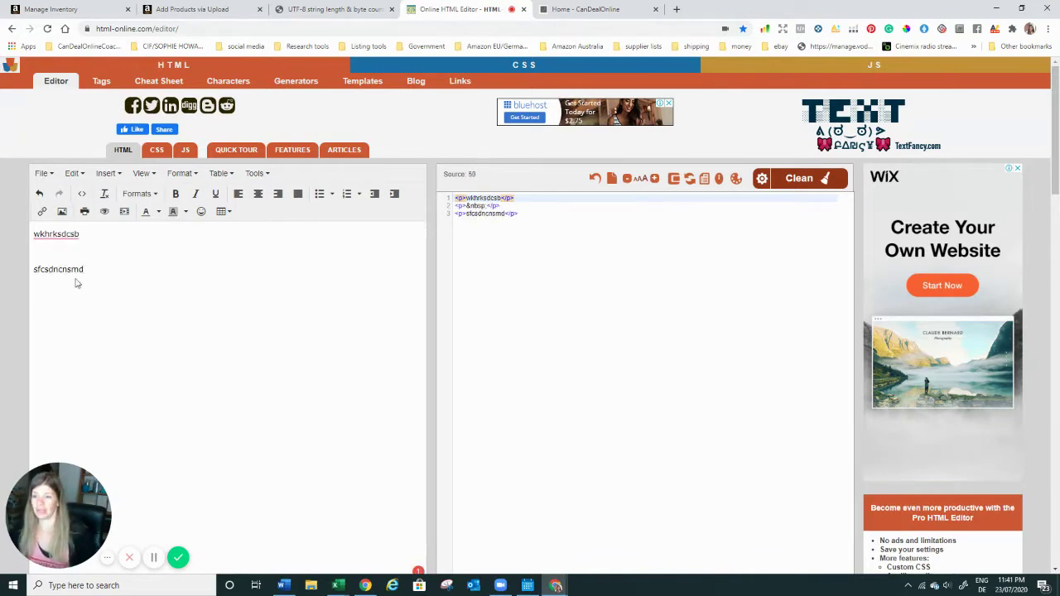
Step: Make the second sample line bold and select all of the generated HTML source code
{"action": "left_click_drag", "start_coordinate": [84, 269], "coordinate": [11, 254]}
{"action": "left_click", "coordinate": [176, 193]}
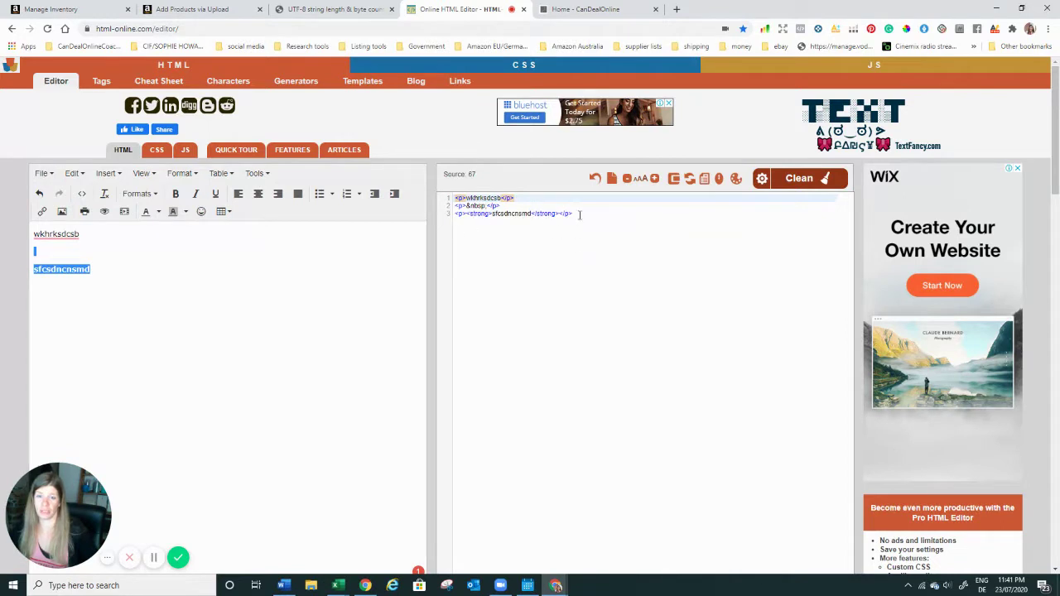
{"action": "left_click_drag", "start_coordinate": [580, 214], "coordinate": [425, 189]}
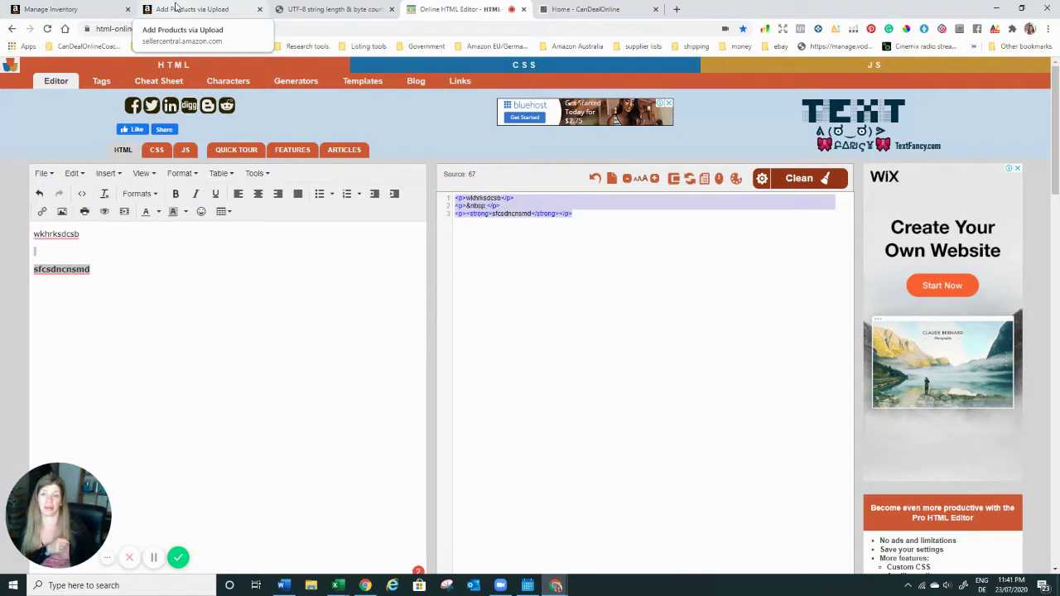
Step: Check the search terms' length in the UTF-8 string length & byte counter and select the search-term text
{"action": "left_click", "coordinate": [331, 9]}
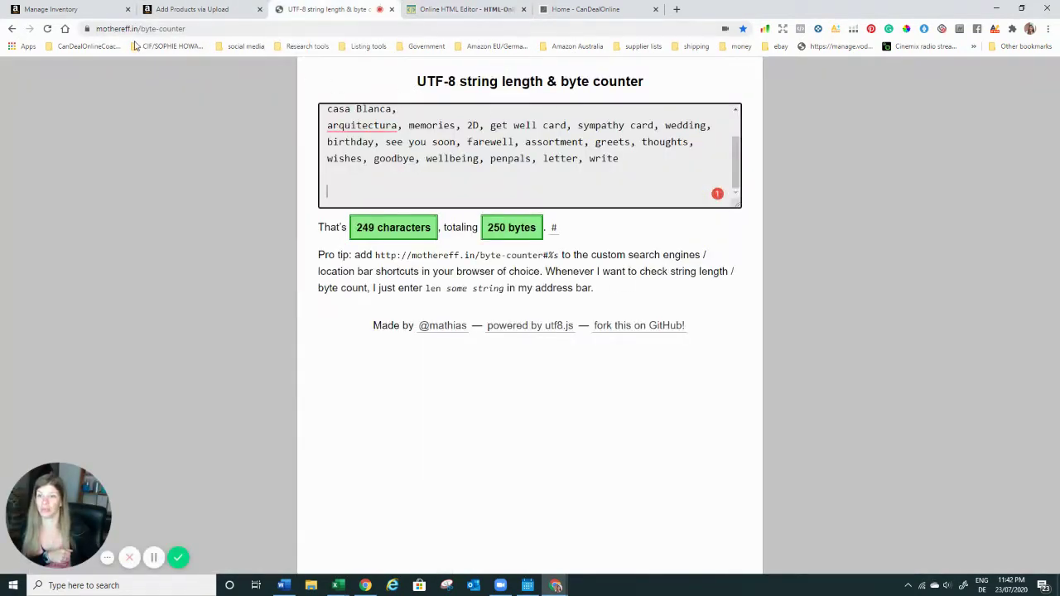
{"action": "scroll", "coordinate": [551, 124], "scroll_direction": "up", "scroll_amount": 1}
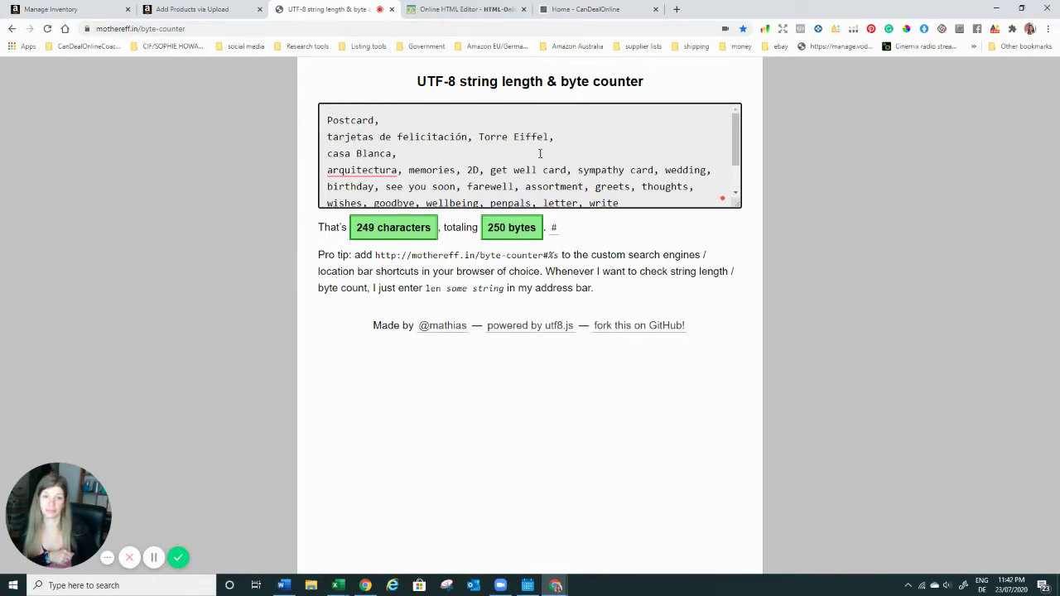
{"action": "scroll", "coordinate": [406, 124], "scroll_direction": "down", "scroll_amount": 1}
{"action": "left_click_drag", "start_coordinate": [640, 173], "coordinate": [316, 85]}
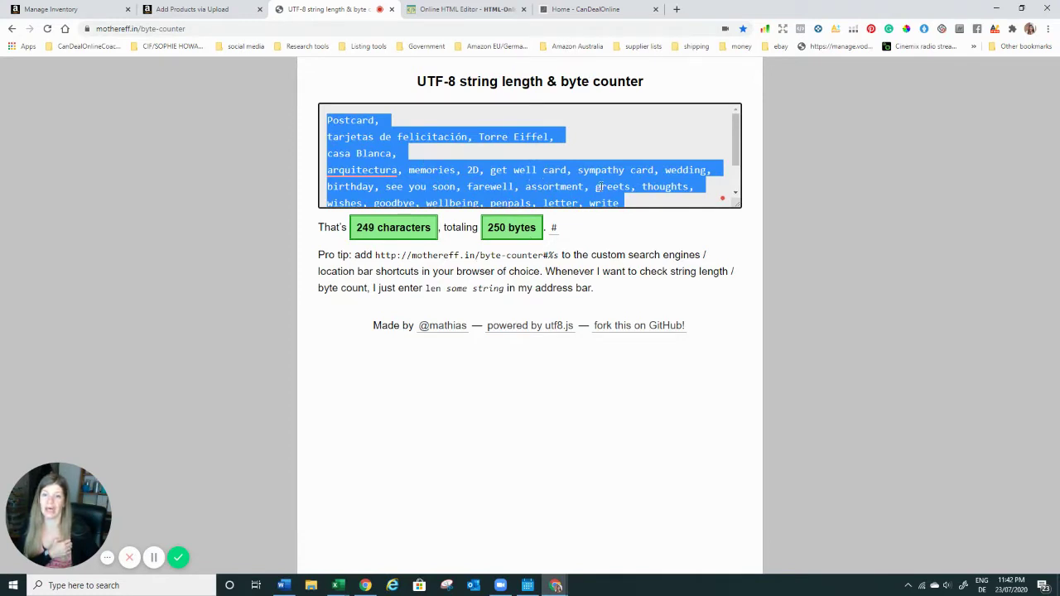
{"action": "scroll", "coordinate": [597, 186], "scroll_direction": "down", "scroll_amount": 1}
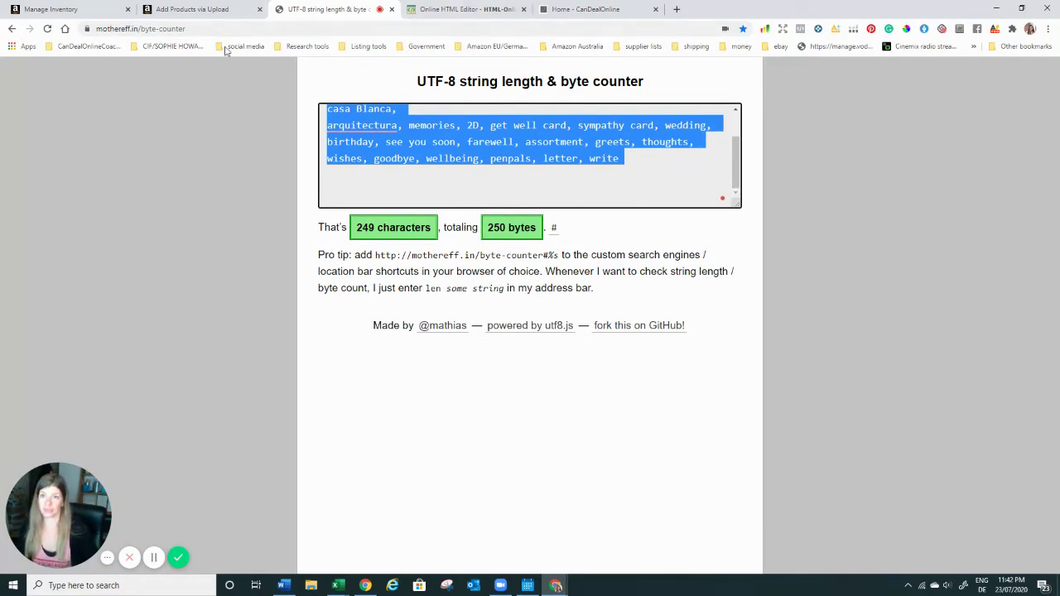
Step: Switch to the Popup Archi- Flatfile workbook in Excel and review the parent-child samples on the Example sheet and the Valid Values sheet
{"action": "left_click", "coordinate": [338, 586]}
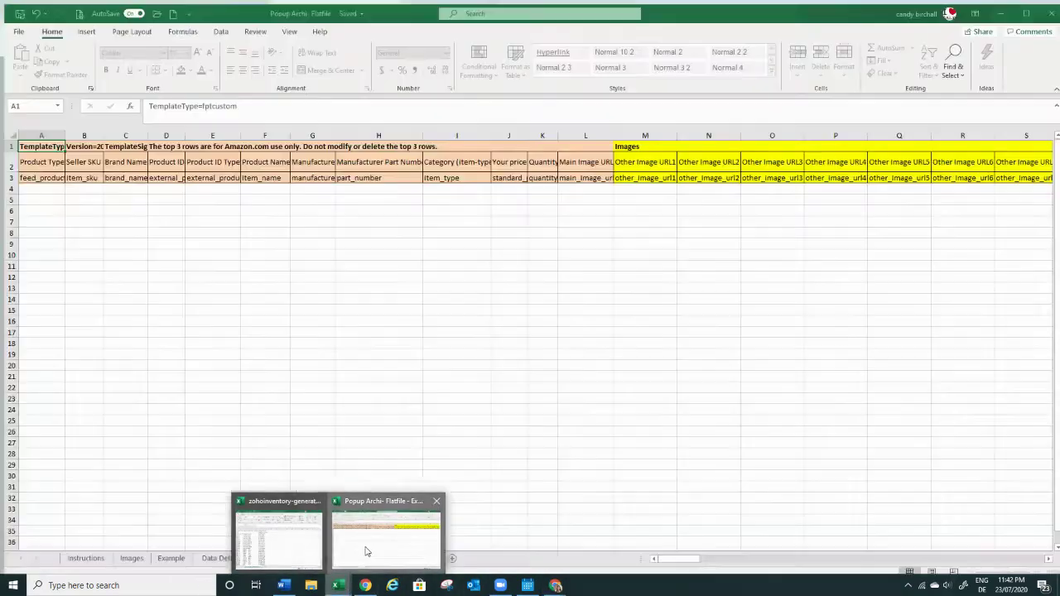
{"action": "left_click", "coordinate": [367, 552]}
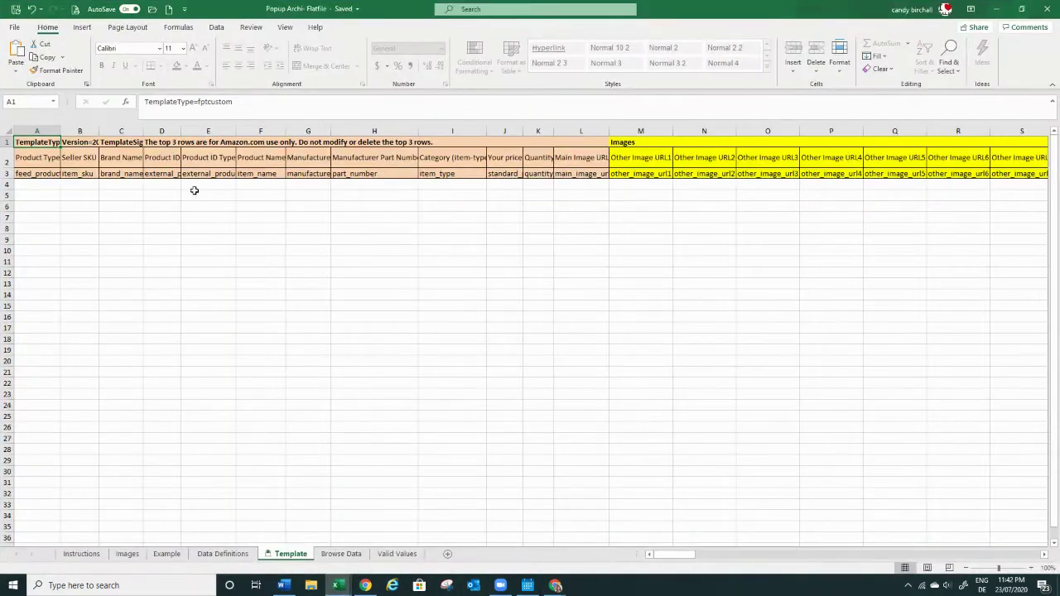
{"action": "left_click", "coordinate": [163, 555]}
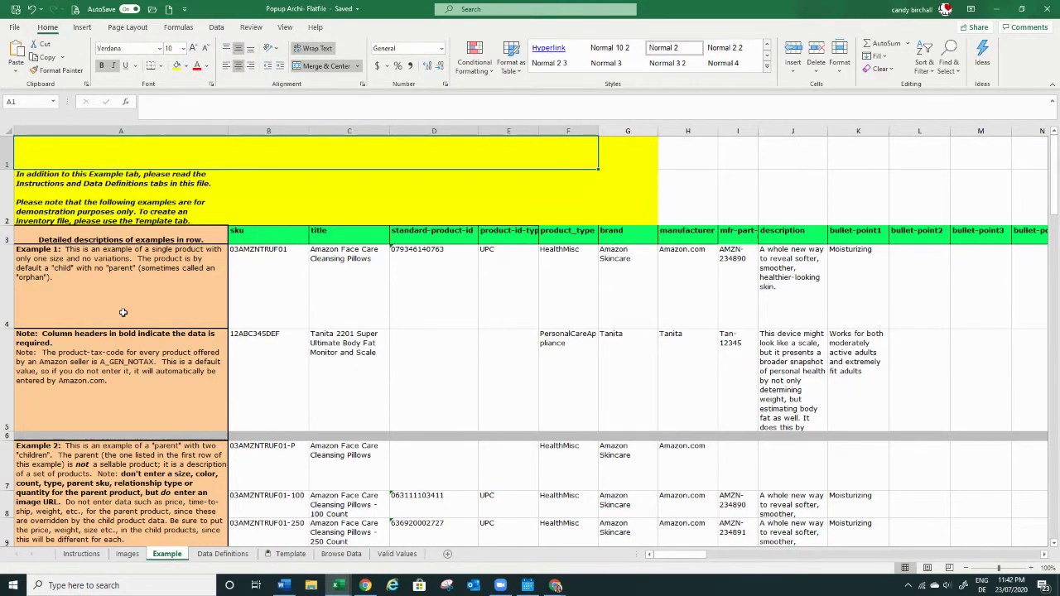
{"action": "scroll", "coordinate": [124, 319], "scroll_direction": "down", "scroll_amount": 2}
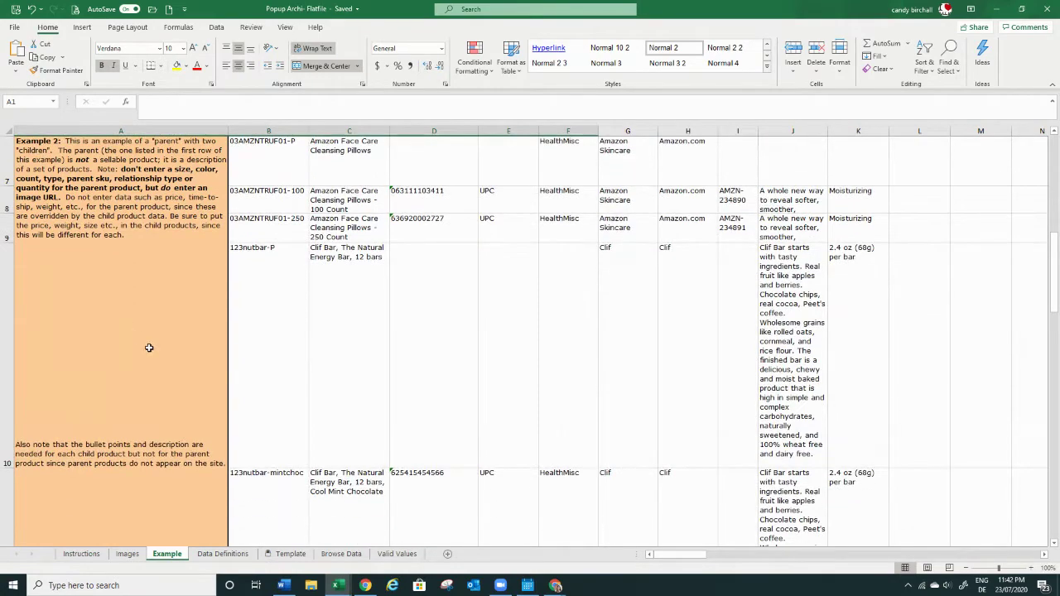
{"action": "scroll", "coordinate": [149, 348], "scroll_direction": "down", "scroll_amount": 3}
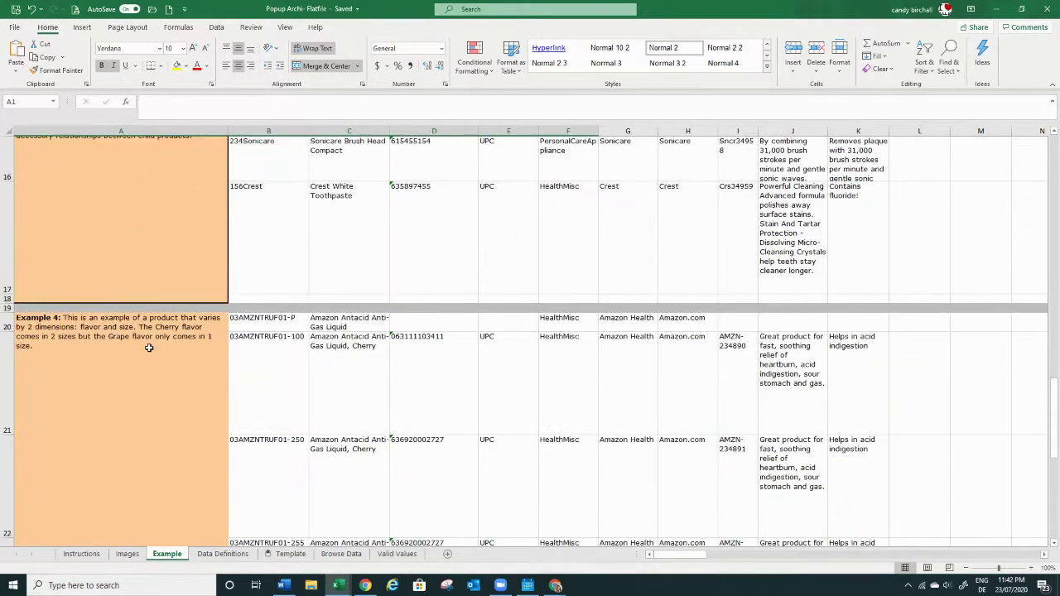
{"action": "scroll", "coordinate": [151, 352], "scroll_direction": "up", "scroll_amount": 3}
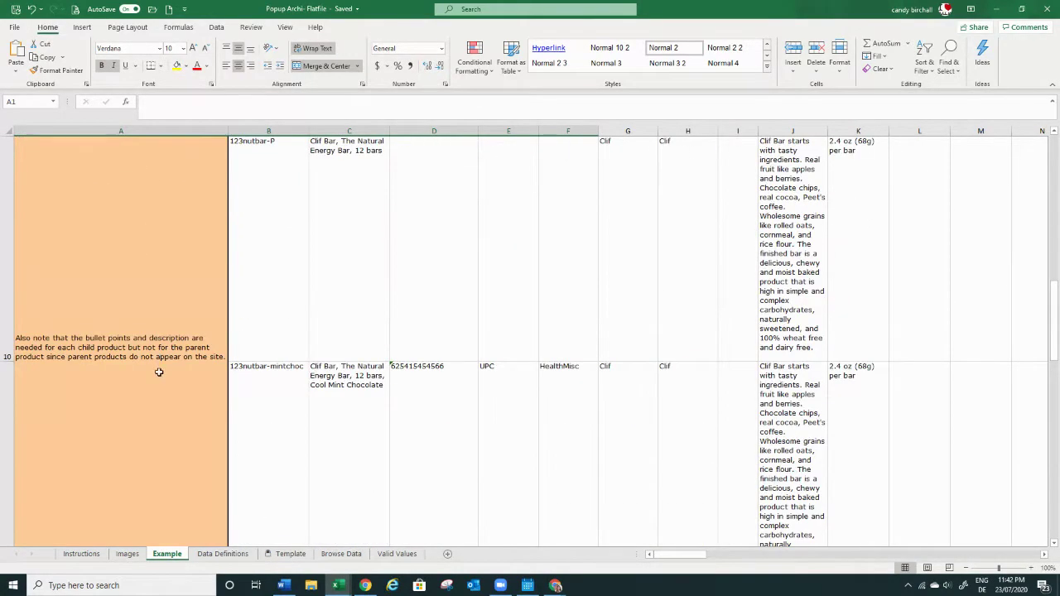
{"action": "scroll", "coordinate": [159, 373], "scroll_direction": "up", "scroll_amount": 3}
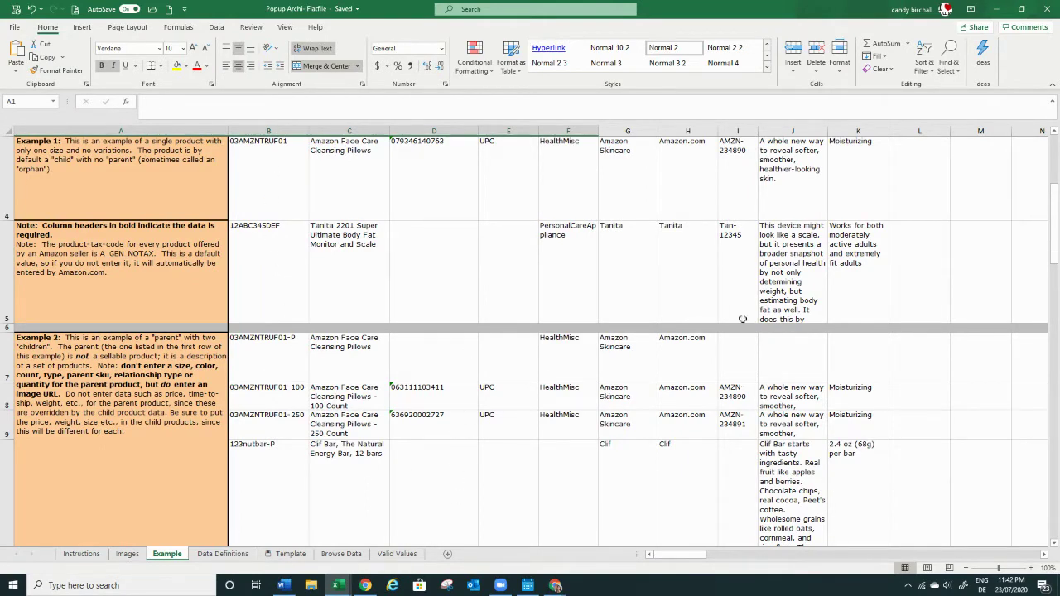
{"action": "scroll", "coordinate": [580, 306], "scroll_direction": "up", "scroll_amount": 1}
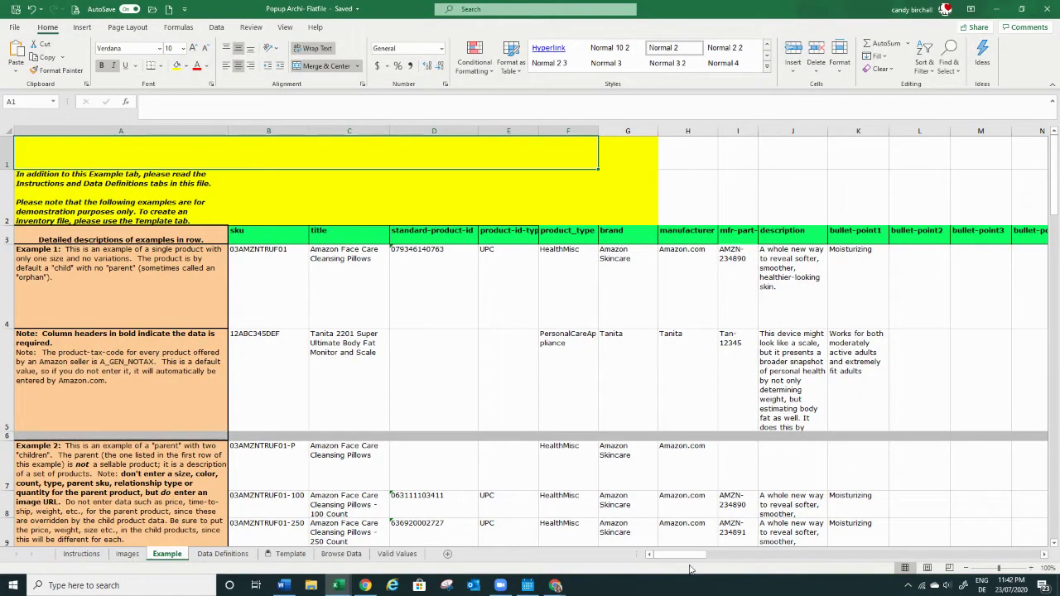
{"action": "left_click_drag", "start_coordinate": [686, 554], "coordinate": [769, 554]}
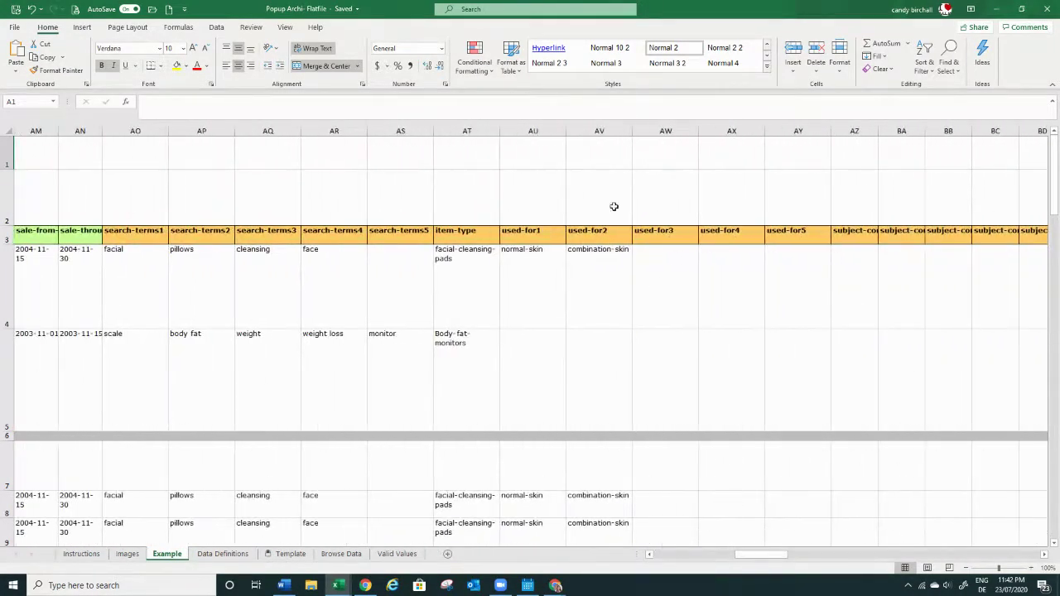
{"action": "left_click", "coordinate": [395, 555]}
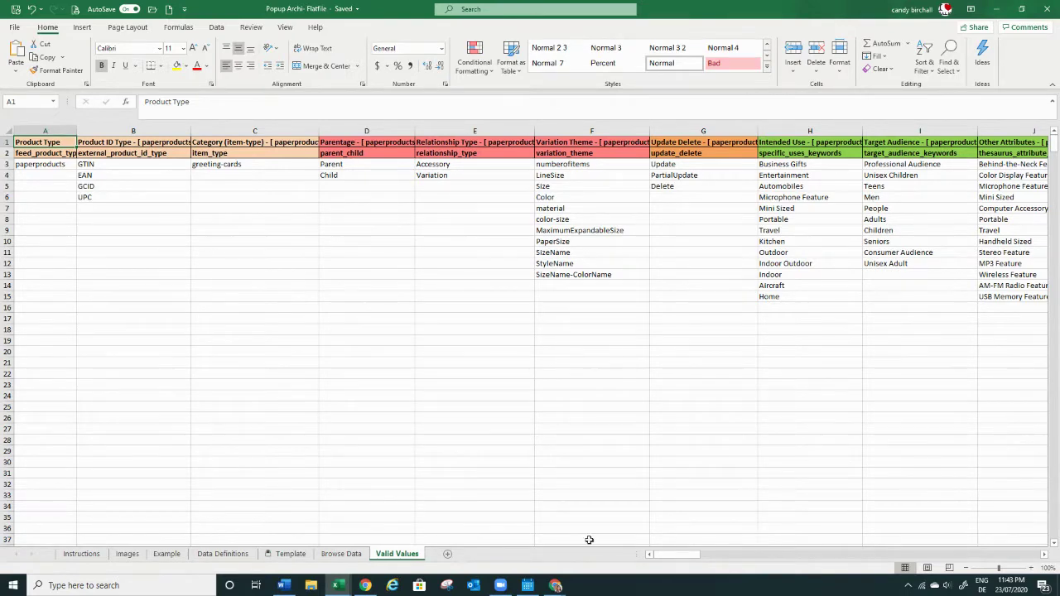
Step: Set the Product Type in cell A4 of the Template sheet to paperproducts
{"action": "left_click", "coordinate": [302, 555]}
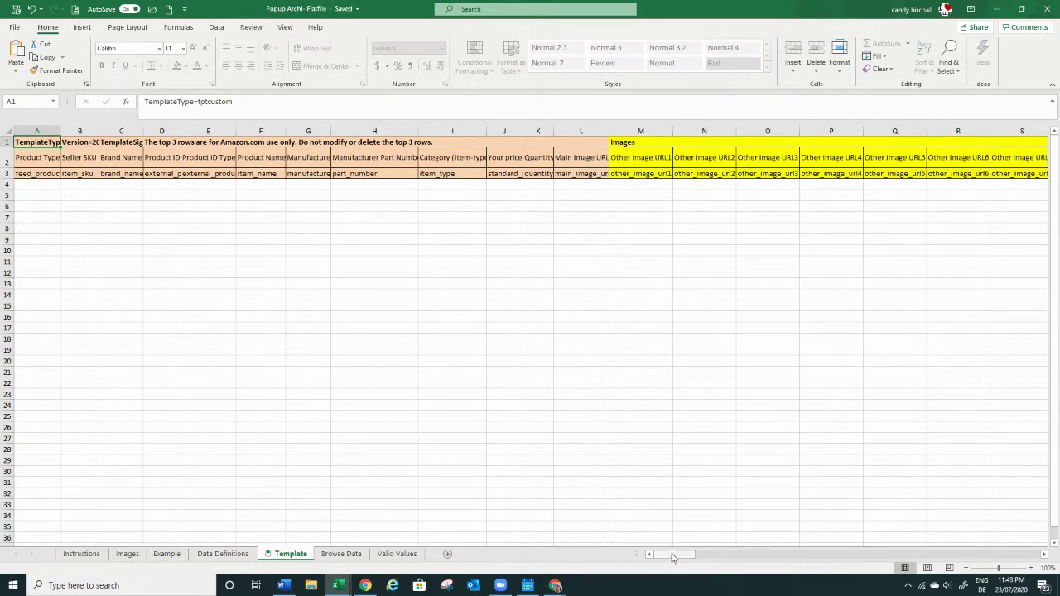
{"action": "left_click", "coordinate": [33, 184]}
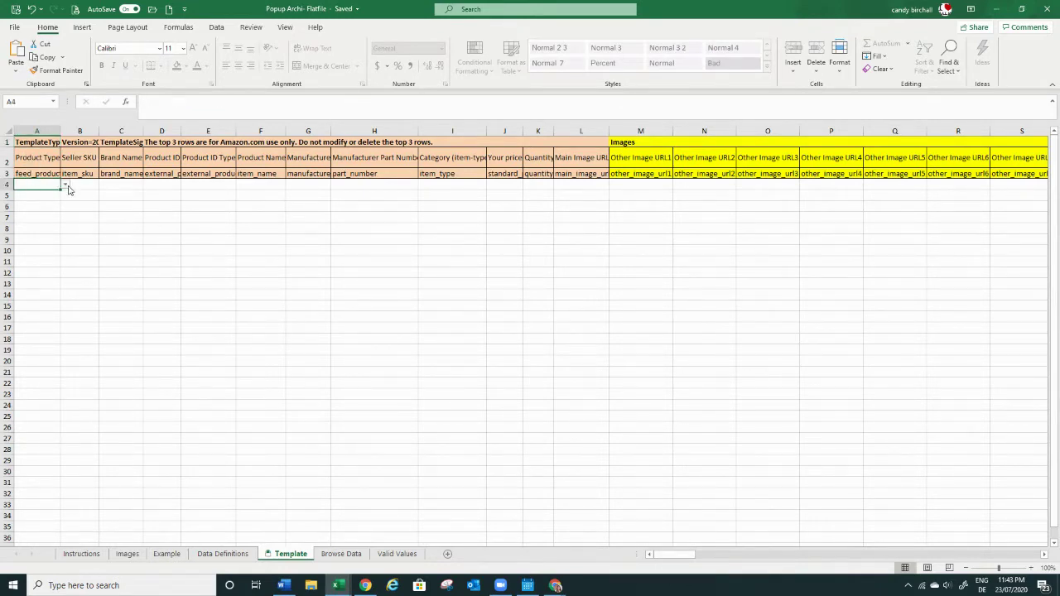
{"action": "left_click", "coordinate": [65, 185]}
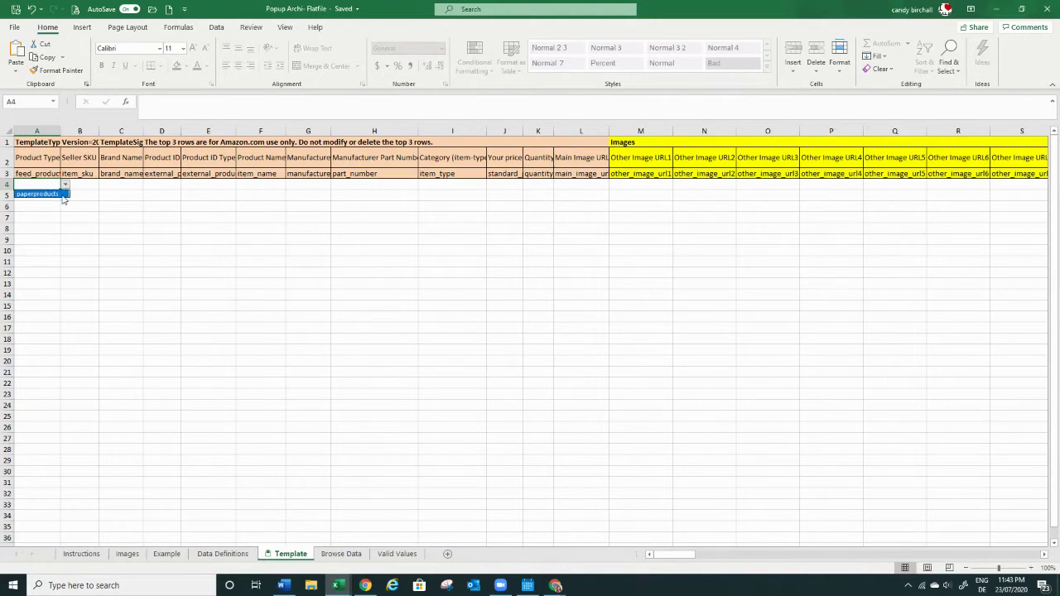
{"action": "left_click", "coordinate": [58, 194]}
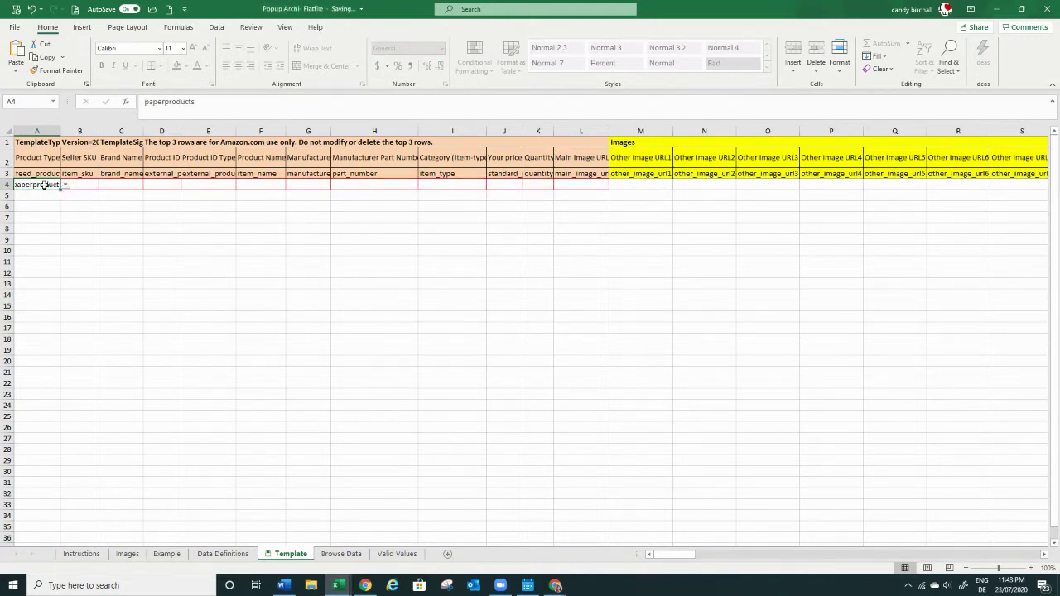
Step: Copy the paperproducts entry from A4 down the Product Type column to row 29
{"action": "right_click", "coordinate": [45, 186]}
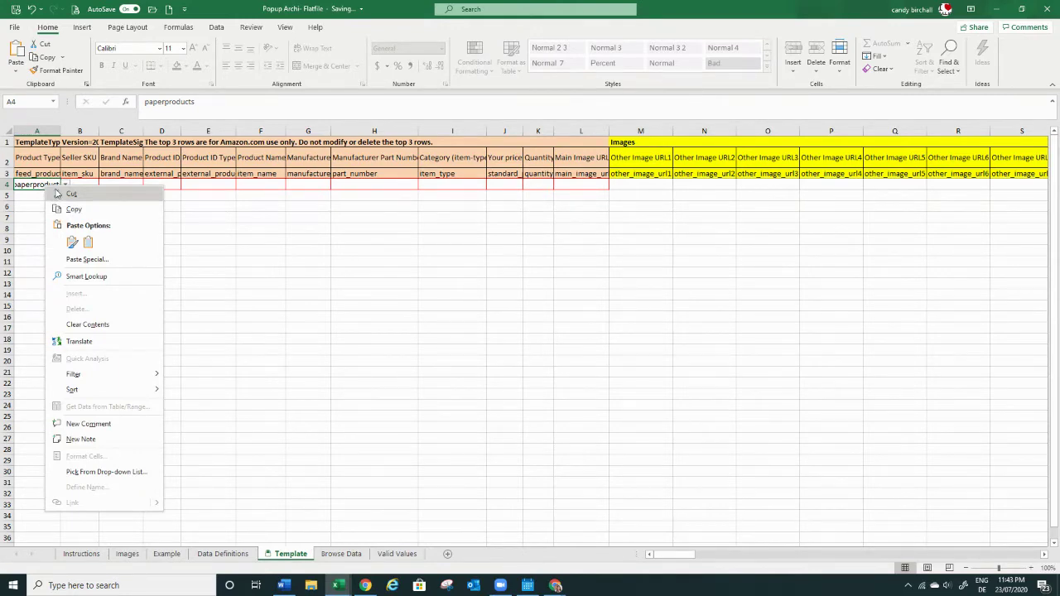
{"action": "key", "text": "Escape"}
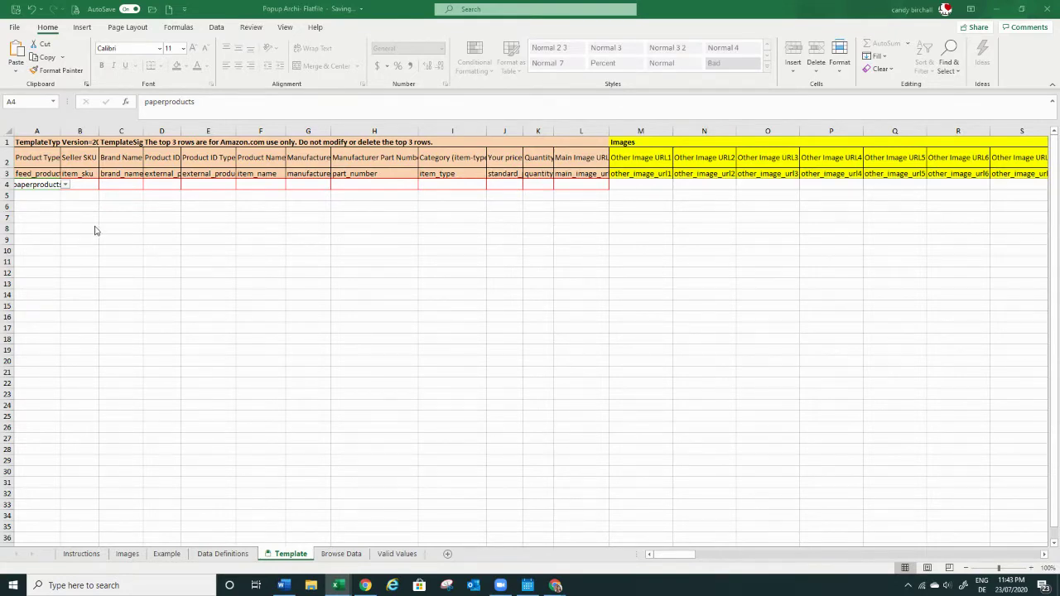
{"action": "left_click", "coordinate": [52, 185]}
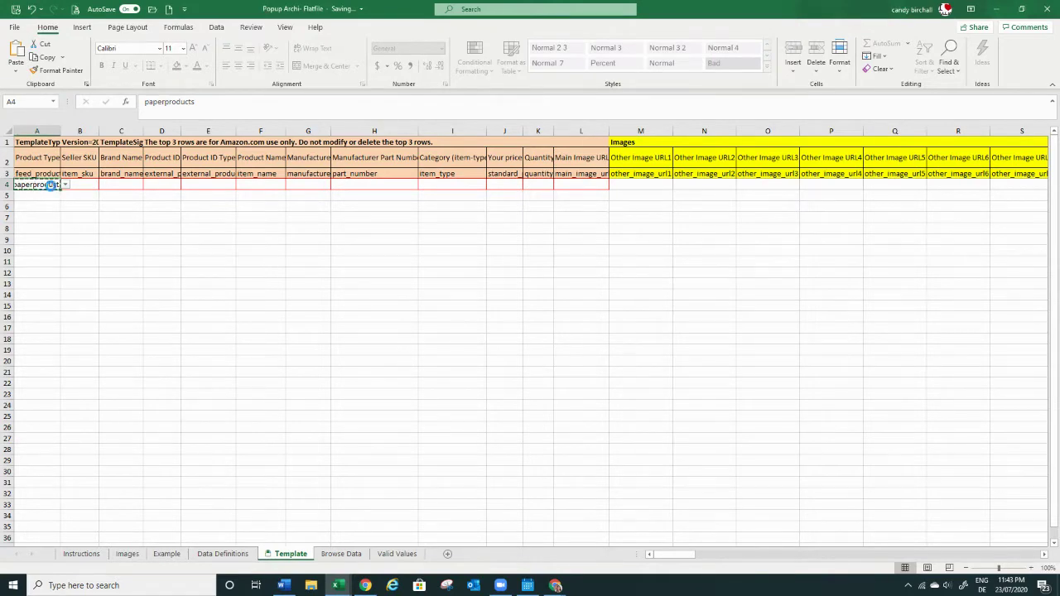
{"action": "left_click_drag", "start_coordinate": [38, 194], "coordinate": [55, 416]}
{"action": "type", "text": "paperproducts paperproducts paperproducts paperproducts paperproducts paperproducts paperproducts paperproducts paperproducts paperproducts paperproducts paperproducts paperproducts paperproducts paperproducts paperproducts paperproducts paperproducts paperproducts paperproducts paperproducts"}
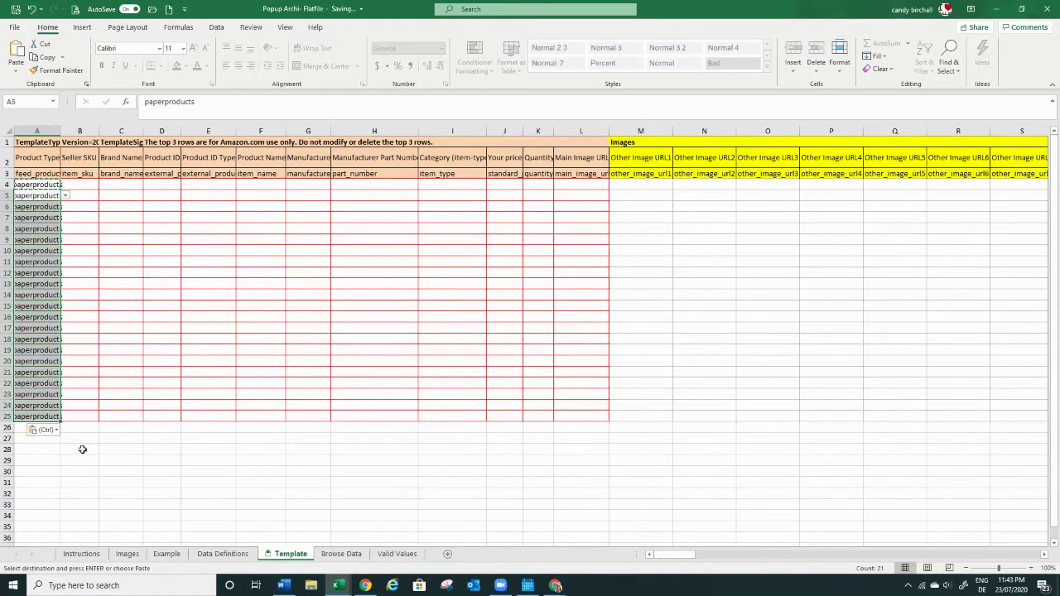
{"action": "left_click", "coordinate": [26, 414]}
{"action": "left_click", "coordinate": [25, 427]}
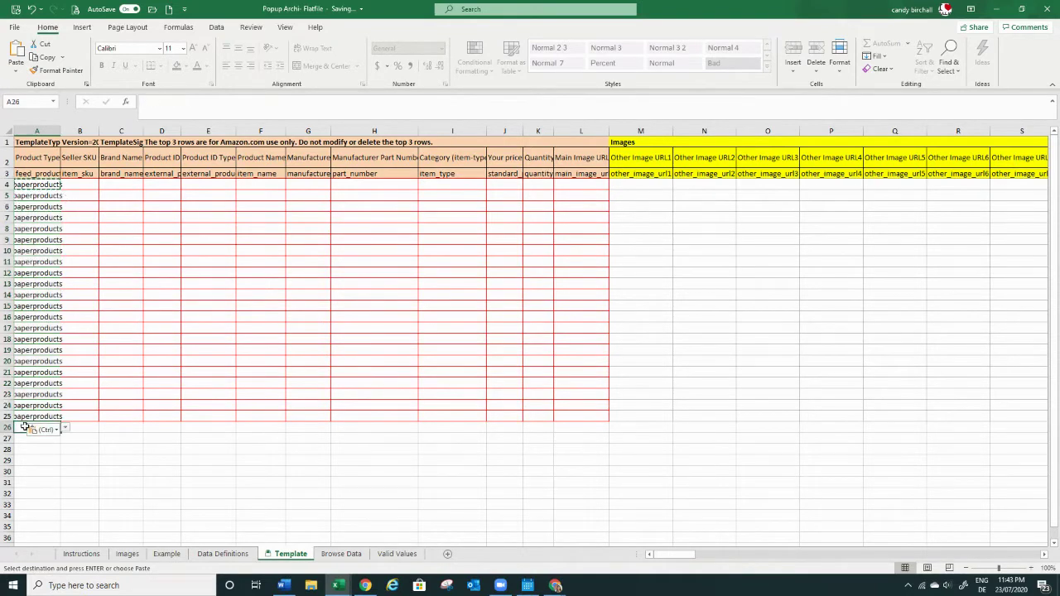
{"action": "left_click_drag", "start_coordinate": [25, 427], "coordinate": [38, 464]}
{"action": "type", "text": "paperproducts paperproducts paperproducts paperproducts"}
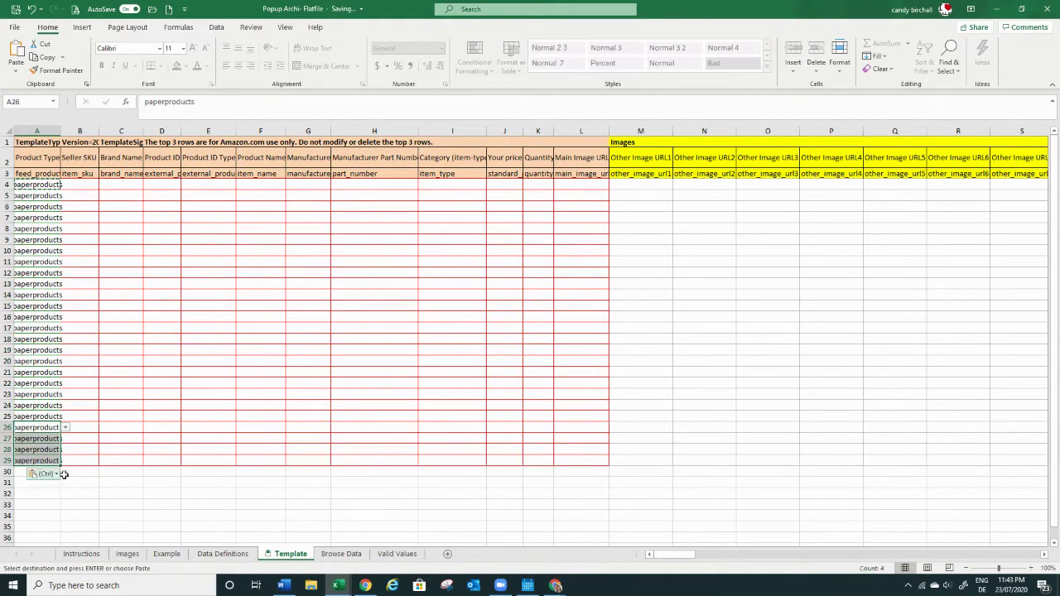
{"action": "left_click", "coordinate": [63, 474]}
Step: Add a sample entry in the Zoho SKU generator with item name "water bottle" and attributes "500ml", "blue" and "spout"
{"action": "left_click", "coordinate": [74, 181]}
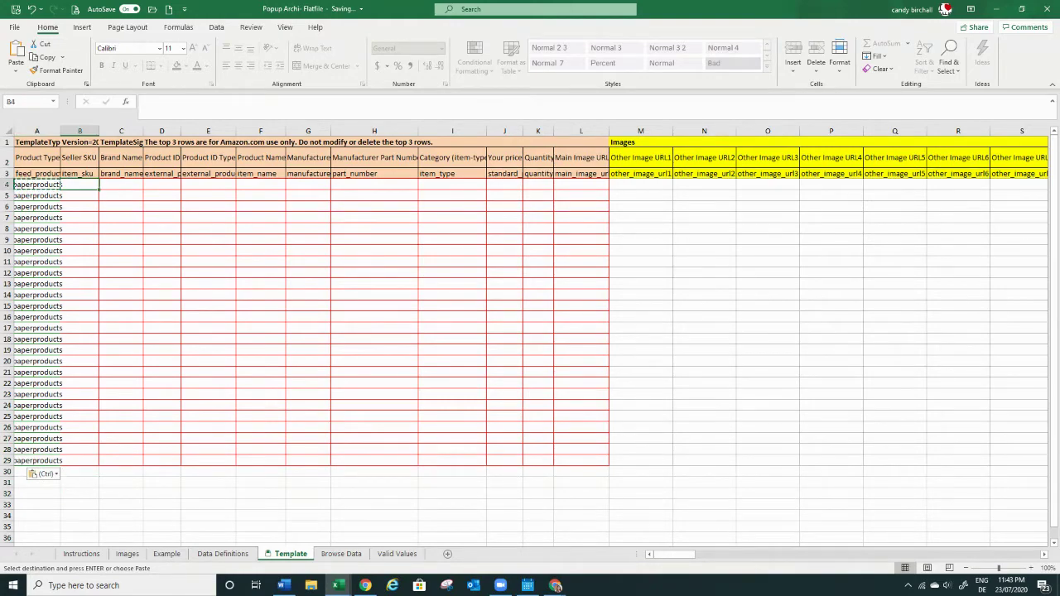
{"action": "left_click_drag", "start_coordinate": [0, 112], "coordinate": [414, 58]}
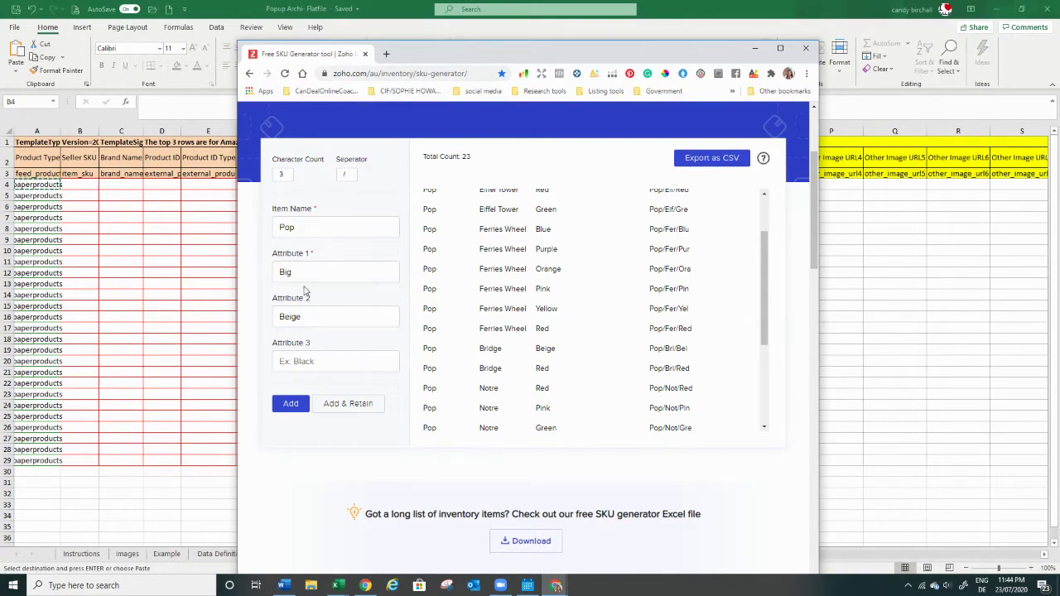
{"action": "left_click_drag", "start_coordinate": [304, 227], "coordinate": [256, 226]}
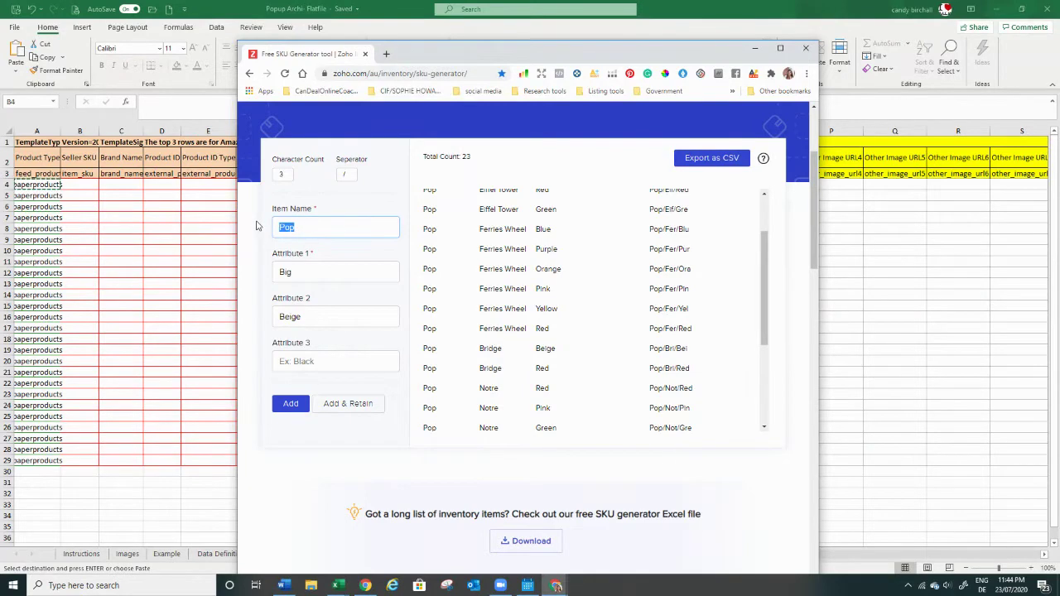
{"action": "type", "text": "water bottle"}
{"action": "key", "text": "Tab"}
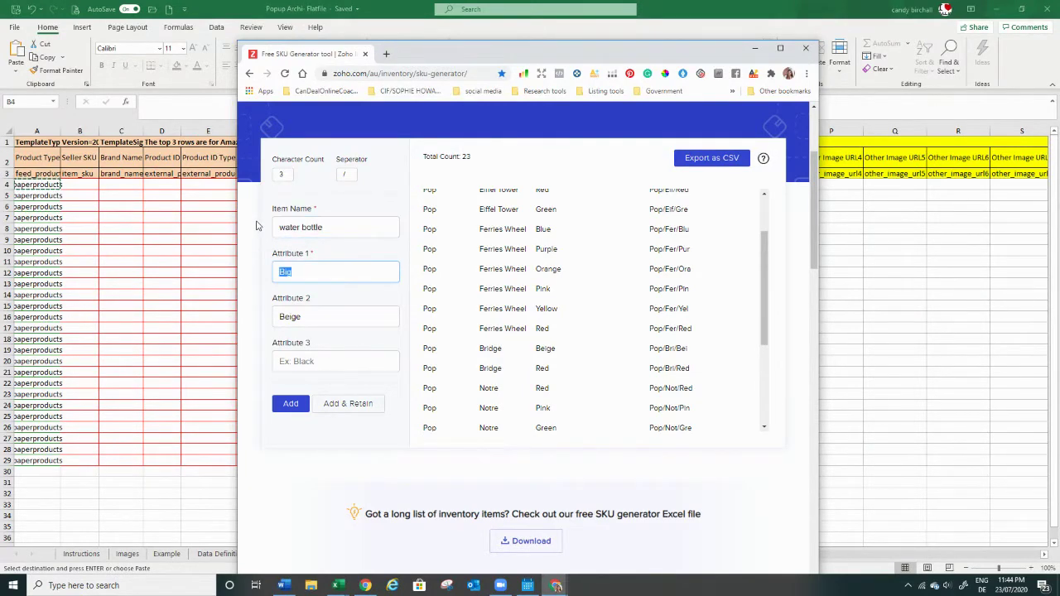
{"action": "type", "text": "500ml"}
{"action": "key", "text": "Tab"}
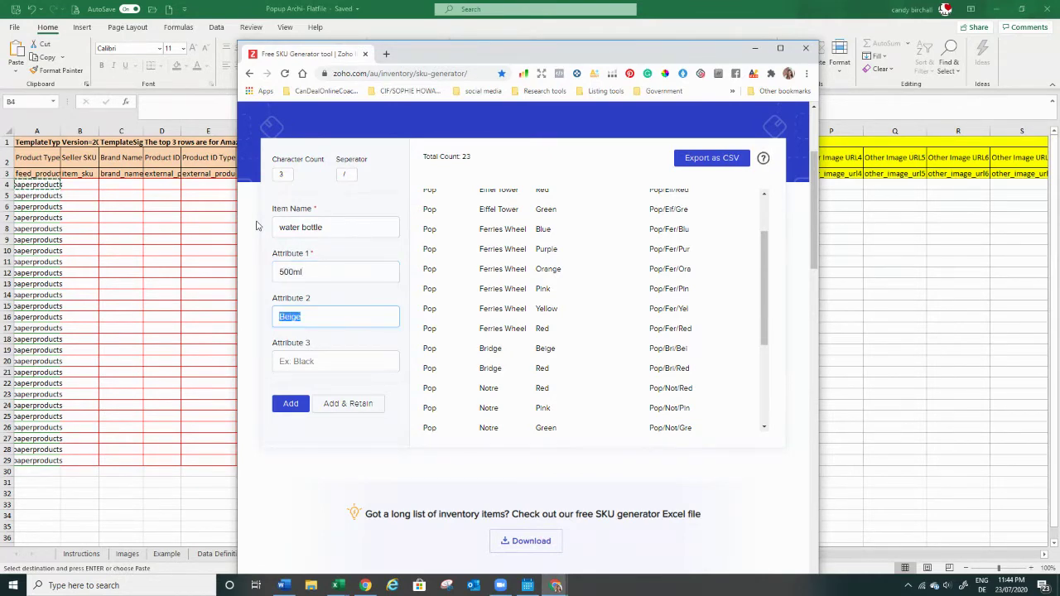
{"action": "type", "text": "blue"}
{"action": "key", "text": "Tab"}
{"action": "type", "text": "spout"}
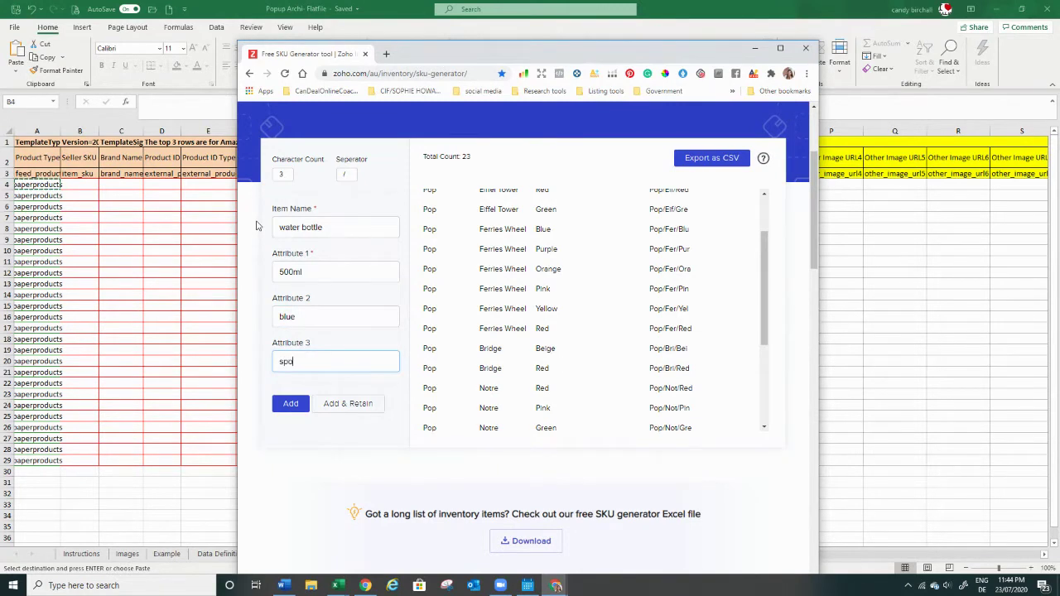
{"action": "left_click", "coordinate": [289, 405]}
{"action": "left_click_drag", "start_coordinate": [765, 266], "coordinate": [785, 378]}
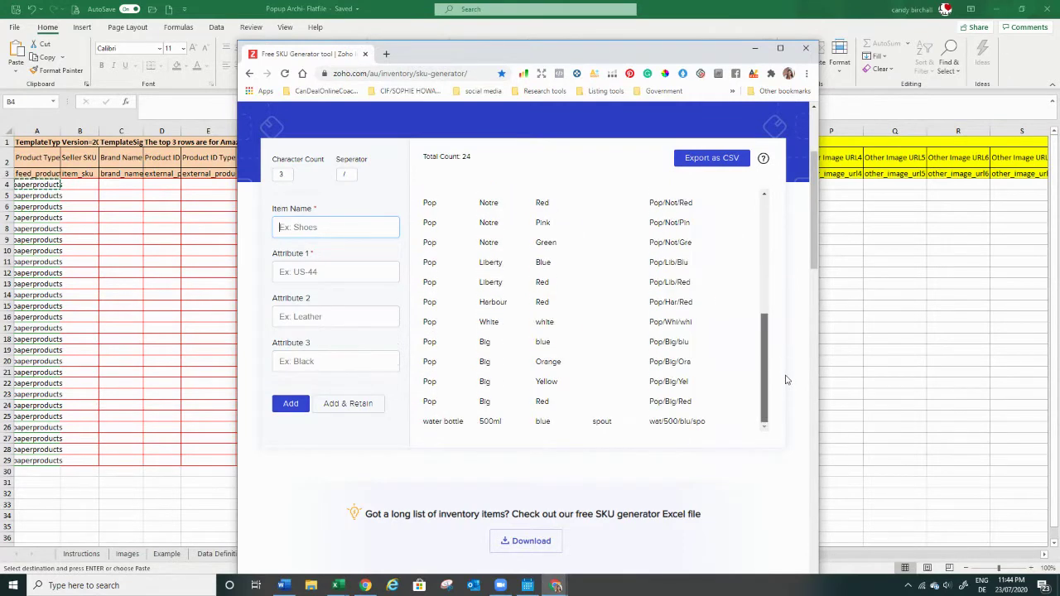
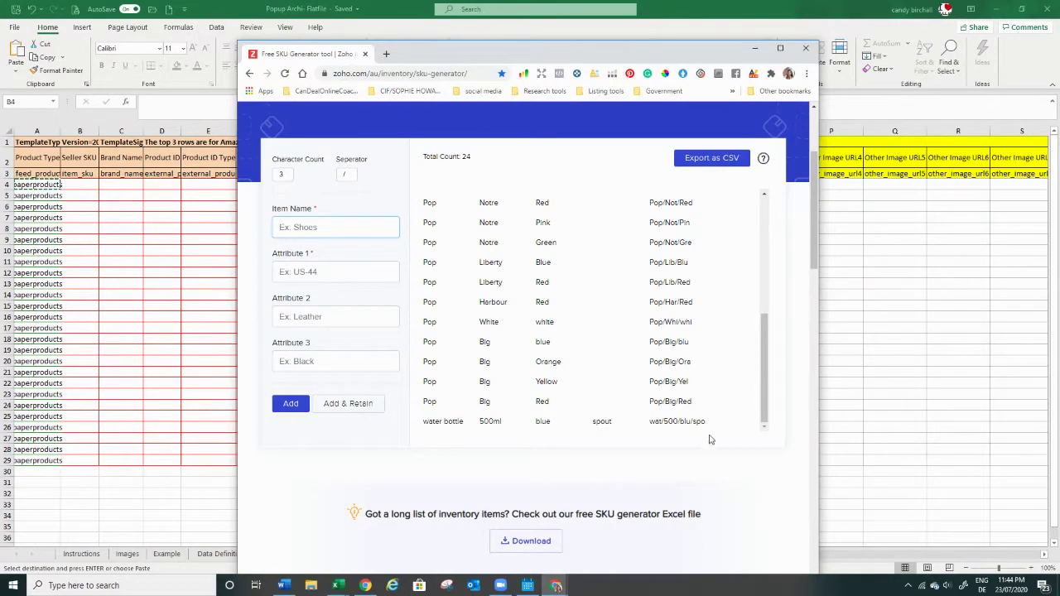
Step: Copy the generated SKUs from the zohoinventory-generated-sku workbook into the Template's Seller SKU column from B4, and clear the surplus product types in rows 28 and 29
{"action": "left_click_drag", "start_coordinate": [656, 63], "coordinate": [0, 16]}
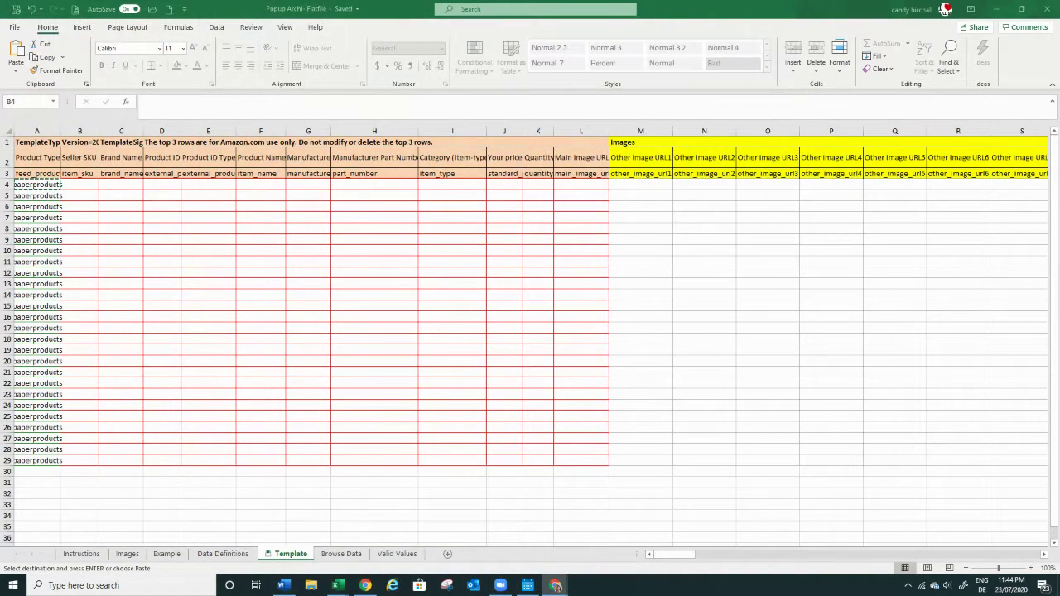
{"action": "key", "text": "alt+Tab"}
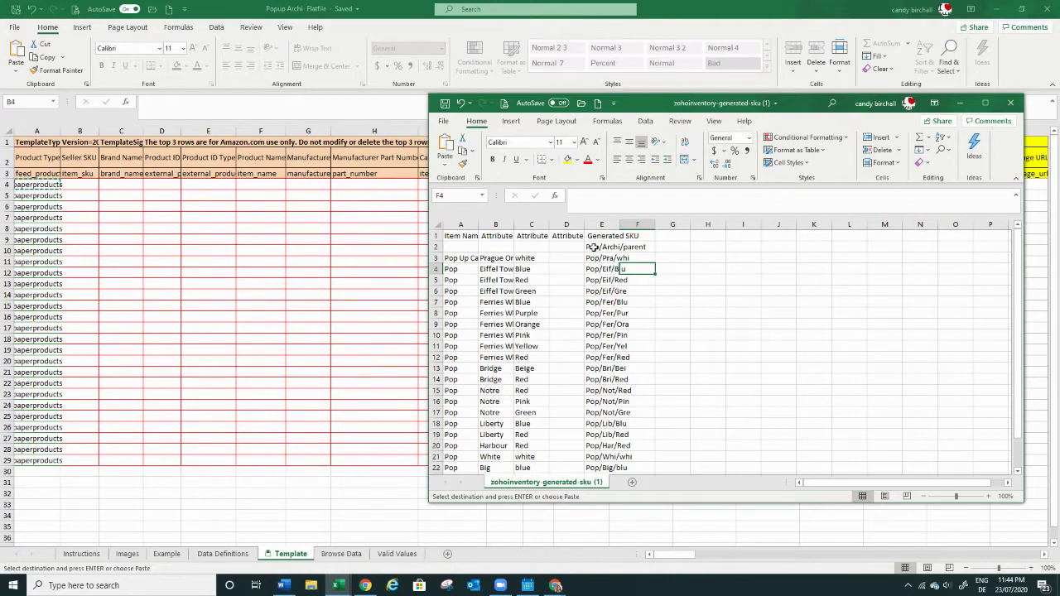
{"action": "left_click_drag", "start_coordinate": [595, 247], "coordinate": [617, 457]}
{"action": "key", "text": "ctrl+c"}
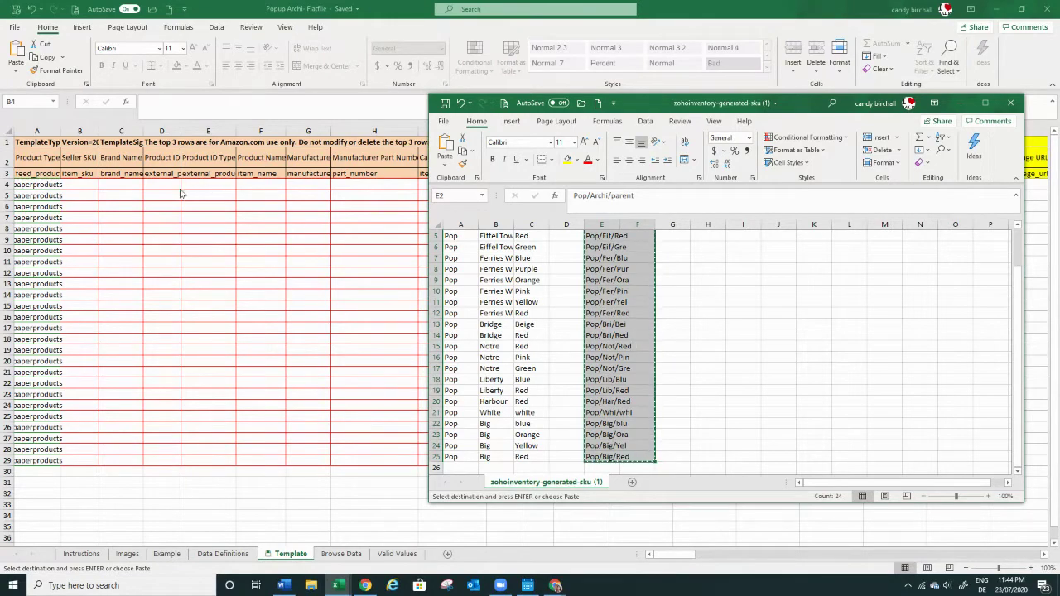
{"action": "left_click_drag", "start_coordinate": [75, 187], "coordinate": [79, 468]}
{"action": "key", "text": "ctrl+v"}
{"action": "key", "text": "Delete"}
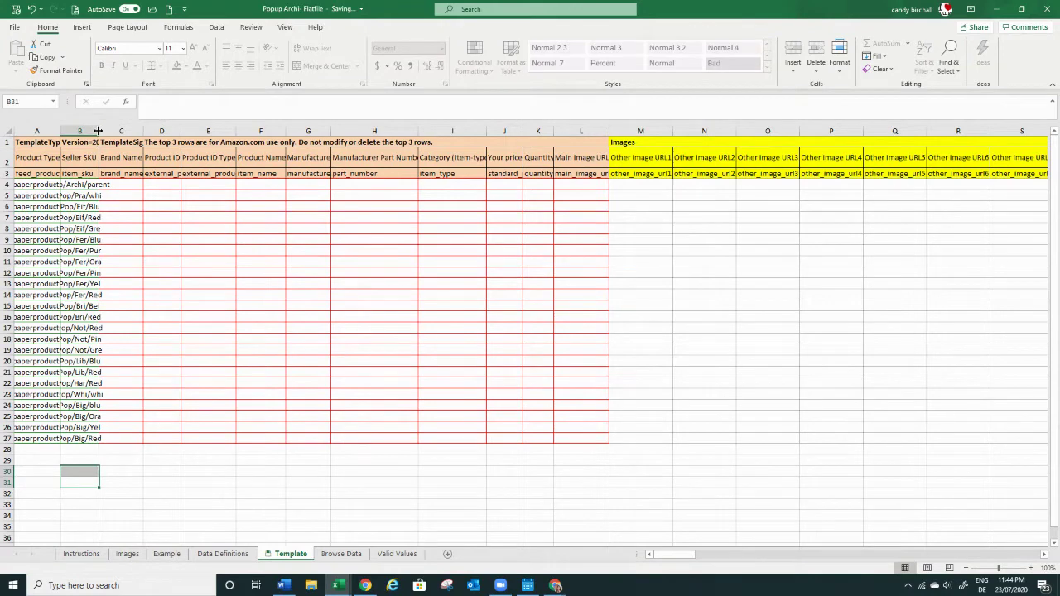
{"action": "left_click_drag", "start_coordinate": [98, 131], "coordinate": [98, 131]}
{"action": "left_click", "coordinate": [78, 186]}
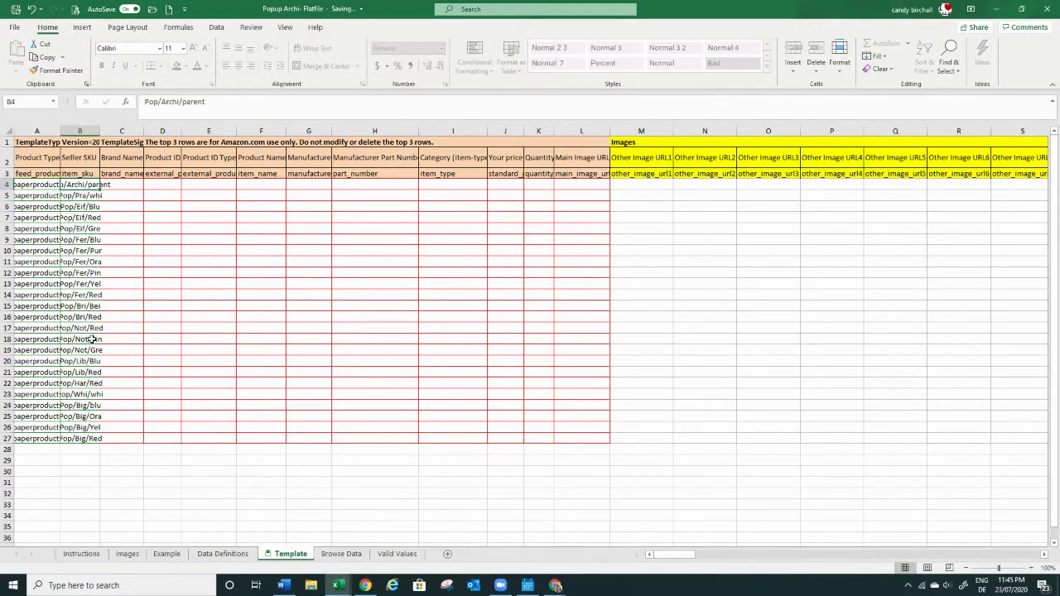
Step: Fill the Brand Name column of the Template sheet with Generic for rows 4 to 27
{"action": "left_click", "coordinate": [121, 186]}
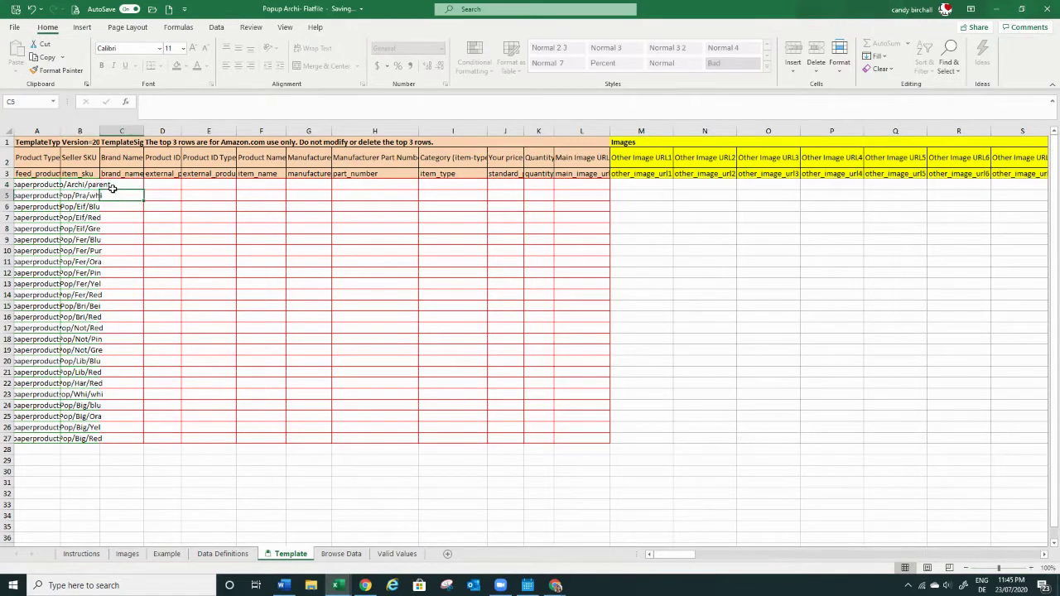
{"action": "left_click", "coordinate": [116, 193]}
{"action": "type", "text": "Generic"}
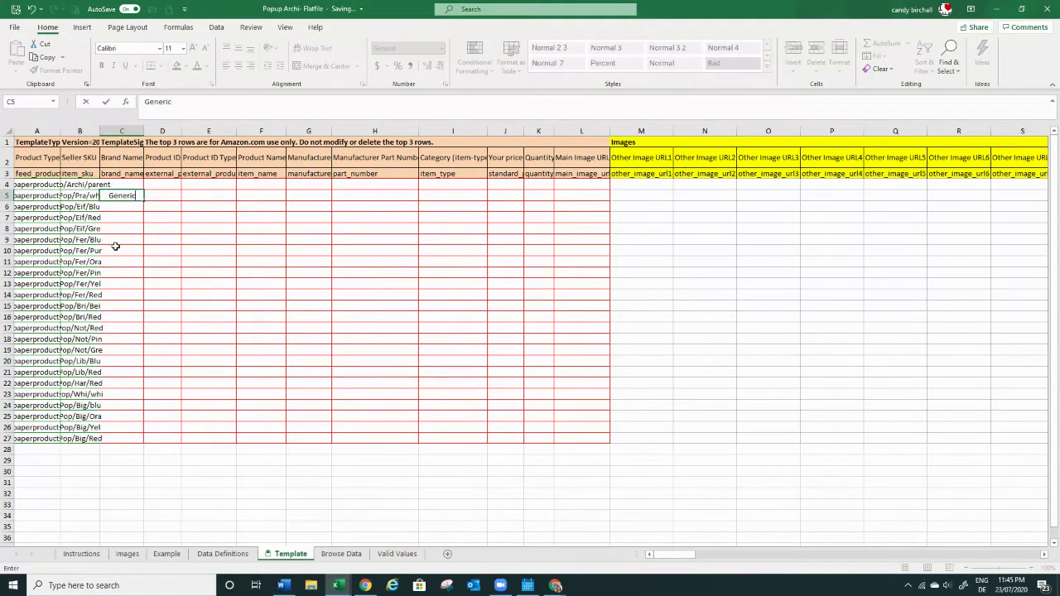
{"action": "key", "text": "Return"}
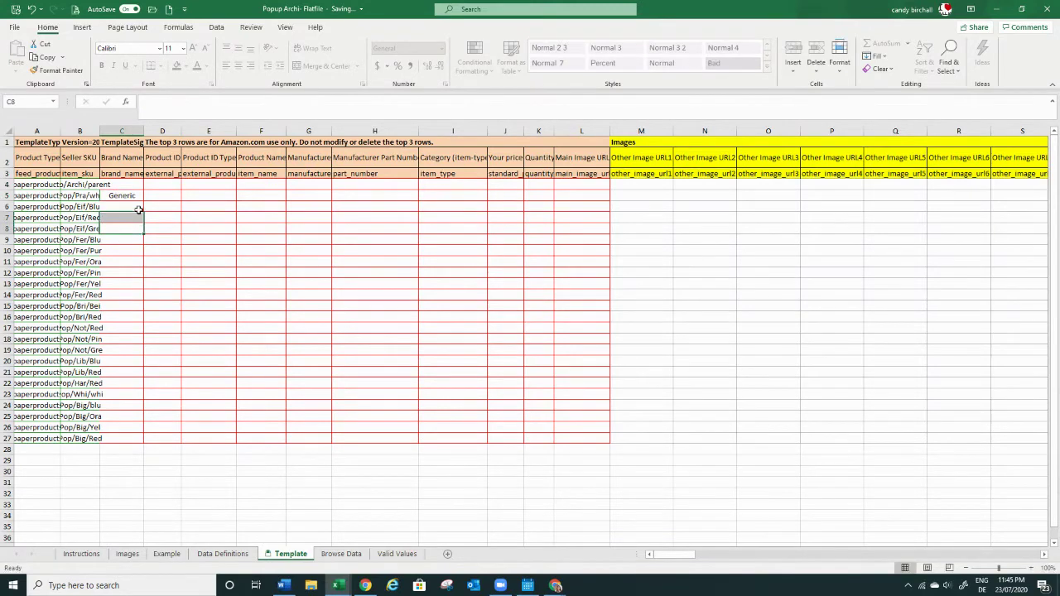
{"action": "left_click", "coordinate": [133, 194]}
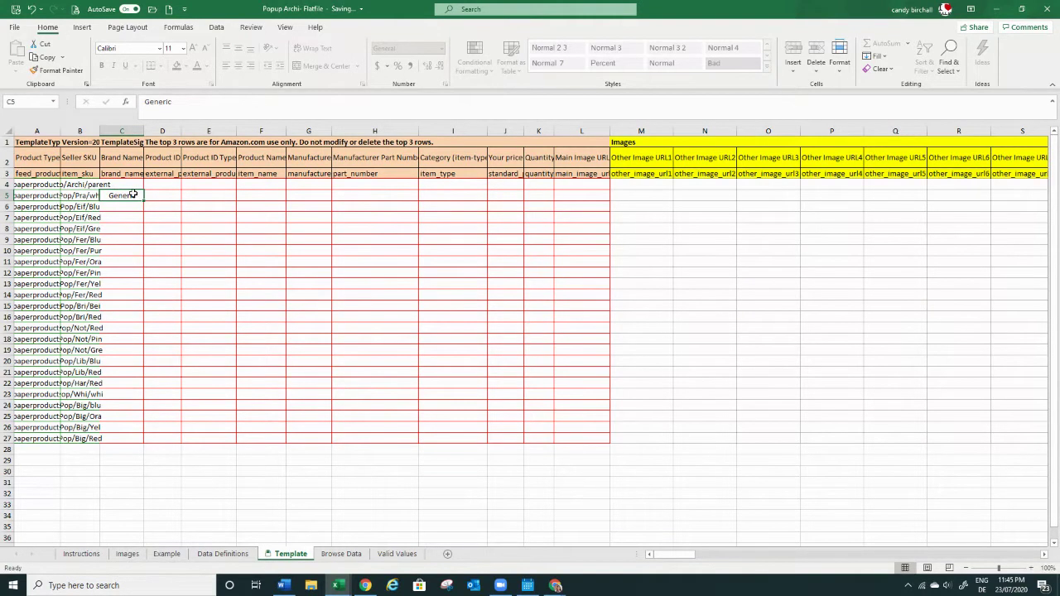
{"action": "key", "text": "ctrl+c"}
{"action": "left_click_drag", "start_coordinate": [131, 207], "coordinate": [124, 385]}
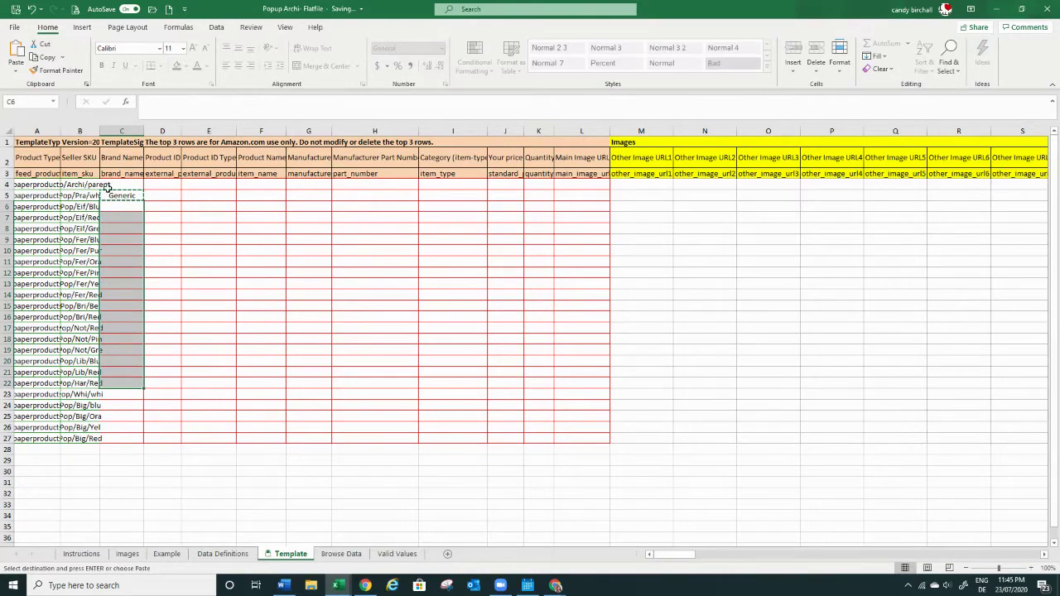
{"action": "left_click_drag", "start_coordinate": [116, 182], "coordinate": [140, 440]}
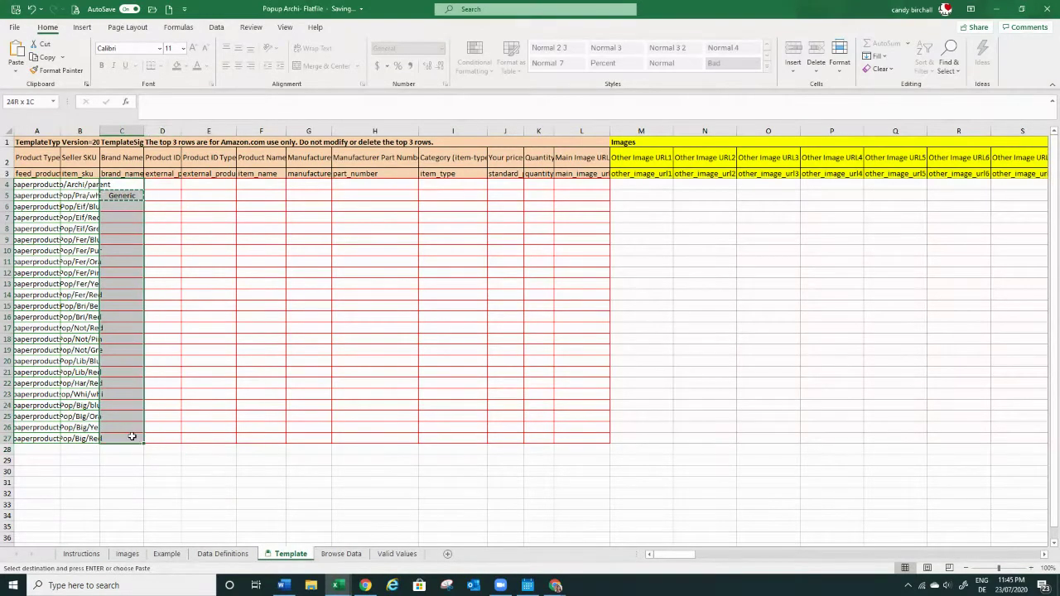
{"action": "key", "text": "ctrl+v"}
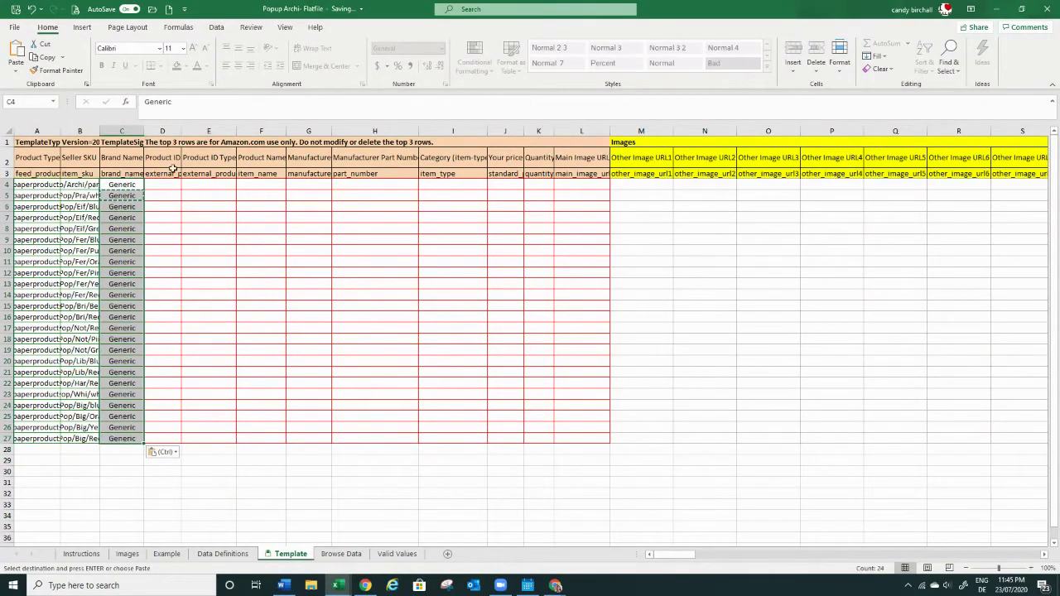
Step: Choose GTIN as the Product ID Type in E4 and copy it down to row 27
{"action": "left_click", "coordinate": [200, 188]}
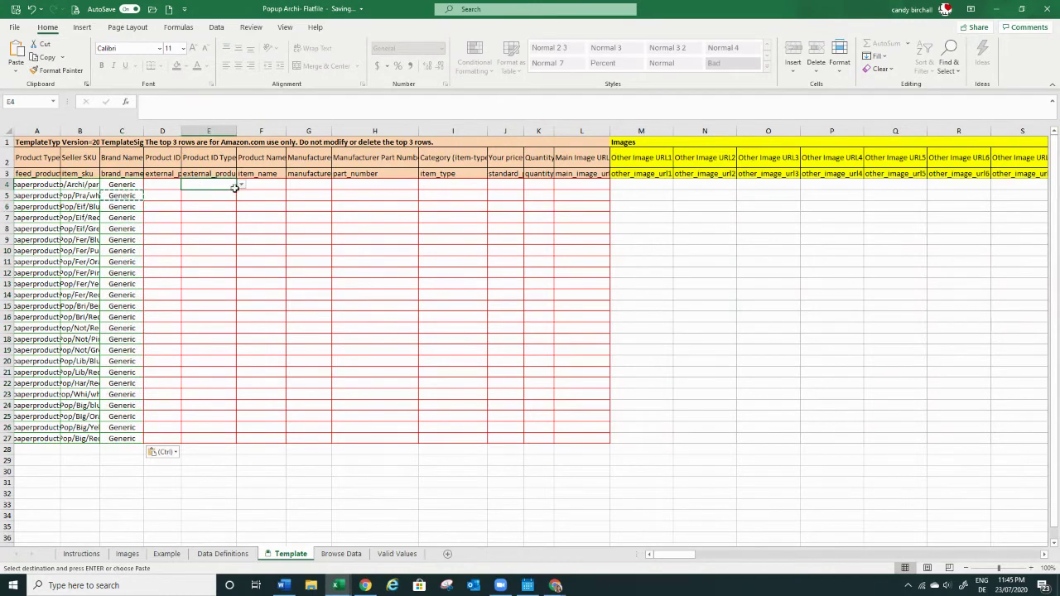
{"action": "left_click", "coordinate": [241, 185]}
{"action": "left_click", "coordinate": [232, 194]}
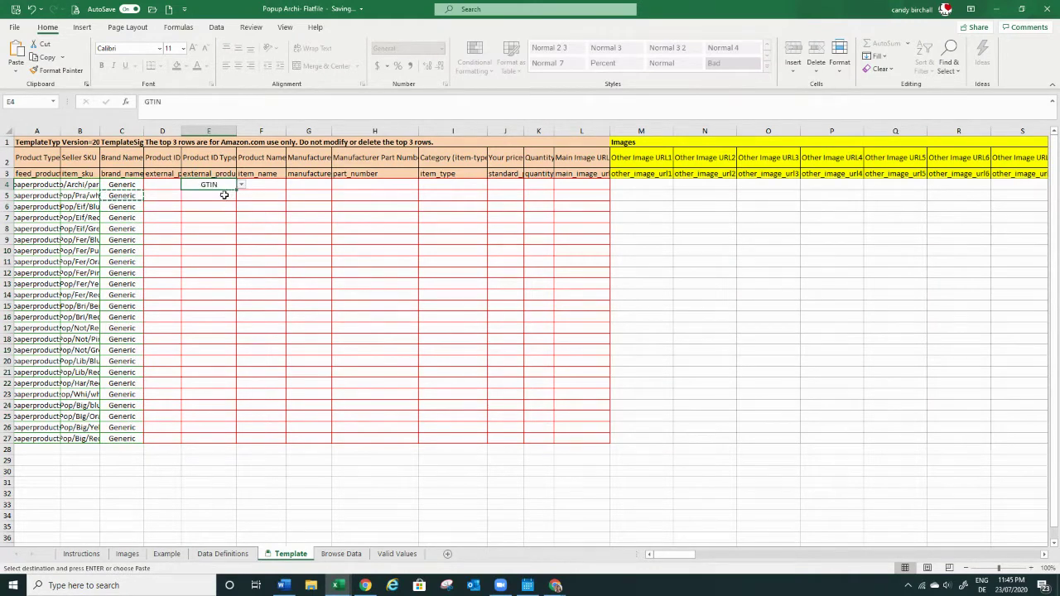
{"action": "left_click_drag", "start_coordinate": [213, 196], "coordinate": [217, 431]}
{"action": "key", "text": "ctrl+v"}
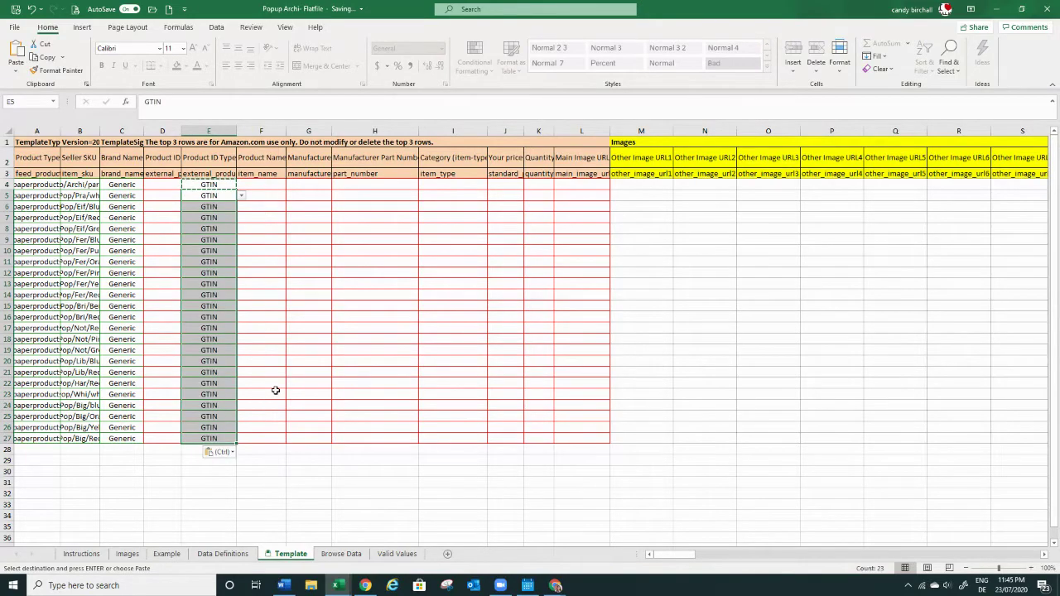
Step: Copy the "3D Pop Up Architectural Building Cards" title from the Word document 3D pop card Architecture Cards into the Product Name cell F4
{"action": "left_click", "coordinate": [257, 188]}
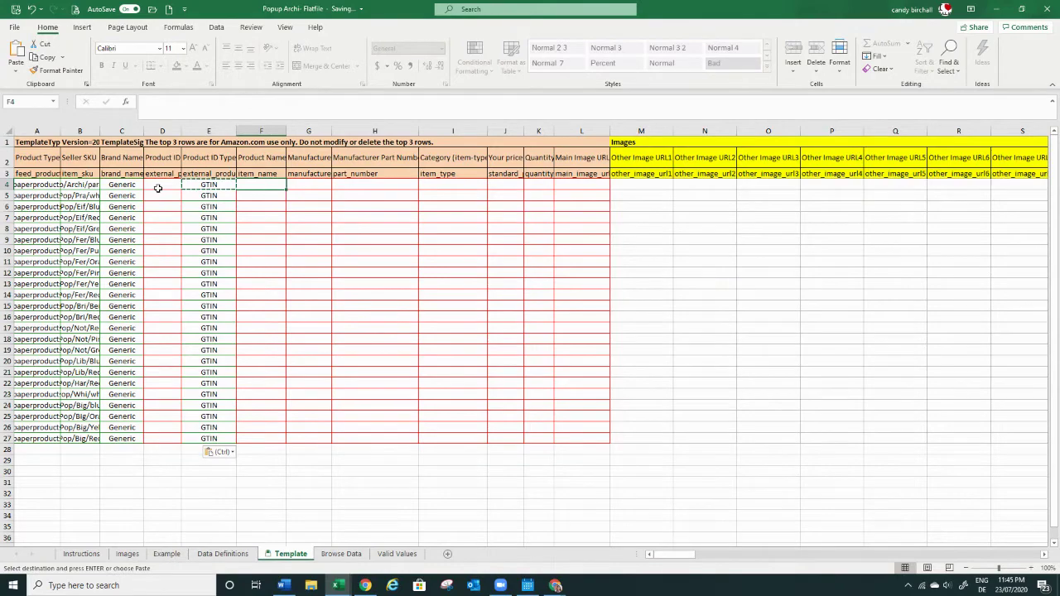
{"action": "left_click", "coordinate": [555, 586]}
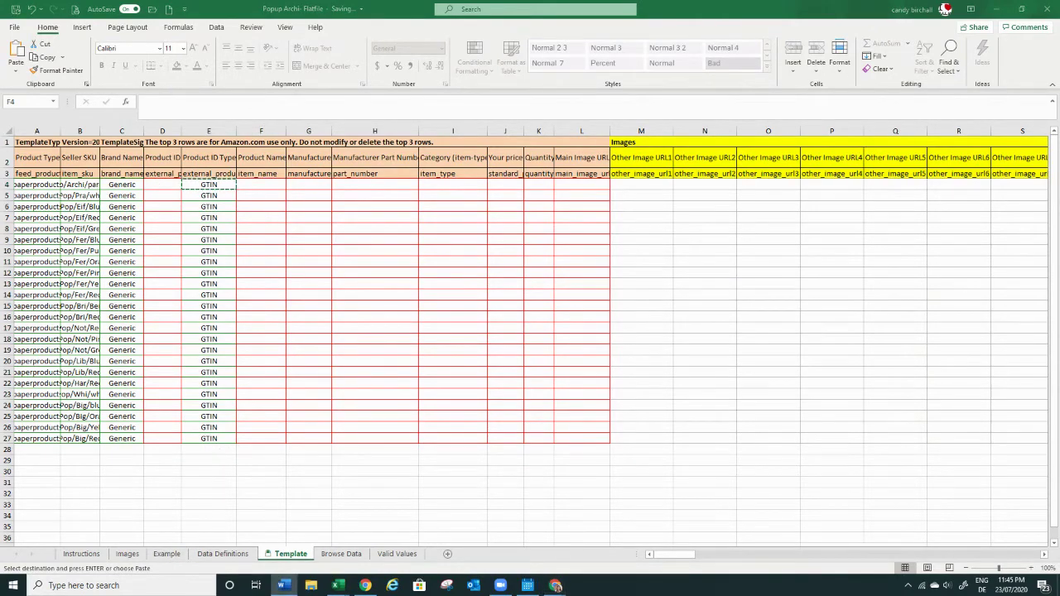
{"action": "left_click", "coordinate": [283, 586]}
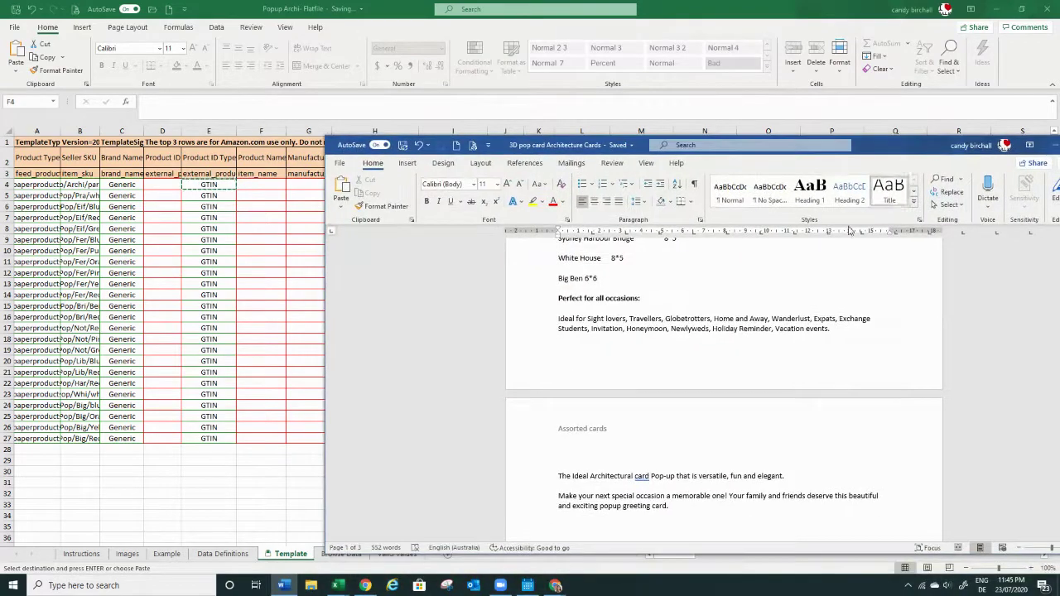
{"action": "scroll", "coordinate": [685, 334], "scroll_direction": "up", "scroll_amount": 15}
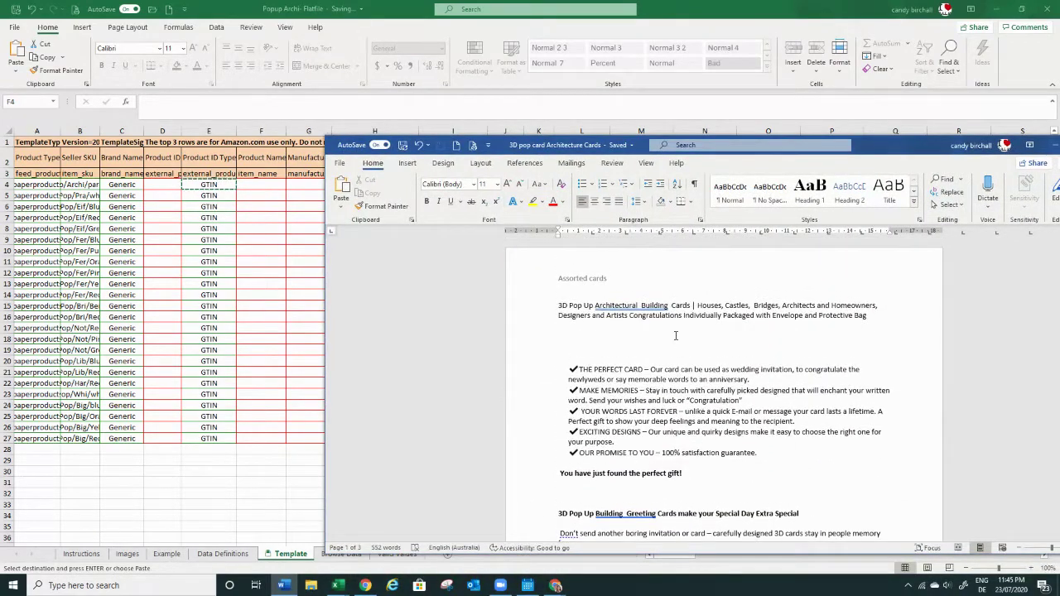
{"action": "left_click_drag", "start_coordinate": [887, 150], "coordinate": [930, 45]}
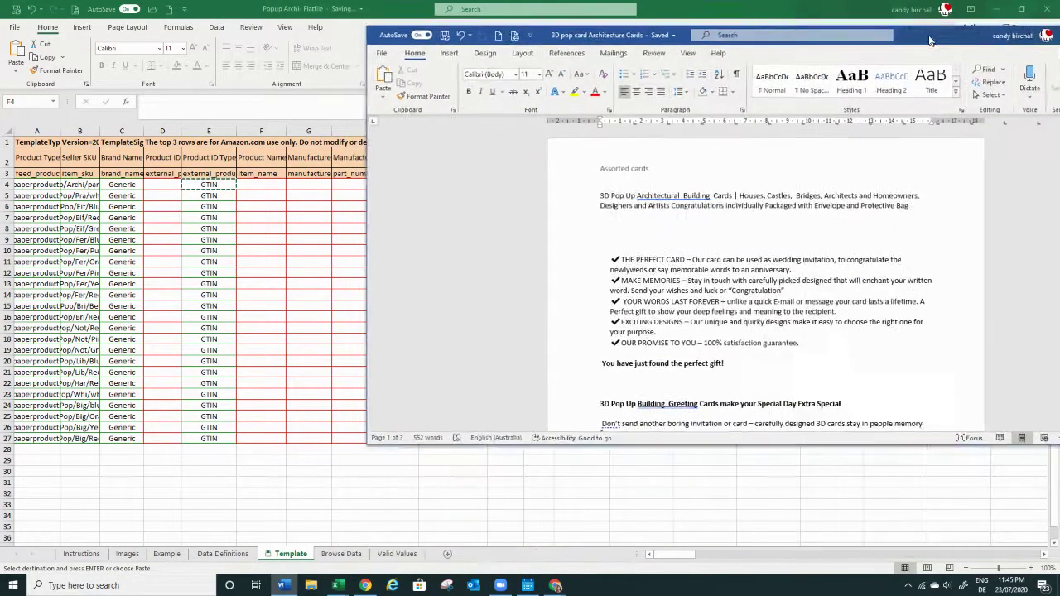
{"action": "left_click_drag", "start_coordinate": [603, 202], "coordinate": [912, 212]}
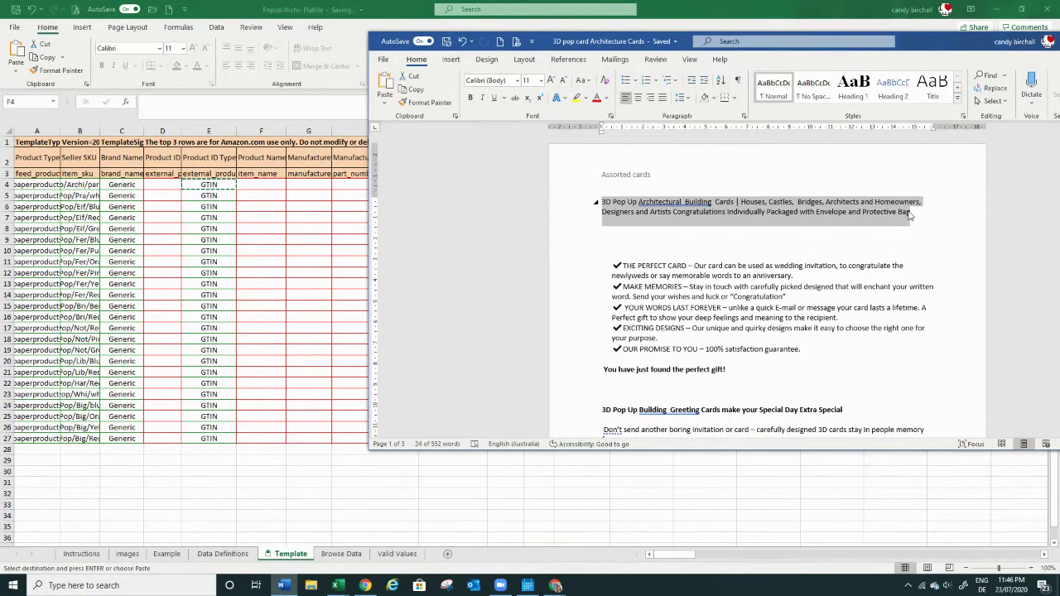
{"action": "left_click", "coordinate": [267, 183]}
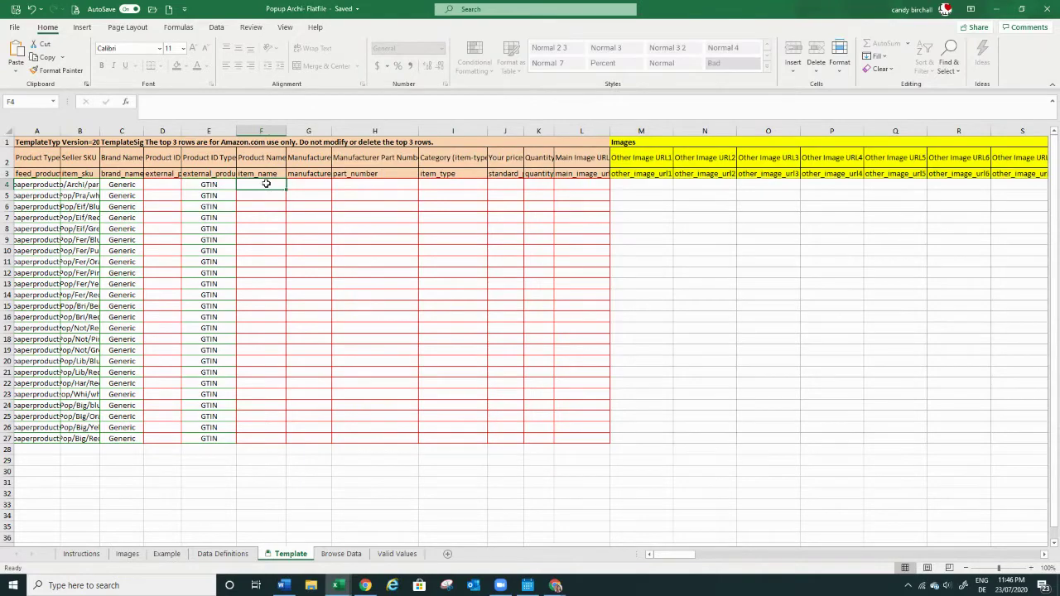
{"action": "key", "text": "ctrl+v"}
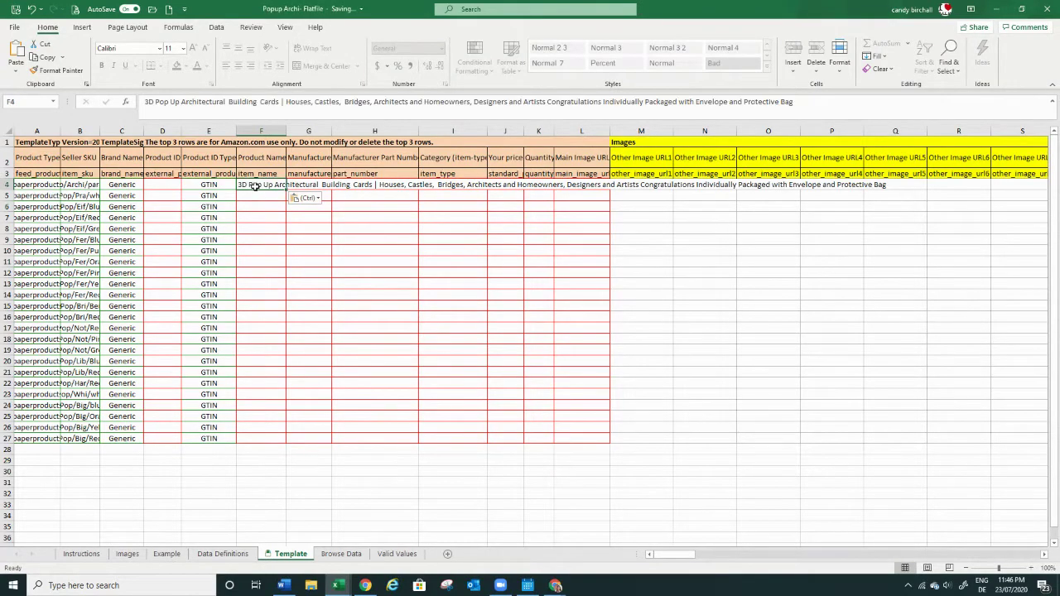
Step: Copy the product title from F4 down the Product Name column to row 27
{"action": "key", "text": "ctrl+c"}
{"action": "left_click_drag", "start_coordinate": [254, 193], "coordinate": [275, 437]}
{"action": "key", "text": "ctrl+v"}
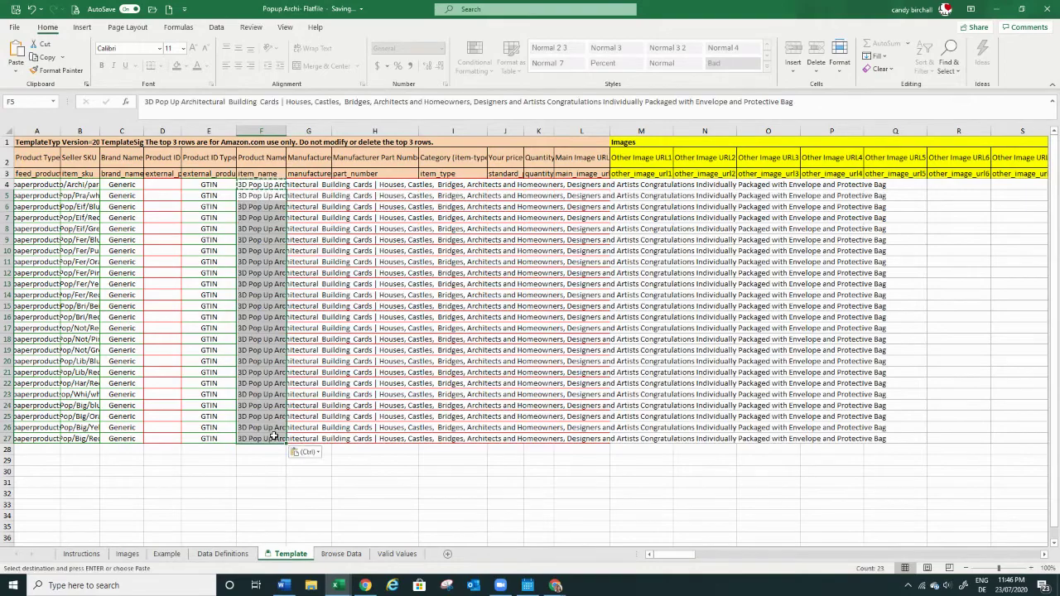
{"action": "left_click", "coordinate": [381, 492]}
{"action": "left_click", "coordinate": [298, 186]}
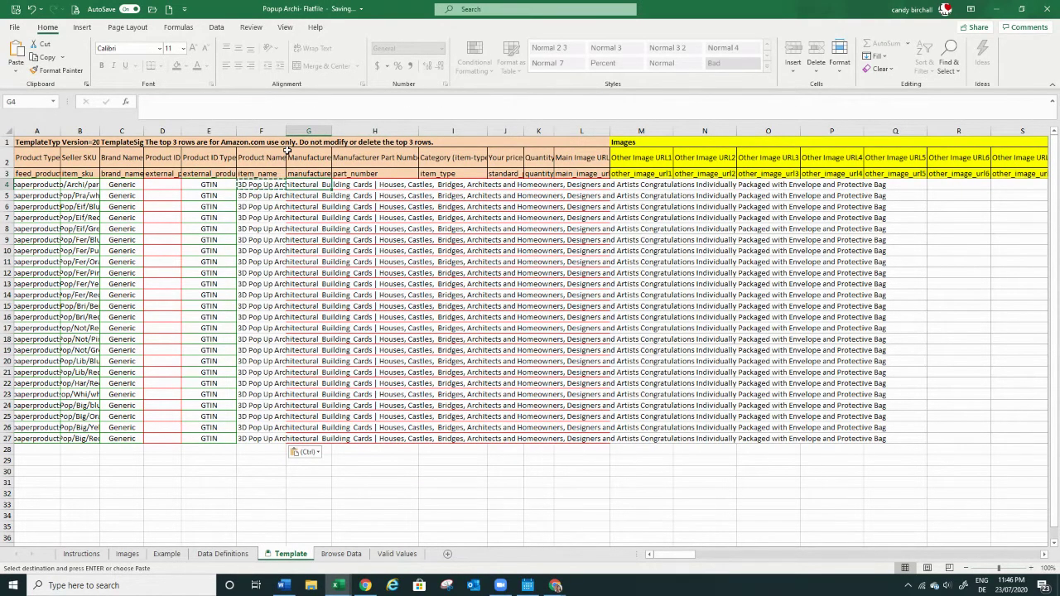
{"action": "left_click", "coordinate": [359, 186]}
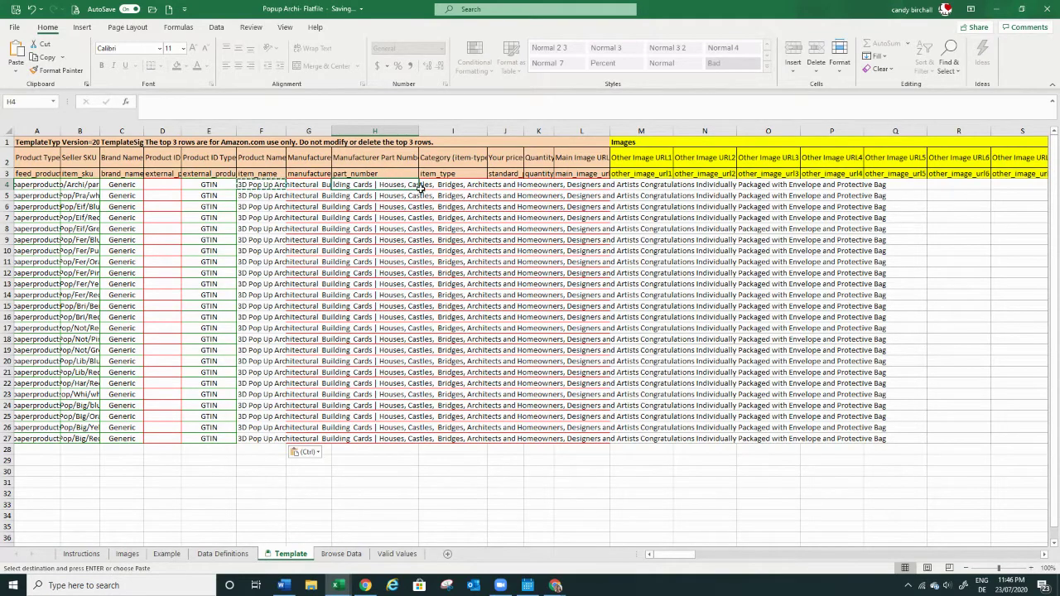
Step: Choose greeting-cards as the Category in I4 and copy it down to row 27
{"action": "left_click", "coordinate": [443, 187]}
{"action": "left_click", "coordinate": [493, 185]}
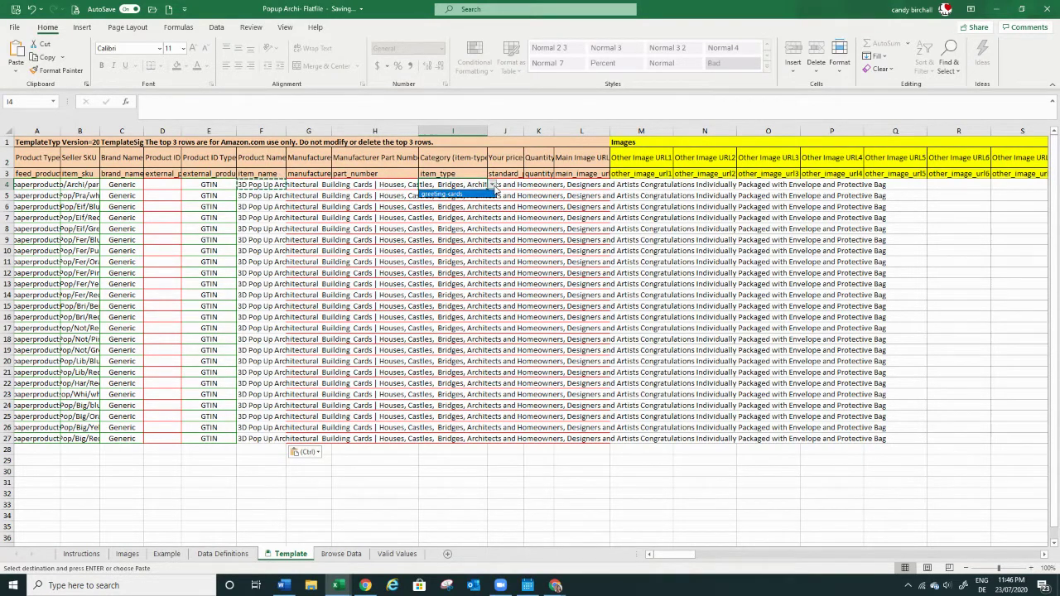
{"action": "left_click", "coordinate": [479, 195]}
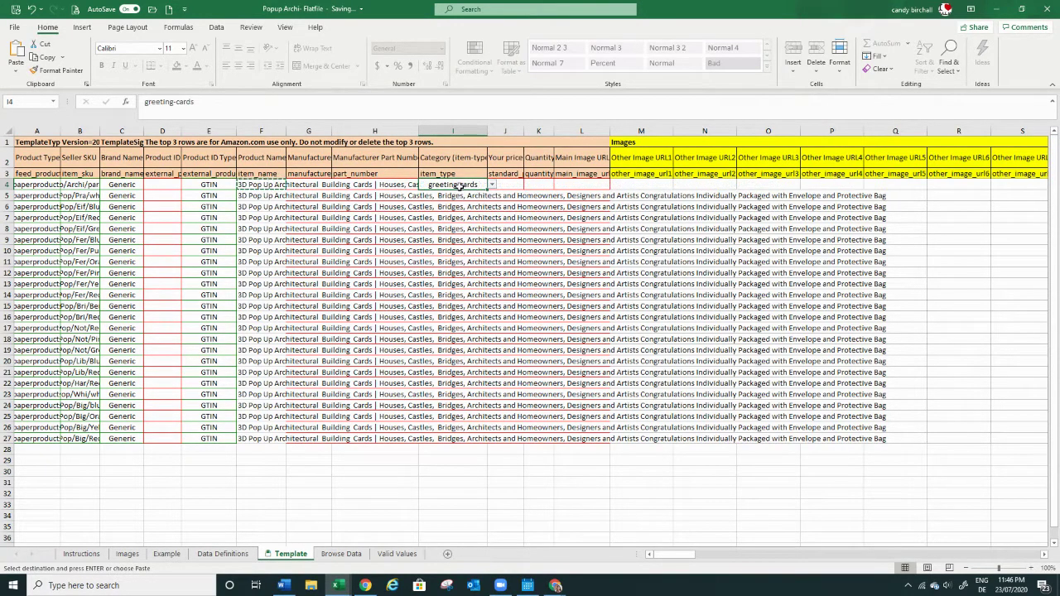
{"action": "left_click_drag", "start_coordinate": [458, 195], "coordinate": [469, 436]}
{"action": "key", "text": "ctrl+v"}
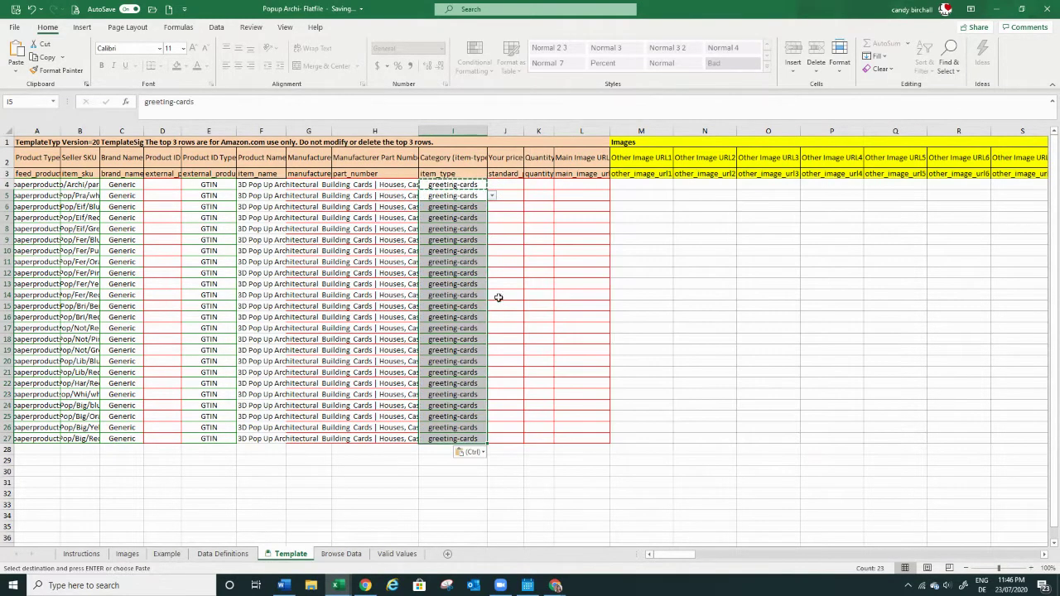
Step: Set the price to 12.99 in J5 and copy it down to row 27
{"action": "left_click", "coordinate": [507, 190]}
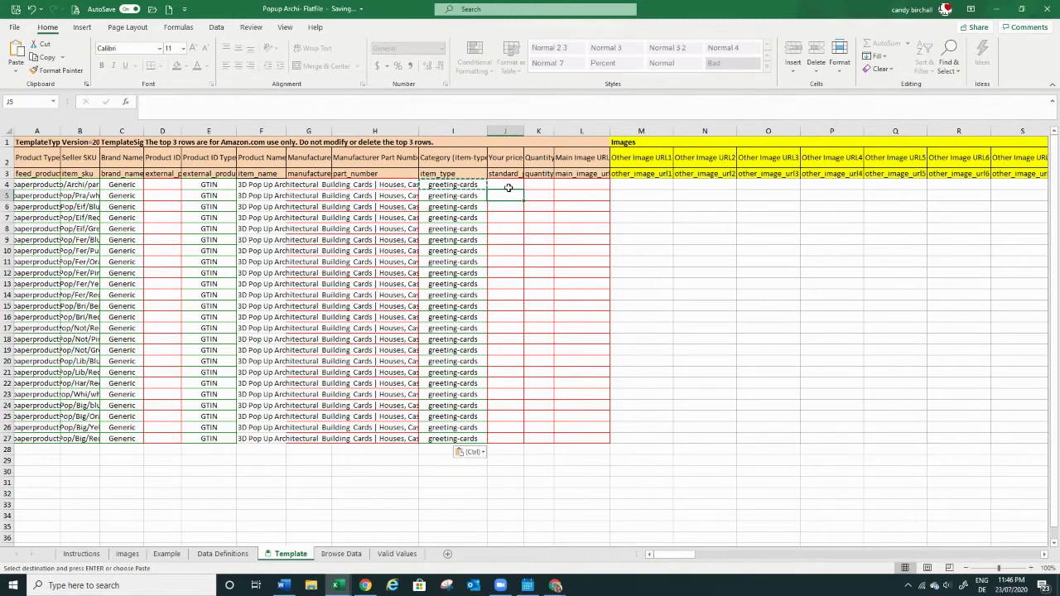
{"action": "type", "text": "12"}
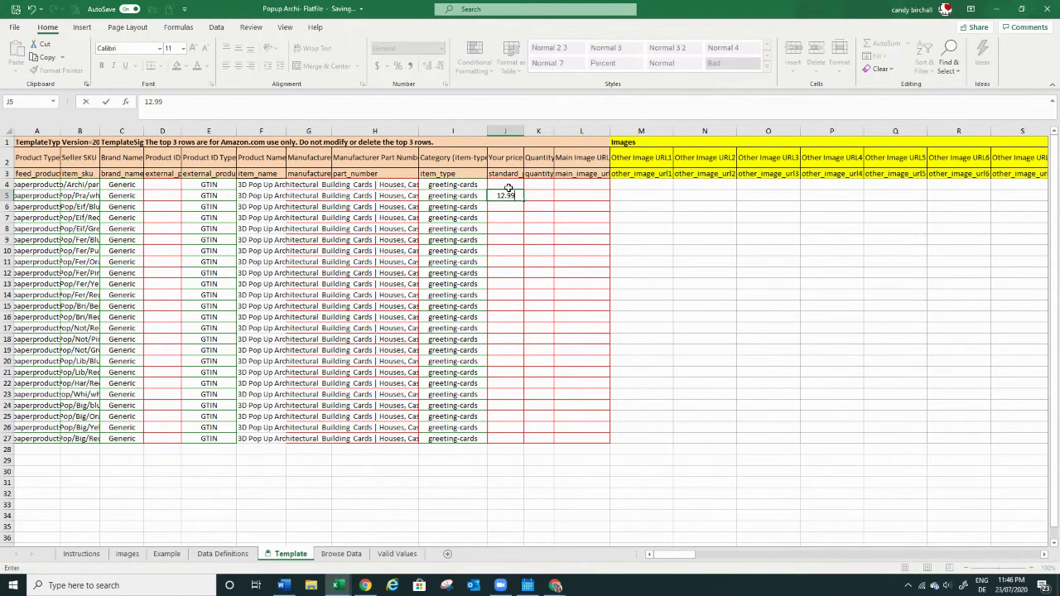
{"action": "type", "text": ".99"}
{"action": "key", "text": "Return"}
{"action": "left_click", "coordinate": [502, 192]}
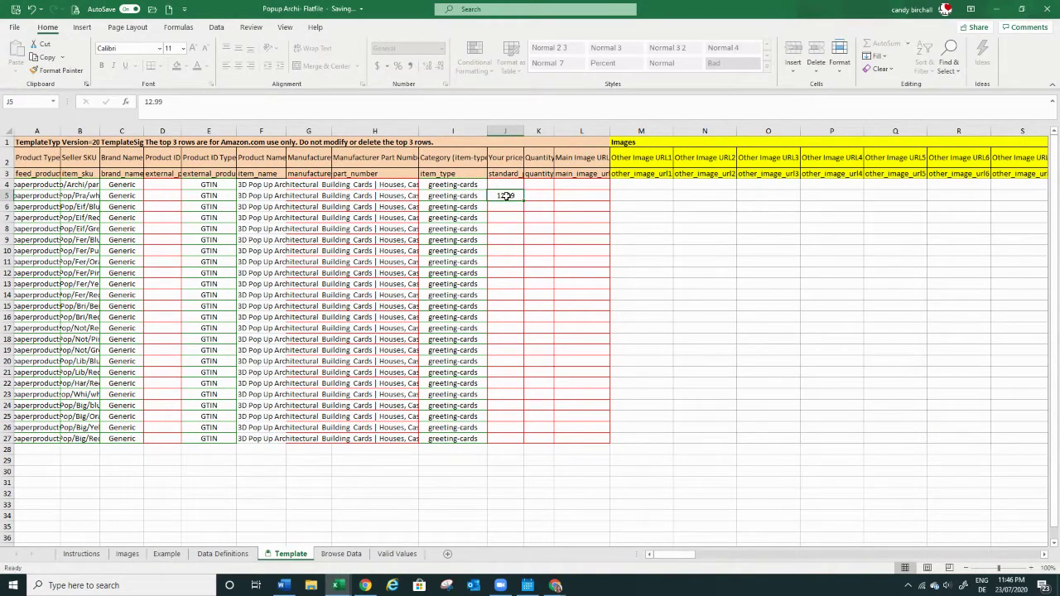
{"action": "key", "text": "ctrl+c"}
{"action": "left_click_drag", "start_coordinate": [512, 206], "coordinate": [516, 440]}
{"action": "key", "text": "ctrl+v"}
Step: Set the Quantity to 0 in K5 and copy it down to row 27
{"action": "left_click", "coordinate": [538, 196]}
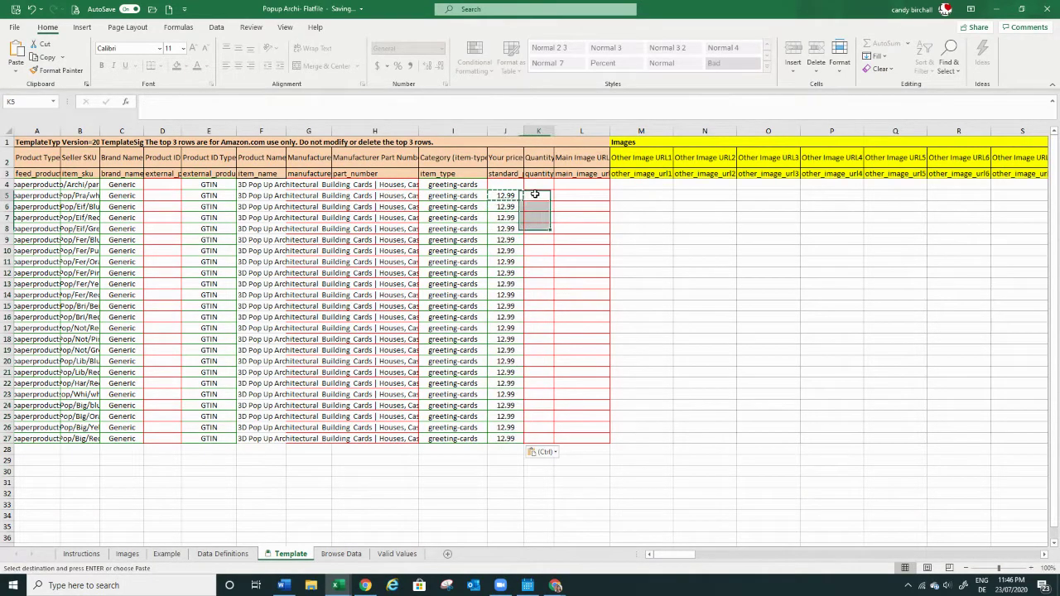
{"action": "type", "text": "0"}
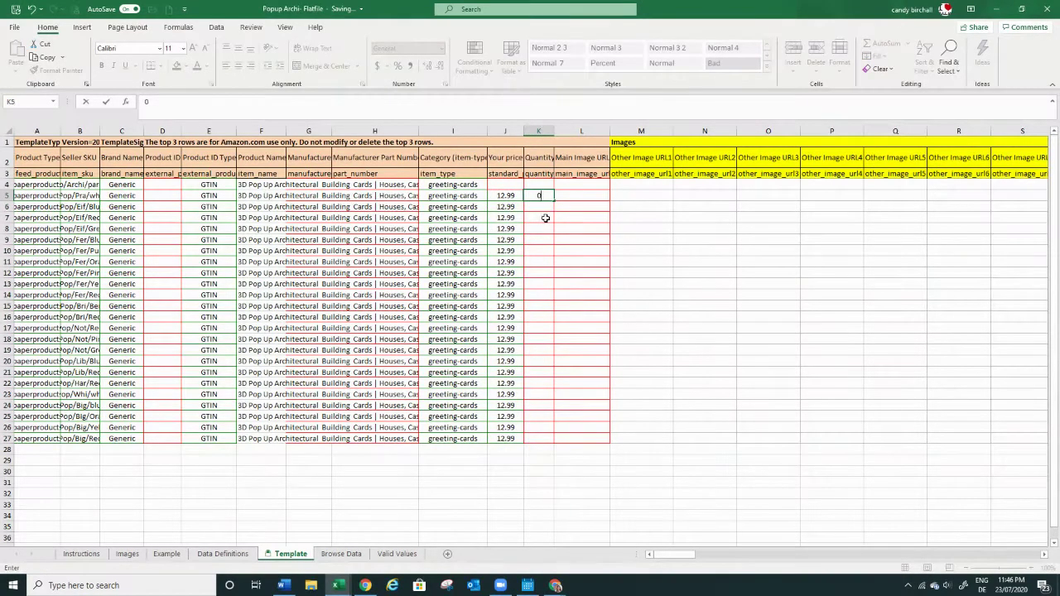
{"action": "key", "text": "ctrl+Return"}
{"action": "key", "text": "ctrl+c"}
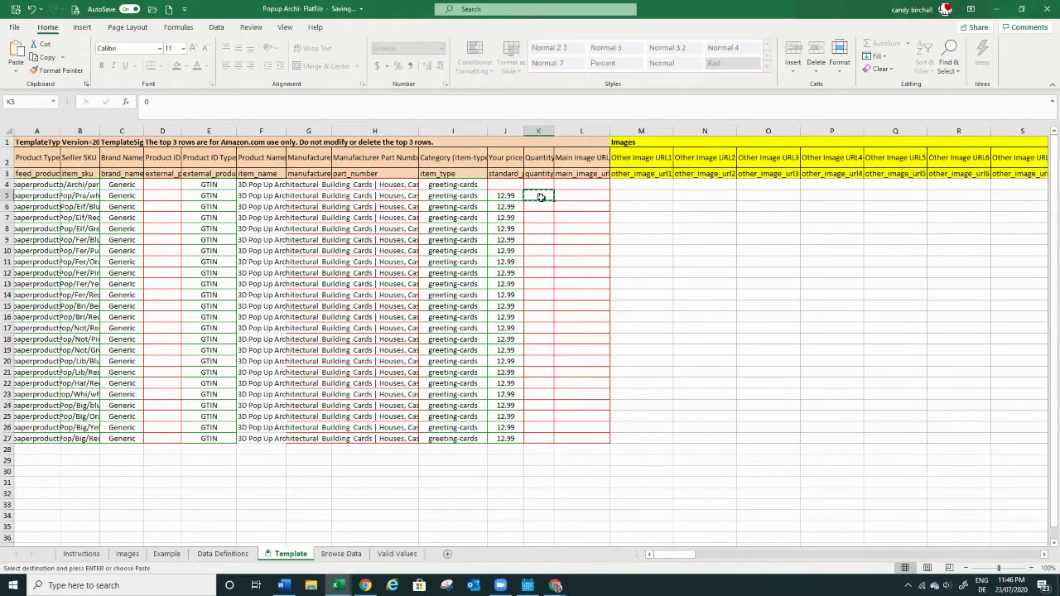
{"action": "left_click_drag", "start_coordinate": [547, 212], "coordinate": [549, 440]}
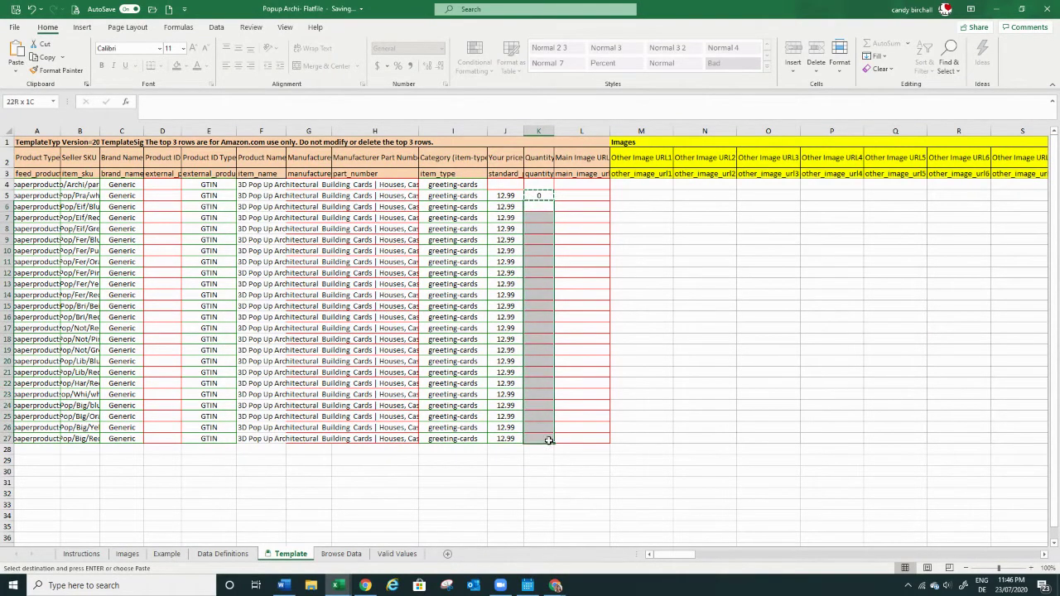
{"action": "key", "text": "ctrl+v"}
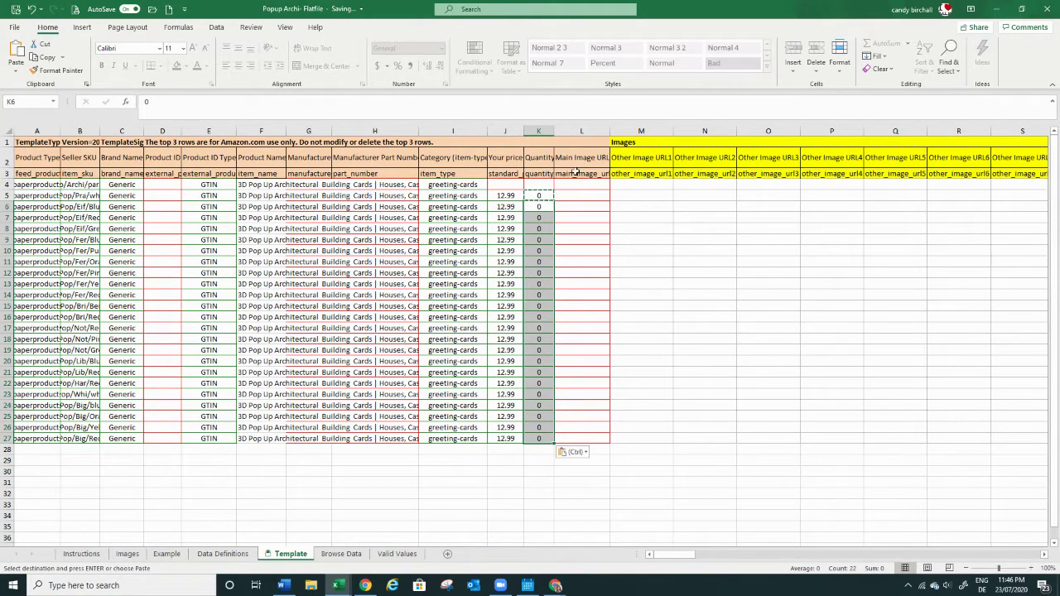
Step: Select the Main Image URL cell L5, switch to Chrome and search Google for greeting cards in a new tab
{"action": "left_click", "coordinate": [589, 199]}
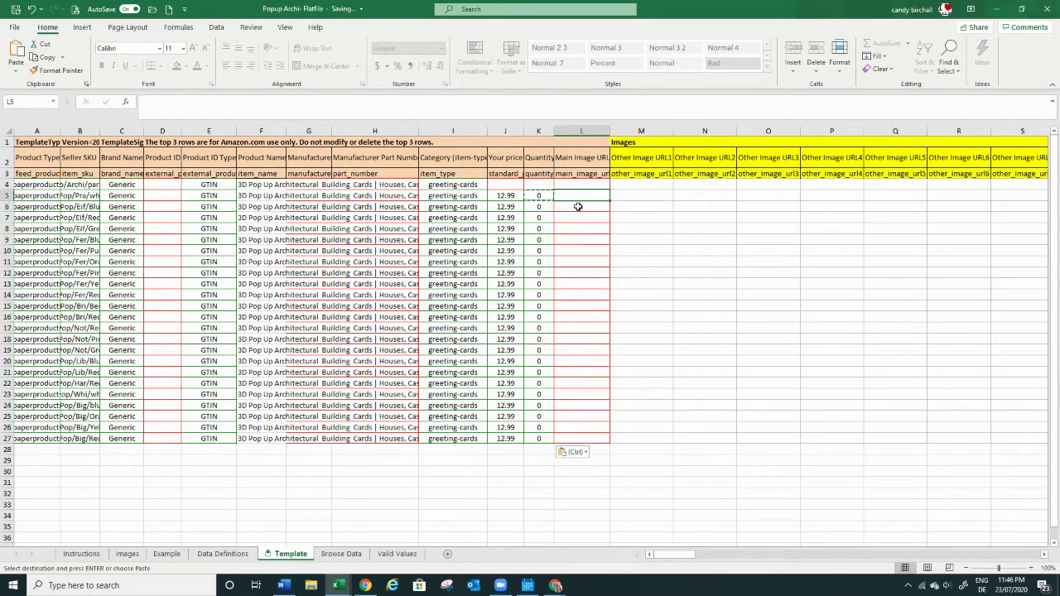
{"action": "left_click", "coordinate": [559, 589]}
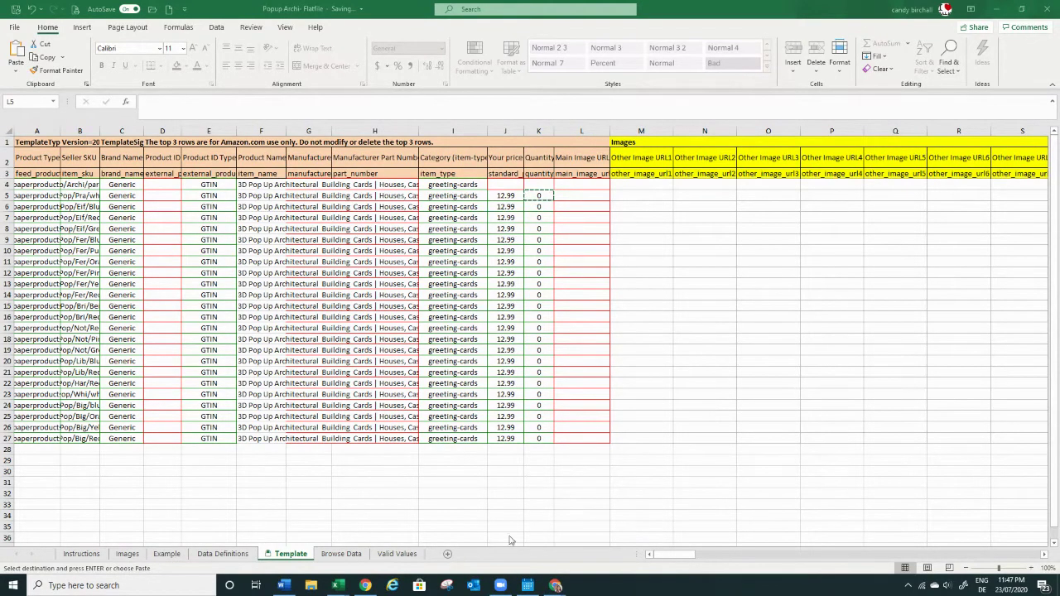
{"action": "mouse_move", "coordinate": [553, 586]}
{"action": "left_click", "coordinate": [515, 524]}
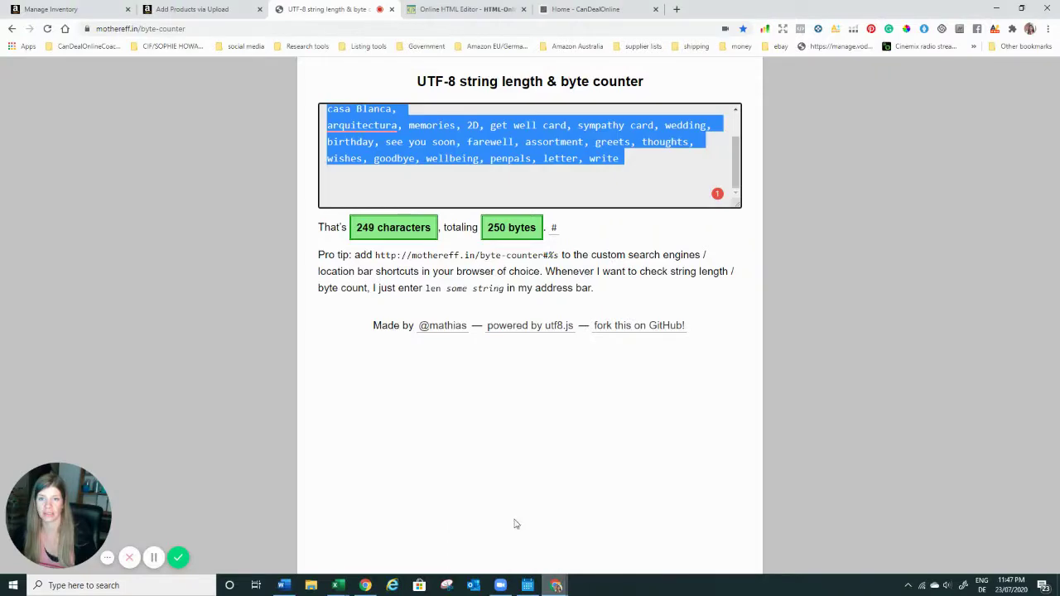
{"action": "left_click", "coordinate": [676, 9]}
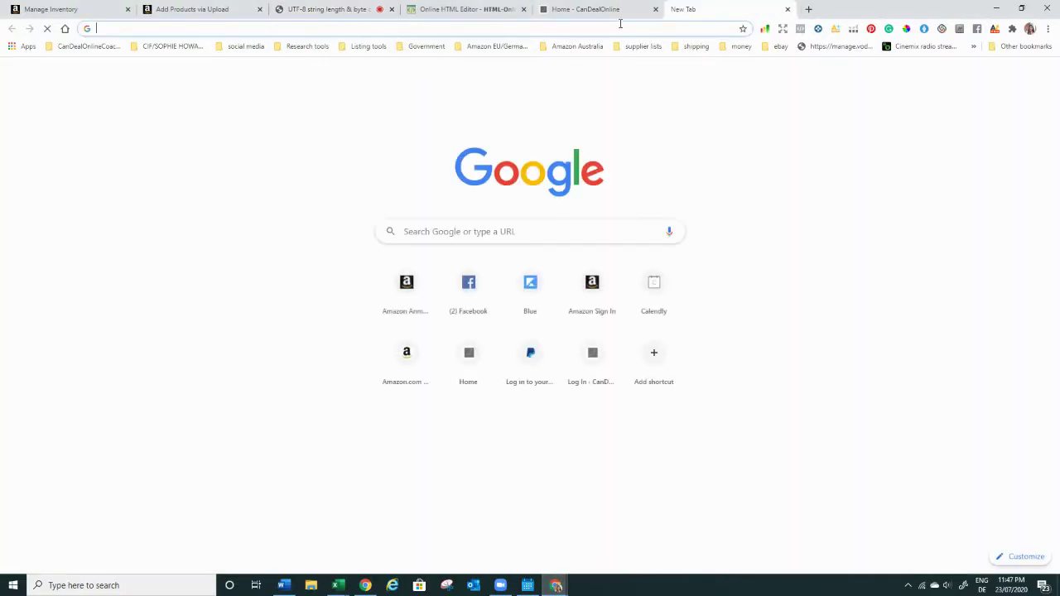
{"action": "type", "text": "greeti"}
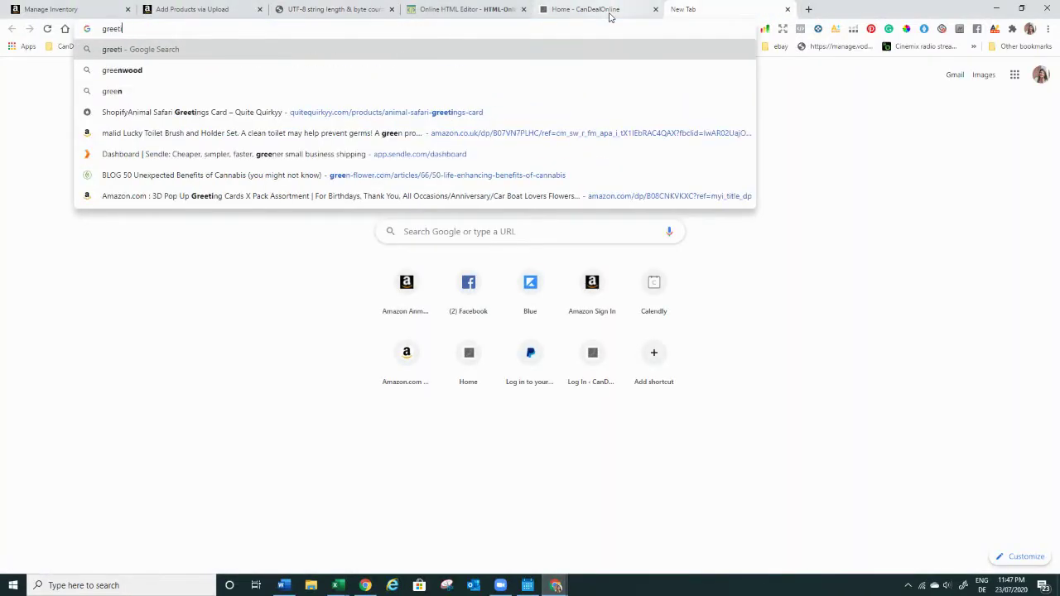
{"action": "type", "text": "ng cards"}
{"action": "key", "text": "Return"}
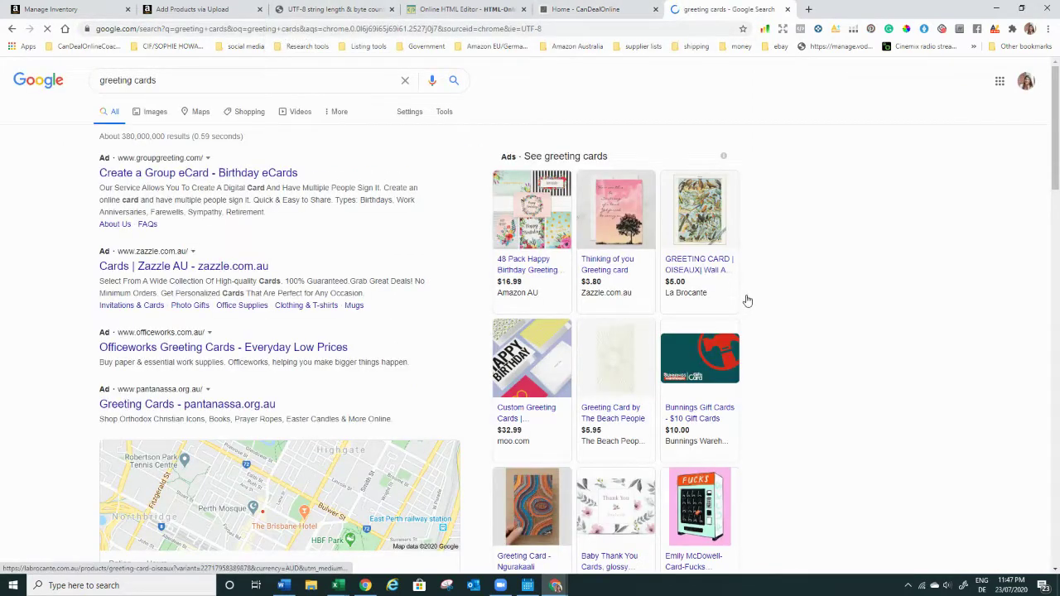
Step: View the Thinking of you Greeting card listing on Zazzle and return to the Google results
{"action": "left_click", "coordinate": [608, 218]}
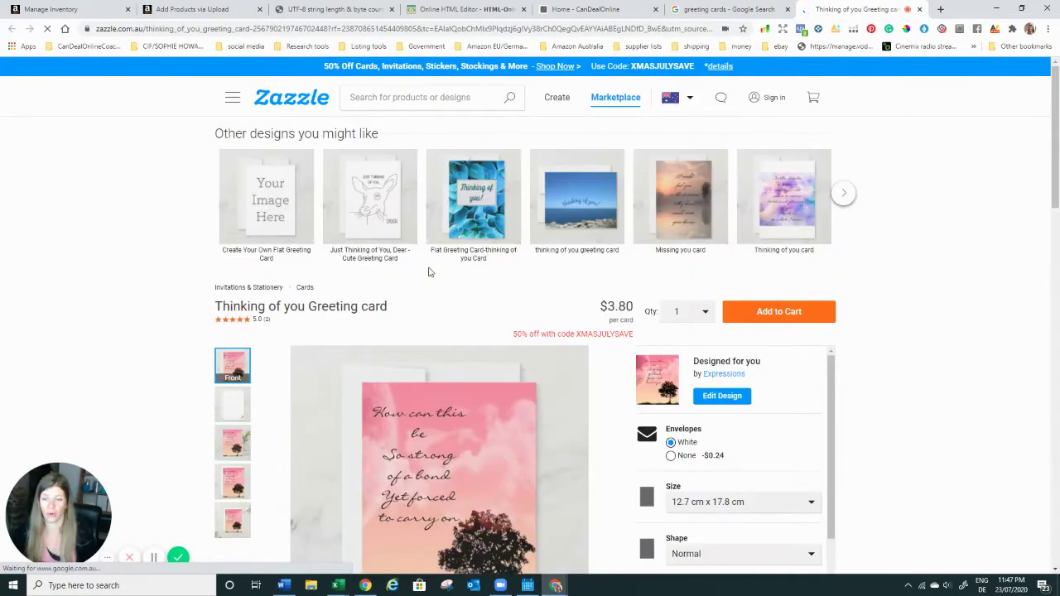
{"action": "scroll", "coordinate": [429, 272], "scroll_direction": "down", "scroll_amount": 2}
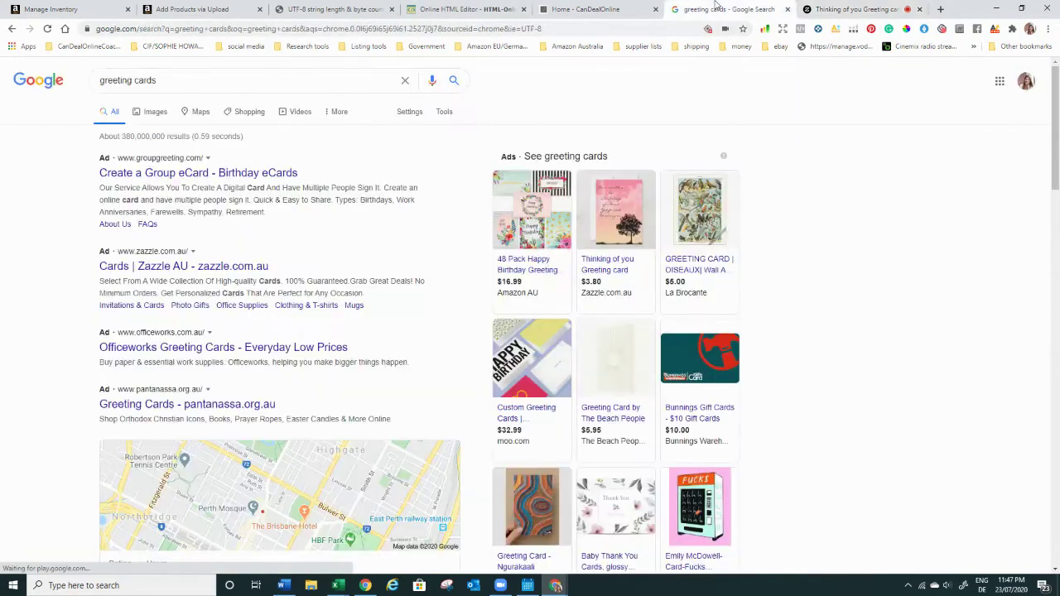
{"action": "left_click", "coordinate": [719, 9]}
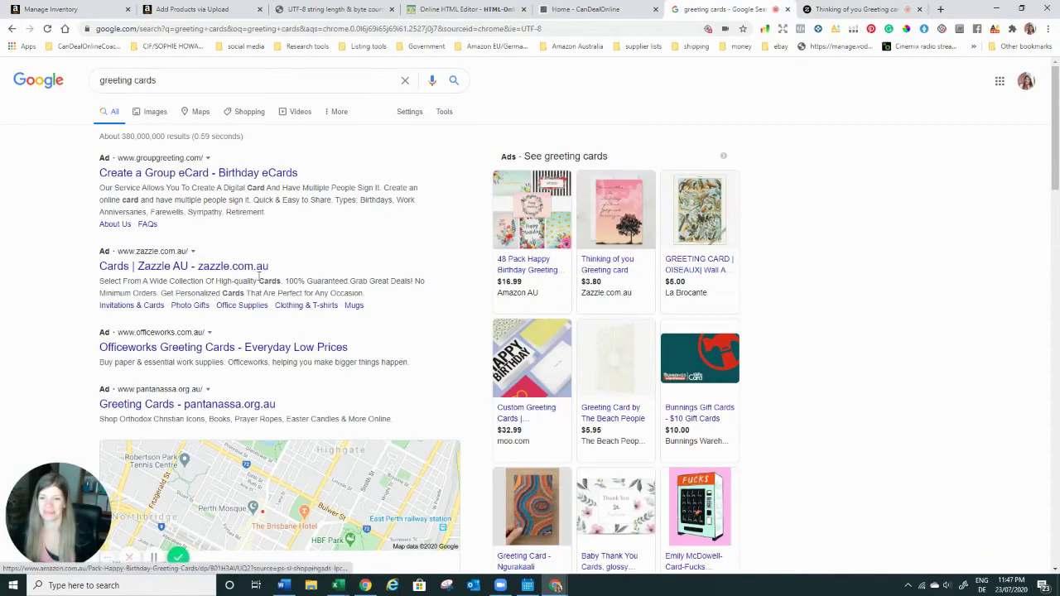
Step: Open Zazzle's Cards page from the results and copy the image address of the Create Your Own Folded Card product
{"action": "left_click", "coordinate": [220, 273]}
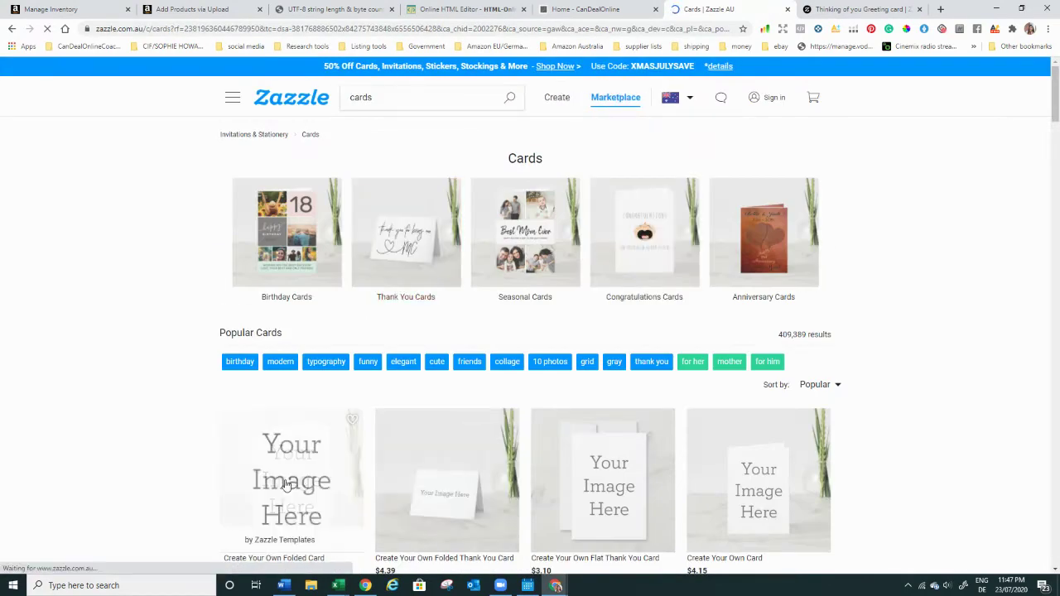
{"action": "right_click", "coordinate": [289, 480]}
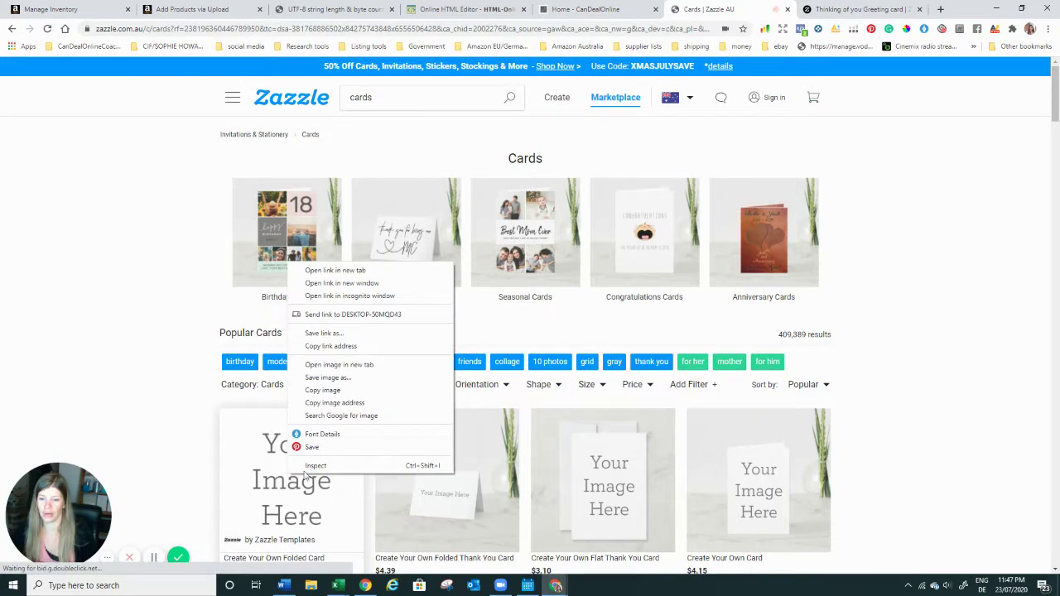
{"action": "left_click", "coordinate": [345, 404]}
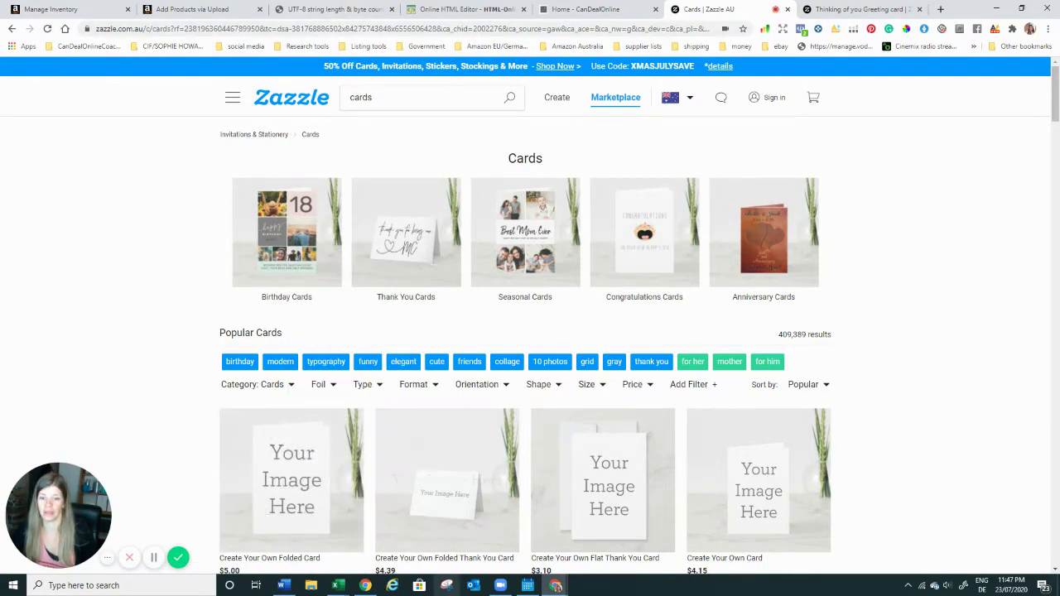
Step: Switch to Excel, paste the copied image address into the Main Image URL cell L5, and delete it again
{"action": "left_click", "coordinate": [337, 586]}
{"action": "left_click", "coordinate": [382, 534]}
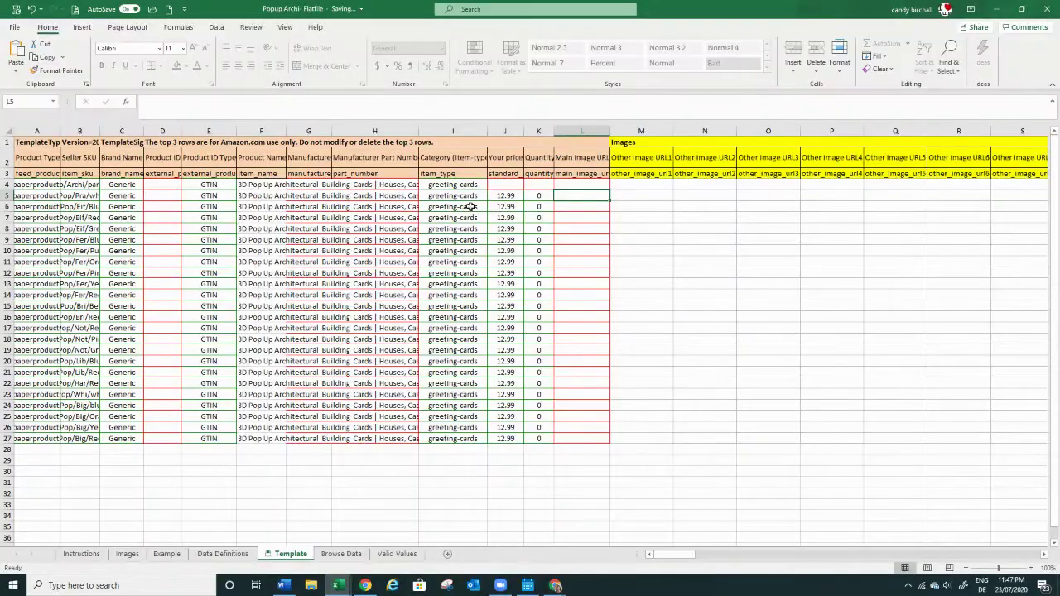
{"action": "key", "text": "ctrl+v"}
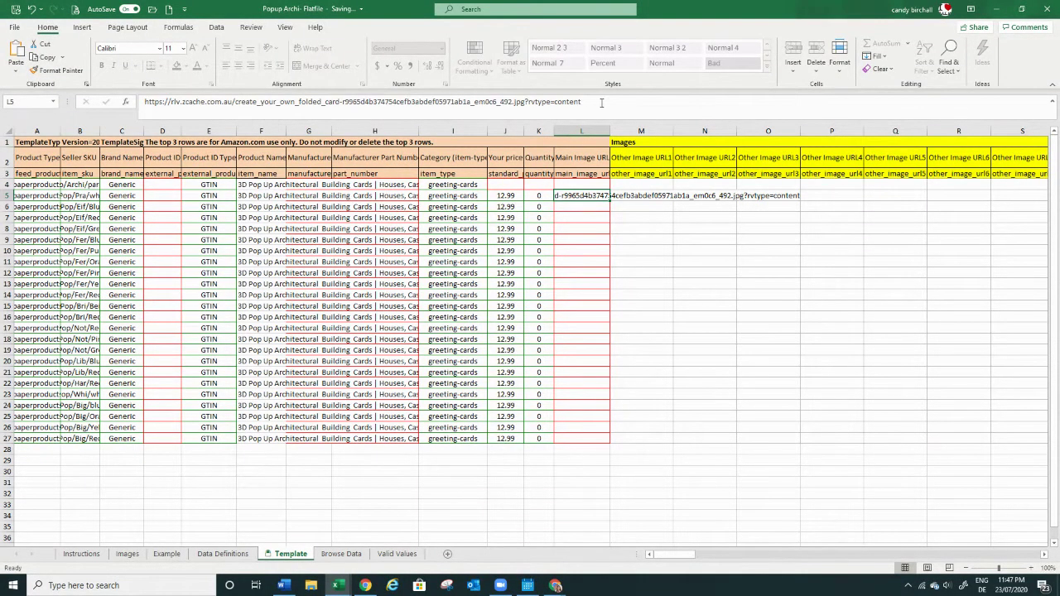
{"action": "left_click_drag", "start_coordinate": [598, 102], "coordinate": [136, 114]}
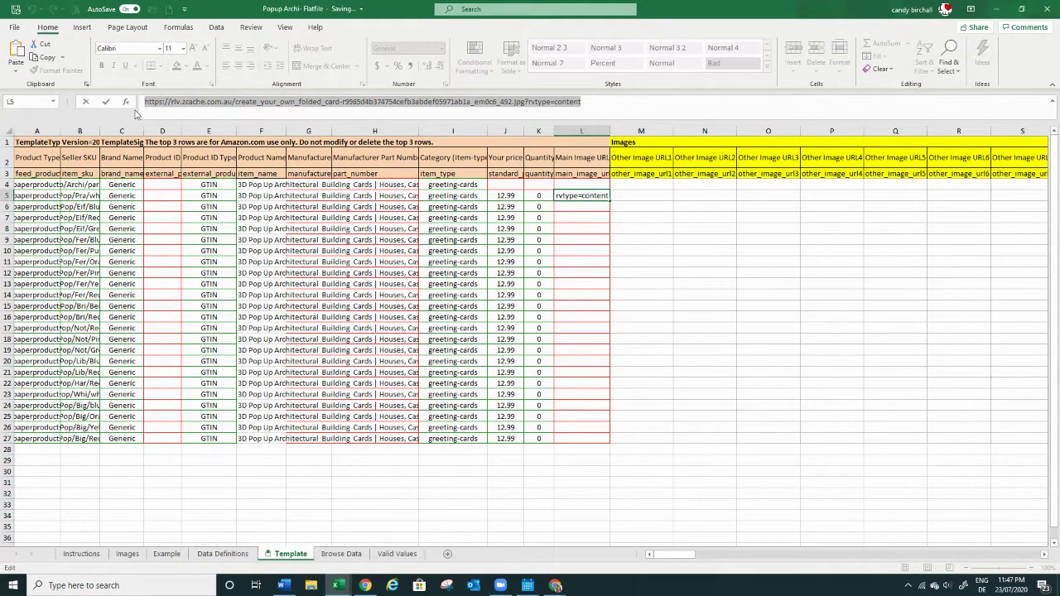
{"action": "key", "text": "BackSpace"}
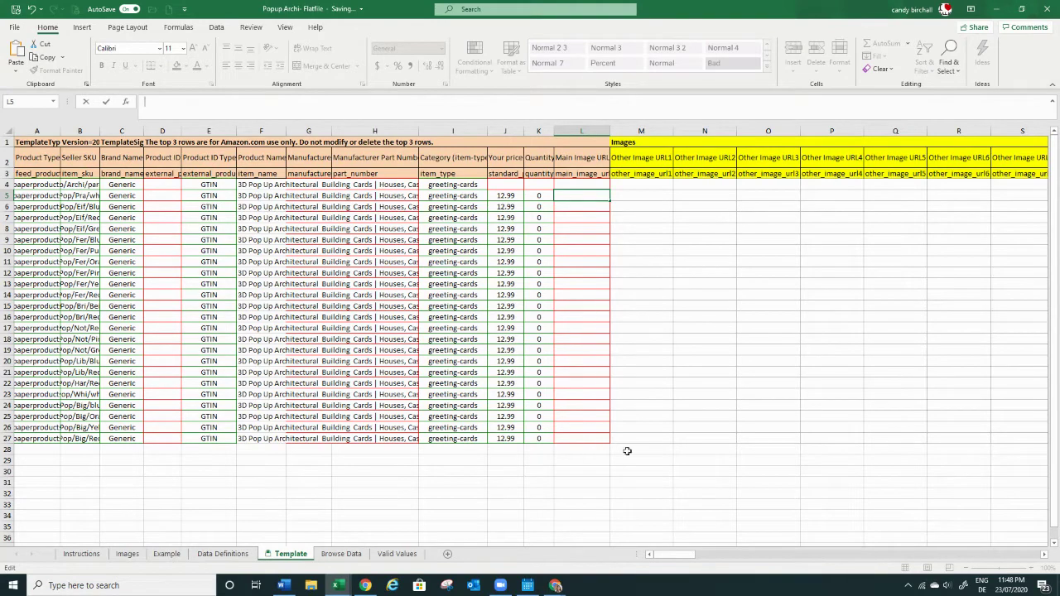
Step: Copy the parent SKU from Seller SKU cell B4
{"action": "left_click_drag", "start_coordinate": [671, 555], "coordinate": [710, 555]}
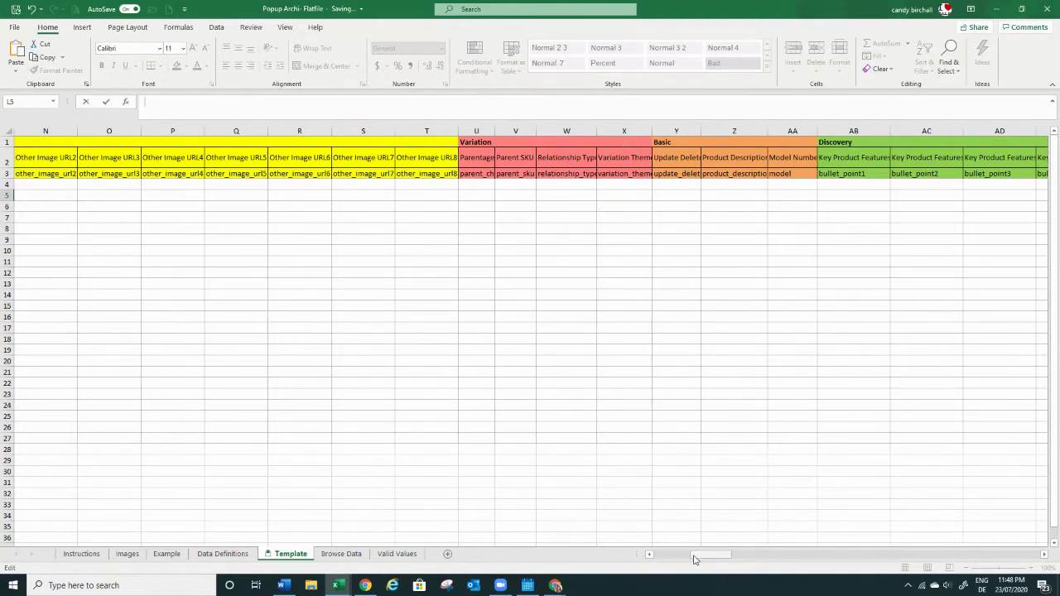
{"action": "left_click_drag", "start_coordinate": [691, 560], "coordinate": [672, 559]}
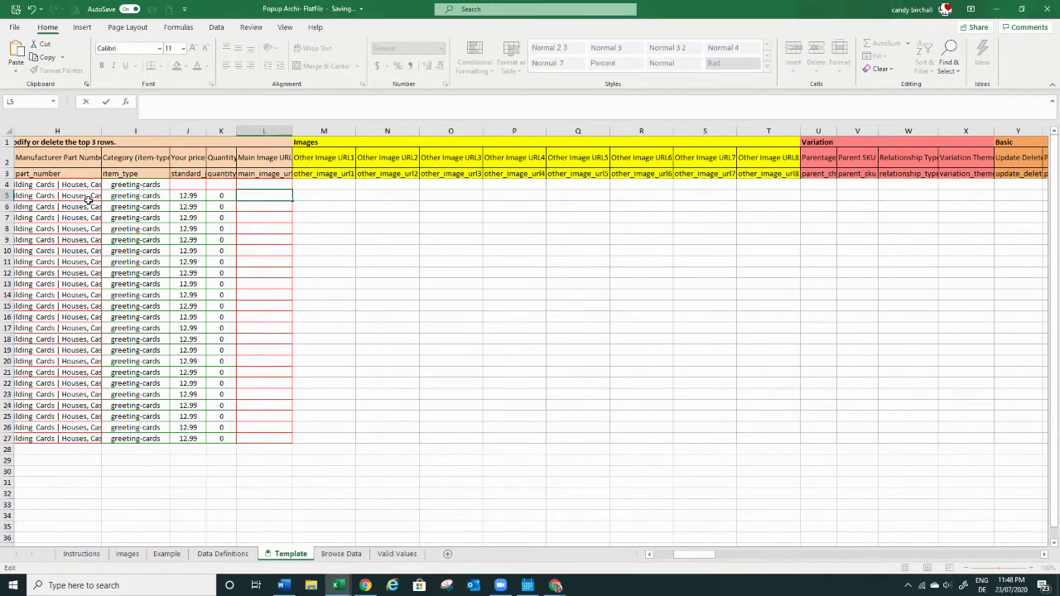
{"action": "left_click_drag", "start_coordinate": [696, 555], "coordinate": [663, 556]}
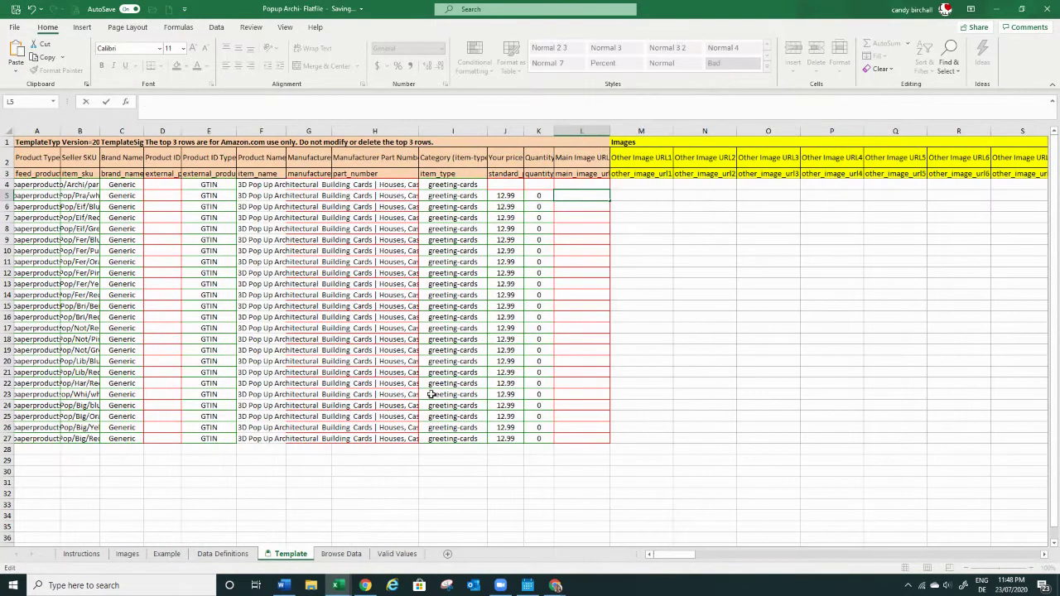
{"action": "left_click", "coordinate": [87, 188]}
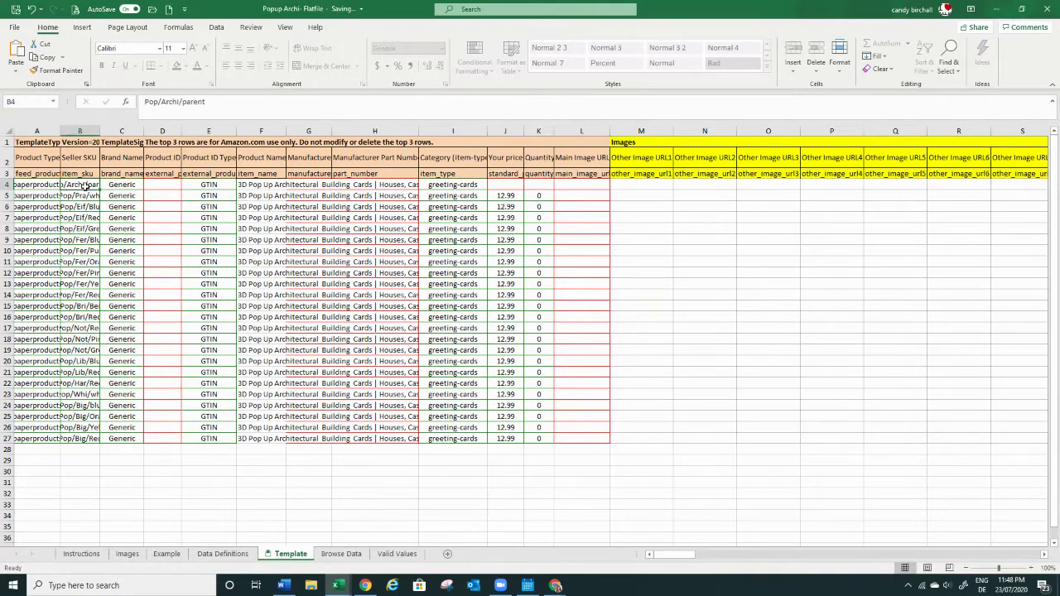
{"action": "key", "text": "ctrl+c"}
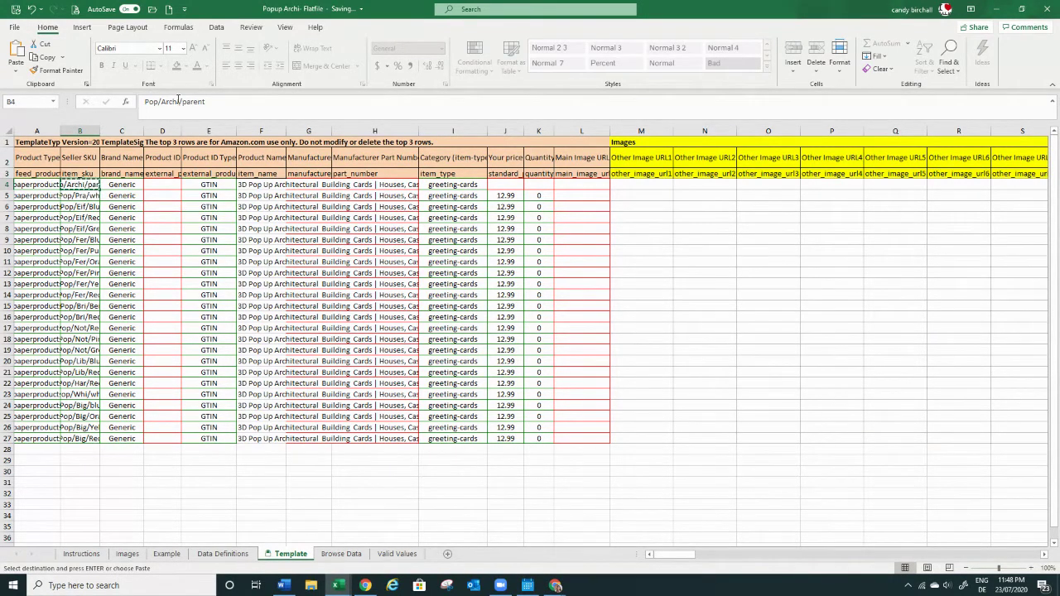
Step: Set Parentage to Parent in U4 and to Child in U5
{"action": "left_click_drag", "start_coordinate": [660, 555], "coordinate": [710, 555]}
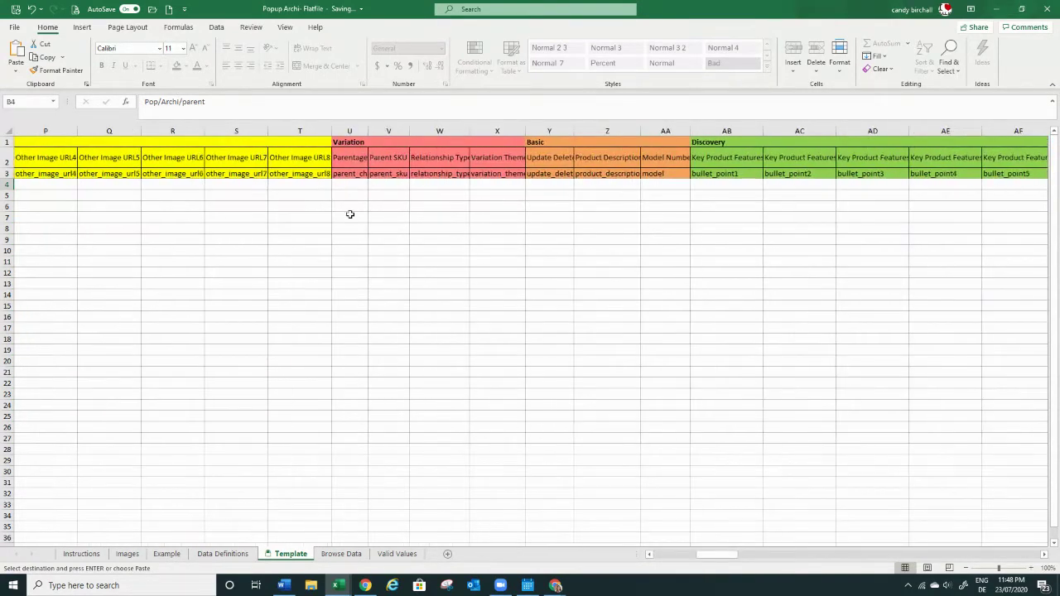
{"action": "left_click", "coordinate": [355, 186]}
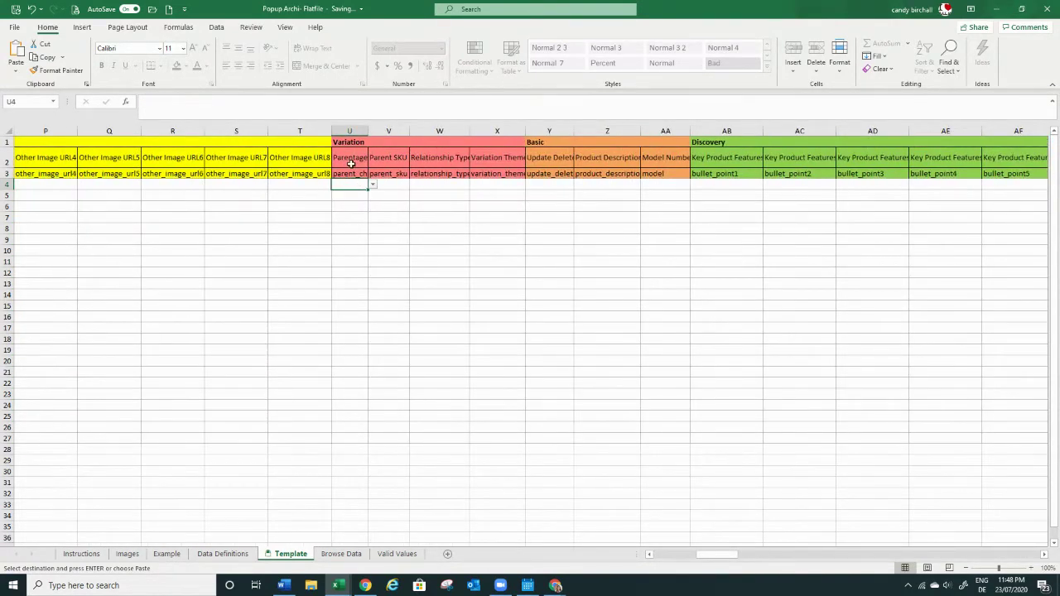
{"action": "left_click", "coordinate": [373, 185]}
{"action": "left_click", "coordinate": [368, 195]}
{"action": "left_click", "coordinate": [363, 197]}
{"action": "left_click", "coordinate": [373, 195]}
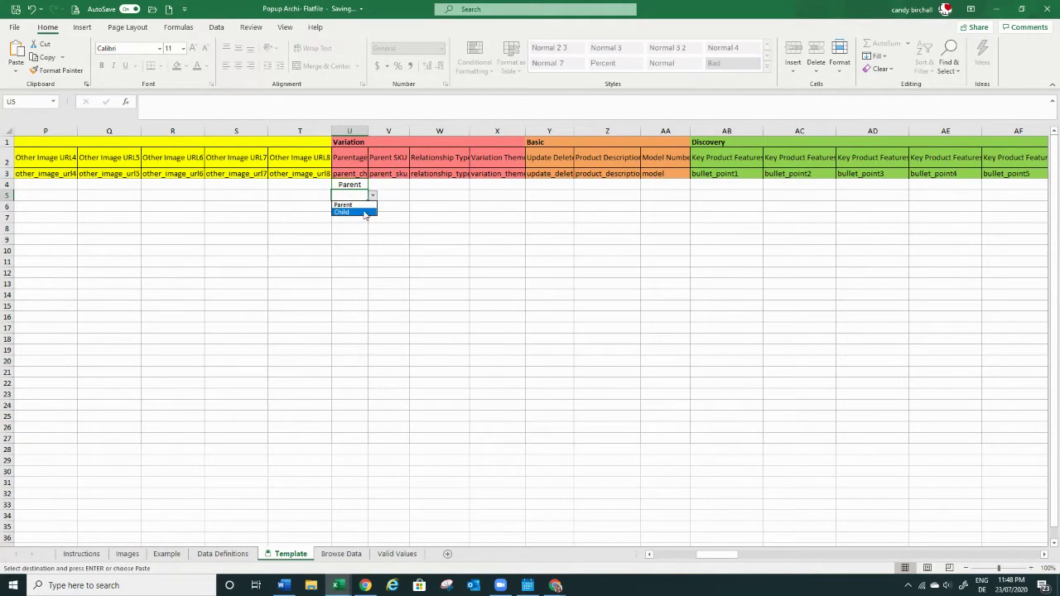
{"action": "left_click", "coordinate": [364, 213]}
Step: Try to paste the parent SKU into Parent SKU cell V5
{"action": "left_click", "coordinate": [392, 195]}
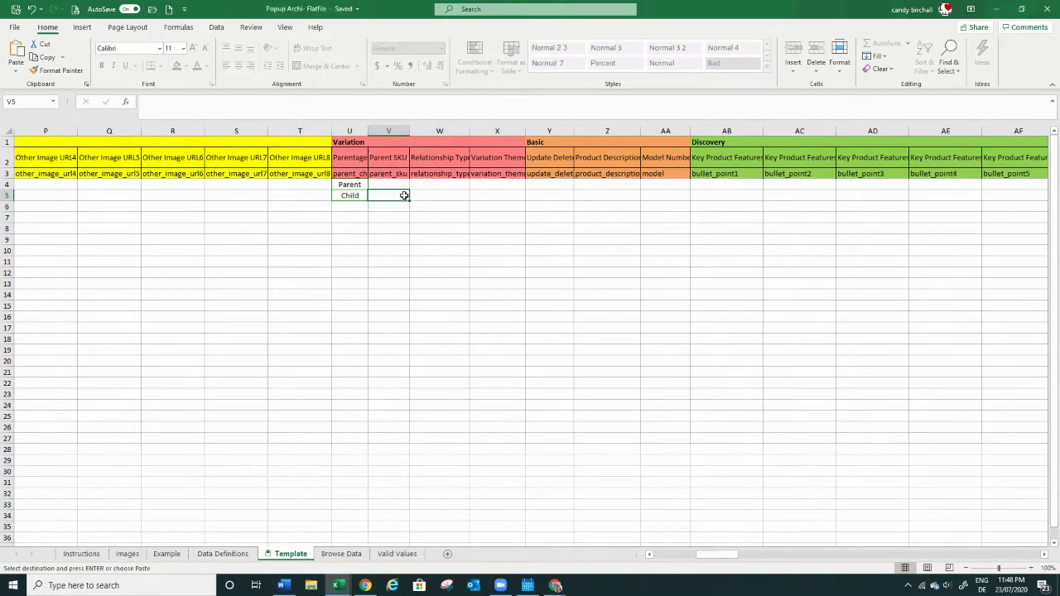
{"action": "key", "text": "ctrl+c"}
{"action": "key", "text": "ctrl+v"}
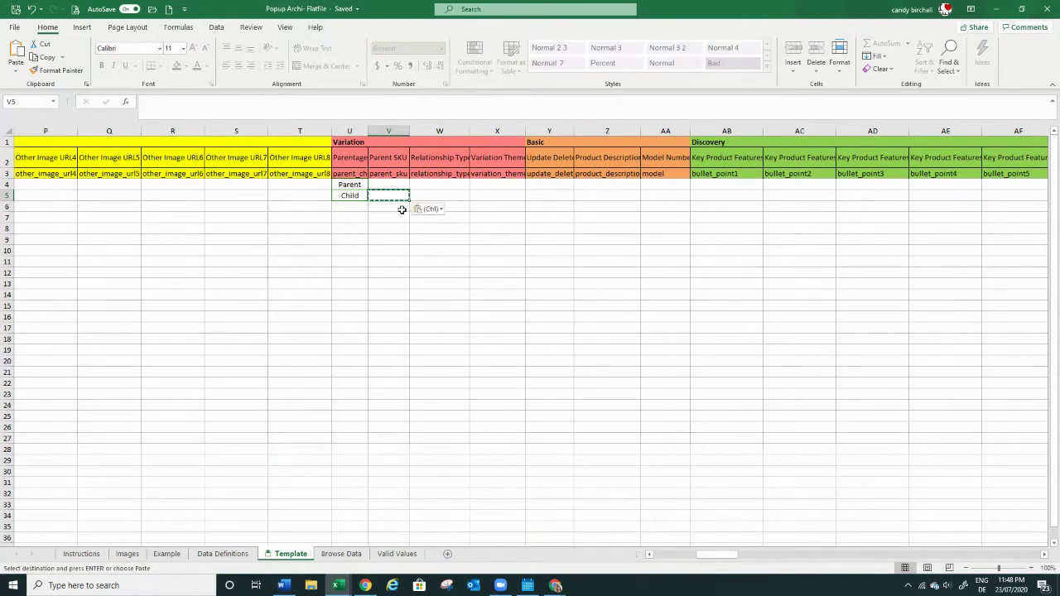
Step: Copy the parent SKU Pop/Archi/parent from B4 into the Parent SKU column, from V5 down to row 27
{"action": "left_click_drag", "start_coordinate": [734, 554], "coordinate": [691, 554]}
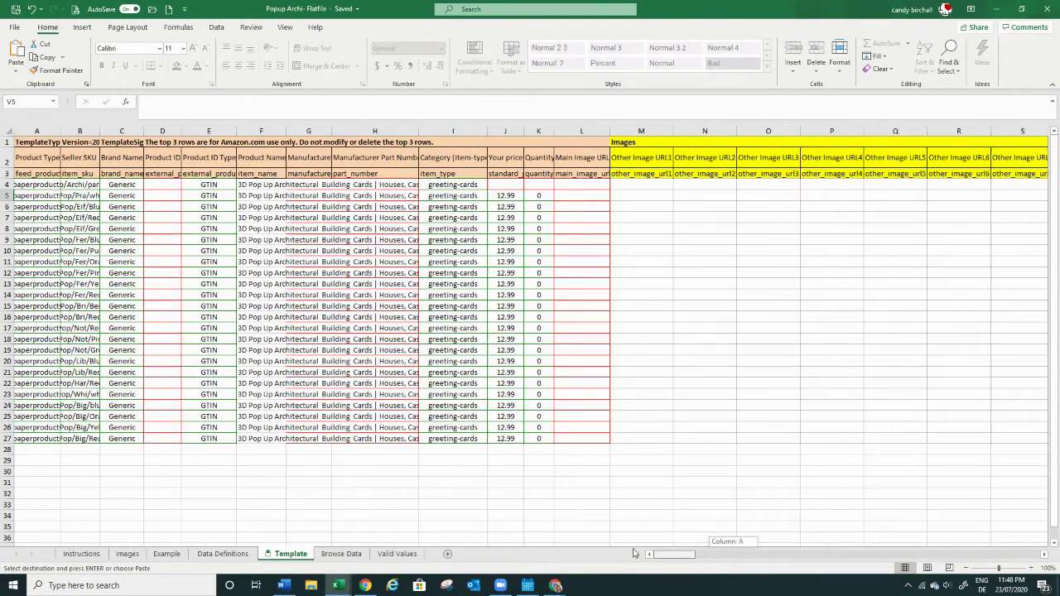
{"action": "left_click", "coordinate": [87, 184]}
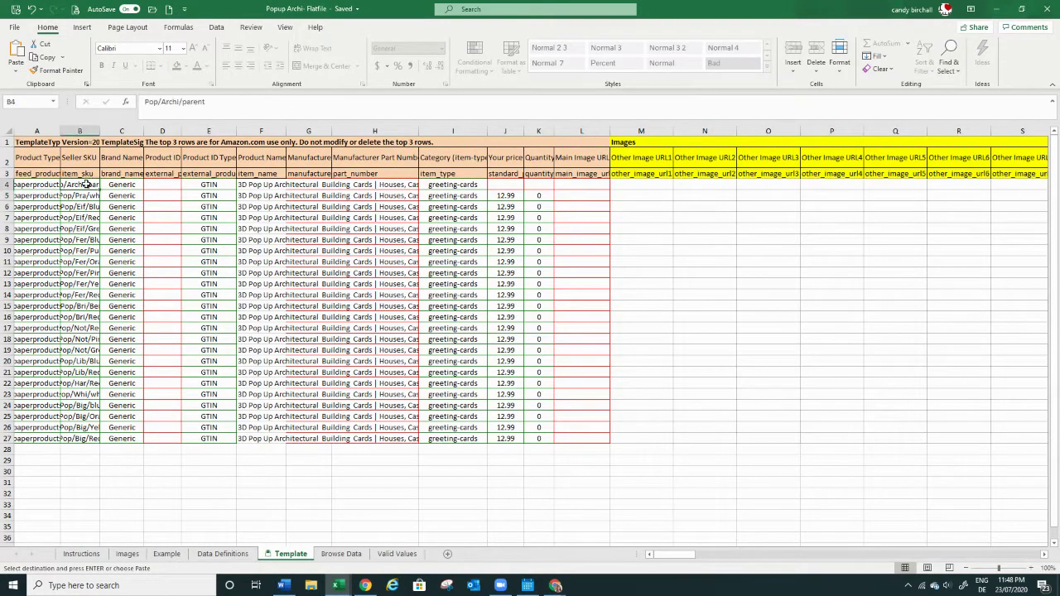
{"action": "left_click_drag", "start_coordinate": [674, 554], "coordinate": [715, 554]}
{"action": "left_click", "coordinate": [439, 196]}
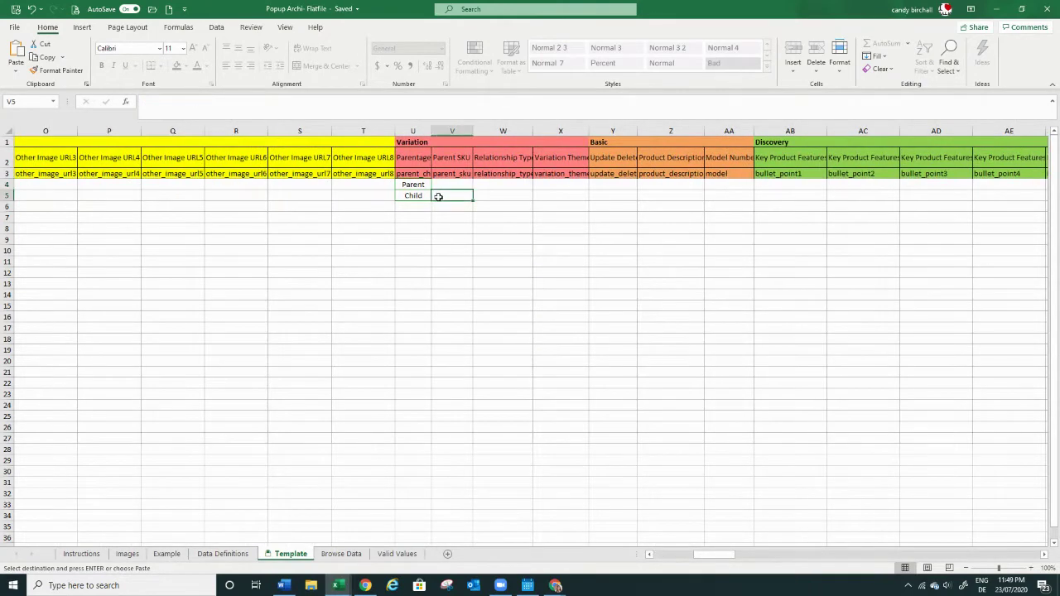
{"action": "key", "text": "ctrl+v"}
{"action": "left_click_drag", "start_coordinate": [459, 202], "coordinate": [465, 435]}
{"action": "key", "text": "ctrl+v"}
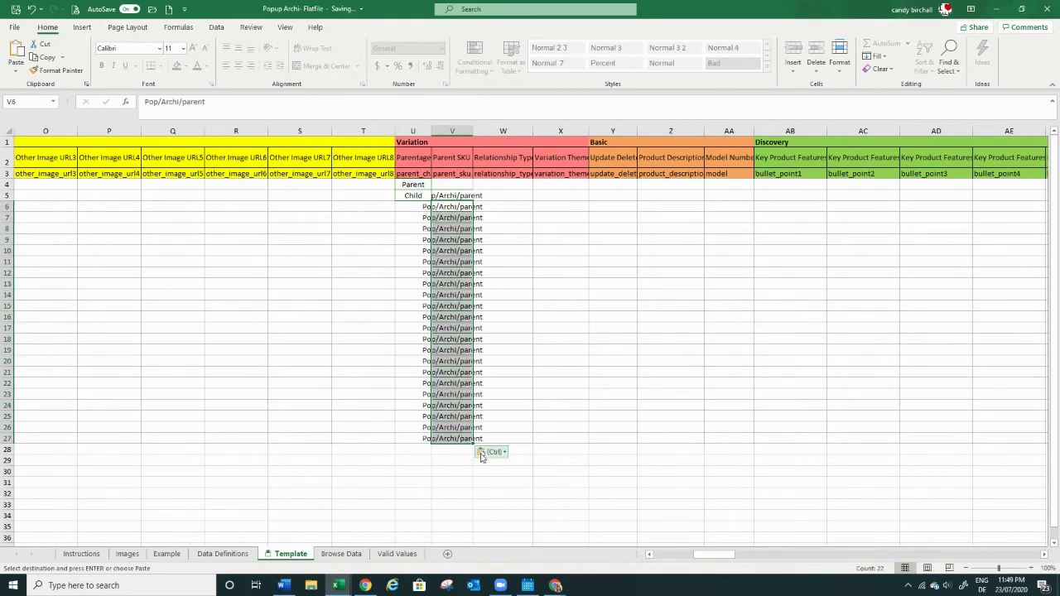
Step: Copy the Child value from U5 down the Parentage column to row 27
{"action": "left_click", "coordinate": [403, 198]}
{"action": "key", "text": "ctrl+c"}
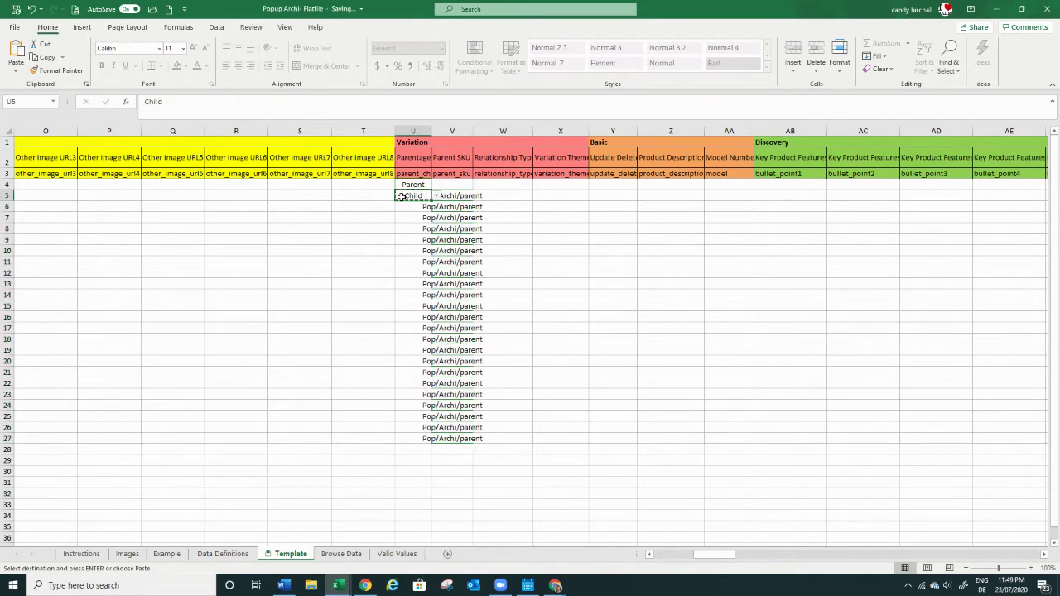
{"action": "left_click_drag", "start_coordinate": [412, 204], "coordinate": [427, 442]}
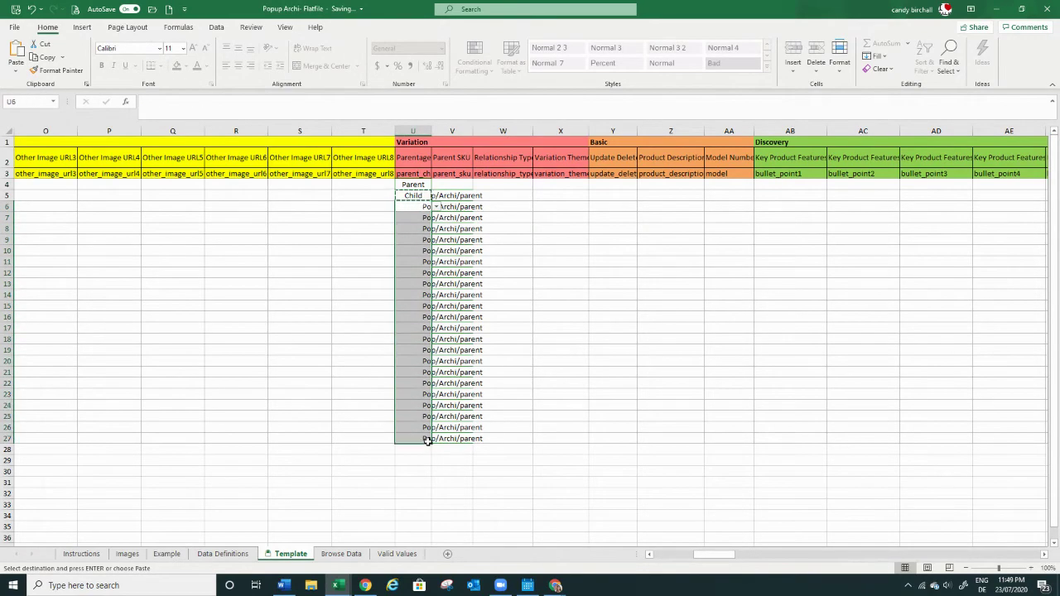
{"action": "key", "text": "ctrl+v"}
{"action": "left_click", "coordinate": [406, 191]}
{"action": "key", "text": "ctrl+z"}
{"action": "left_click_drag", "start_coordinate": [409, 208], "coordinate": [421, 439]}
{"action": "key", "text": "ctrl+v"}
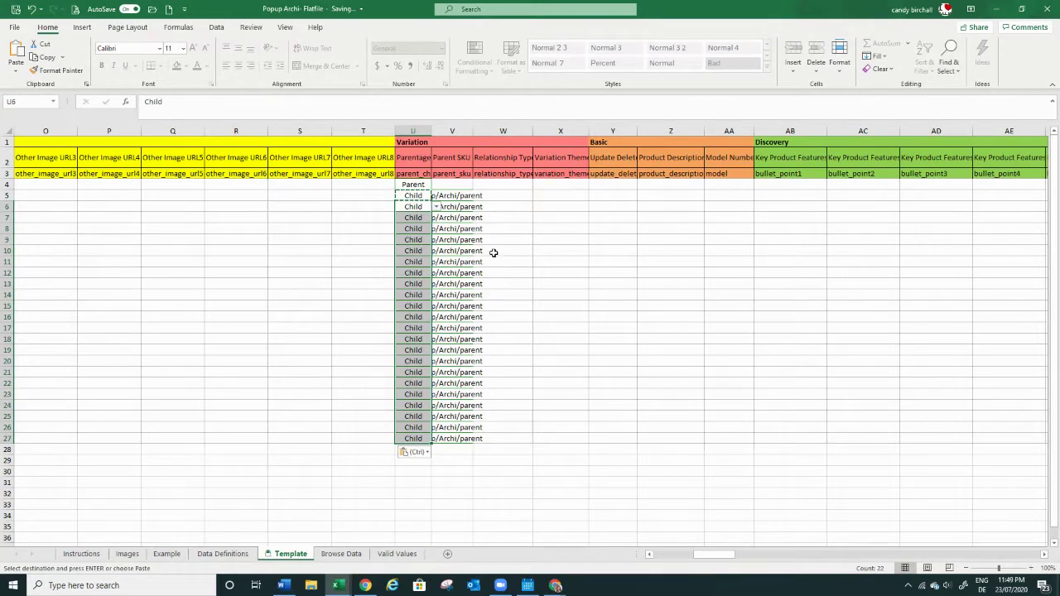
Step: Set the Relationship Type in W5 to Variation
{"action": "left_click", "coordinate": [492, 215]}
{"action": "left_click", "coordinate": [502, 195]}
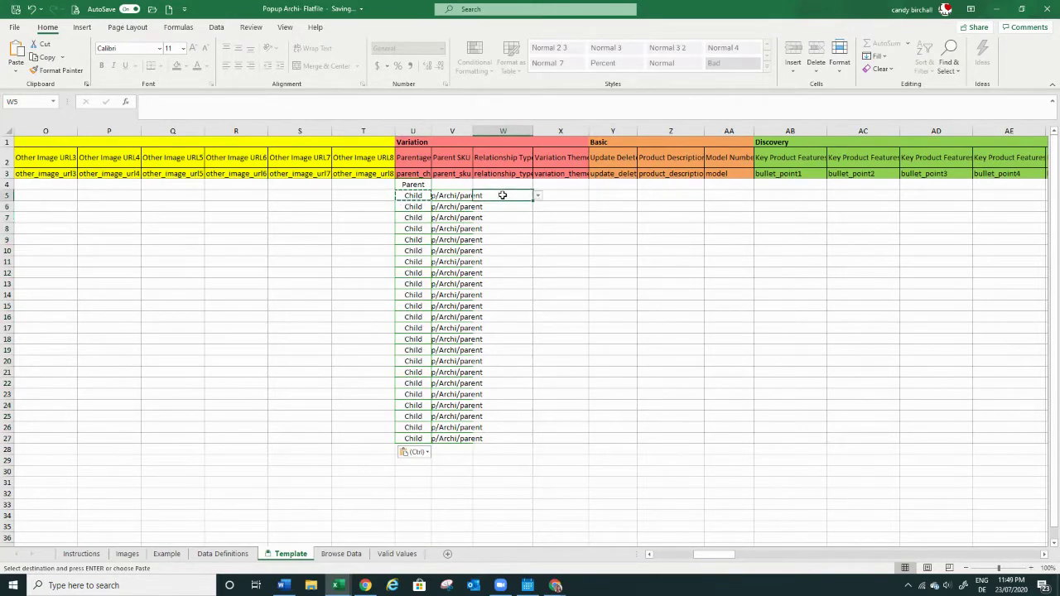
{"action": "left_click", "coordinate": [537, 196]}
{"action": "left_click", "coordinate": [523, 211]}
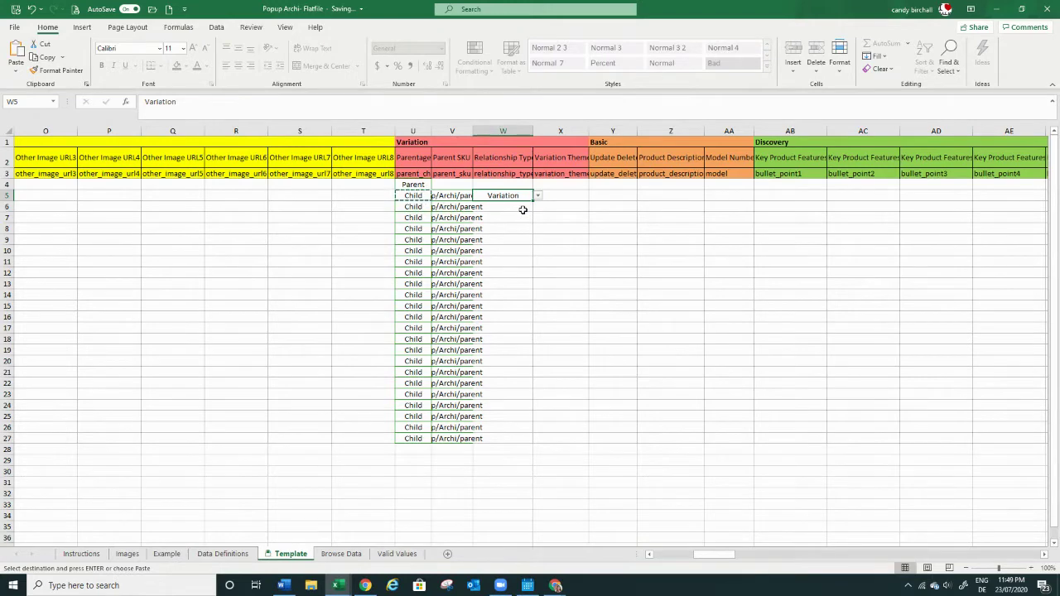
Step: Copy the Variation value from W5 down the Relationship Type column to row 27
{"action": "left_click", "coordinate": [513, 206]}
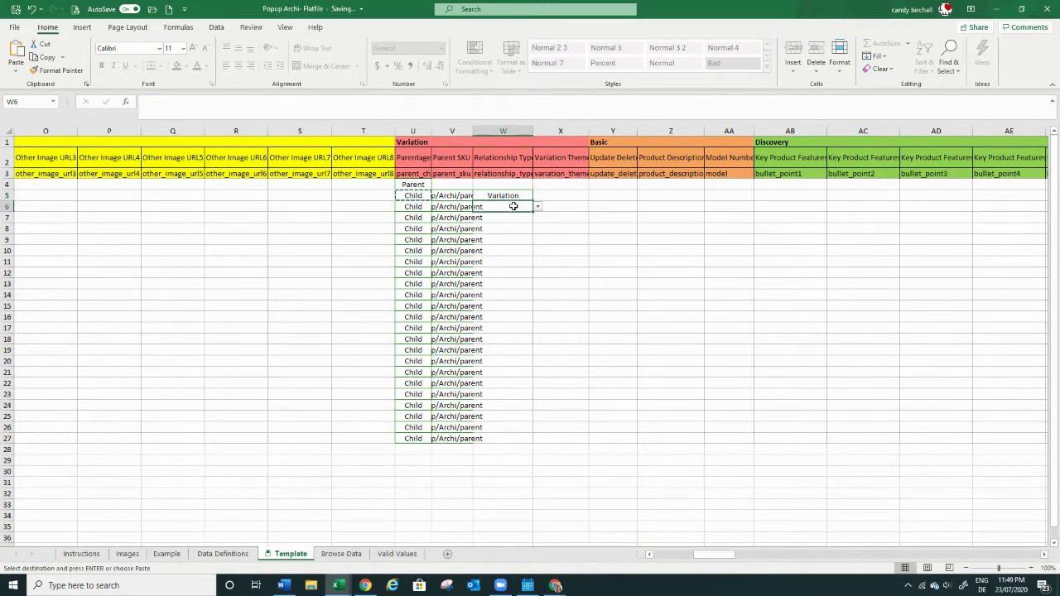
{"action": "left_click", "coordinate": [537, 207]}
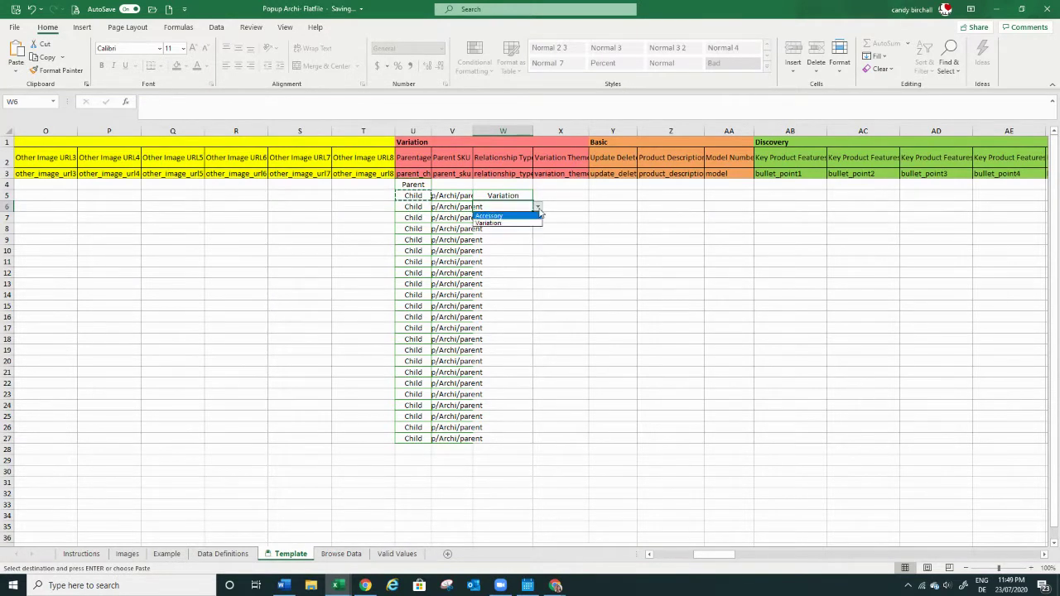
{"action": "left_click", "coordinate": [511, 195]}
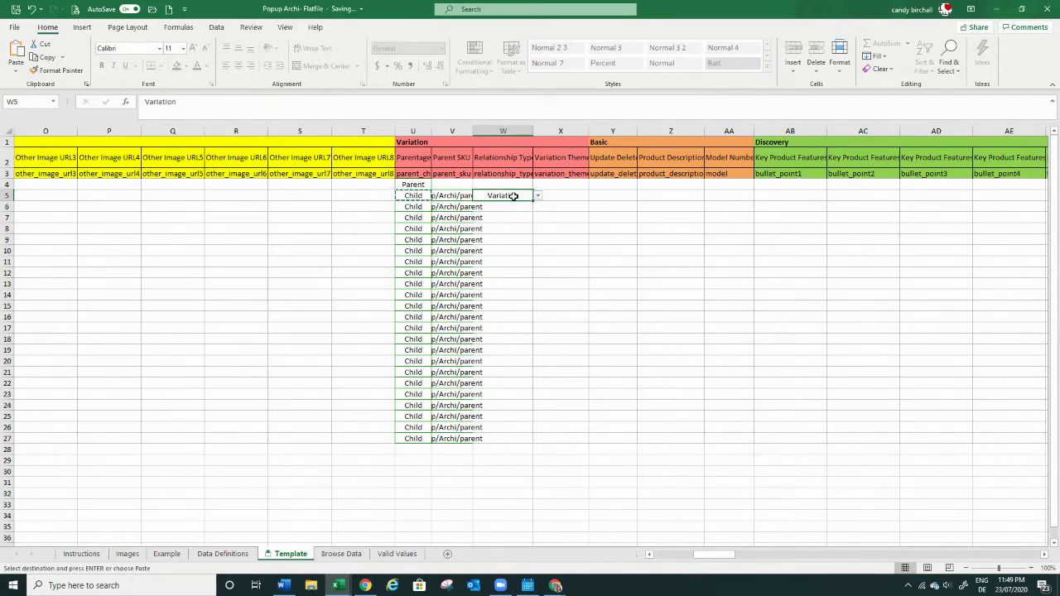
{"action": "left_click_drag", "start_coordinate": [506, 209], "coordinate": [528, 438]}
{"action": "key", "text": "ctrl+v"}
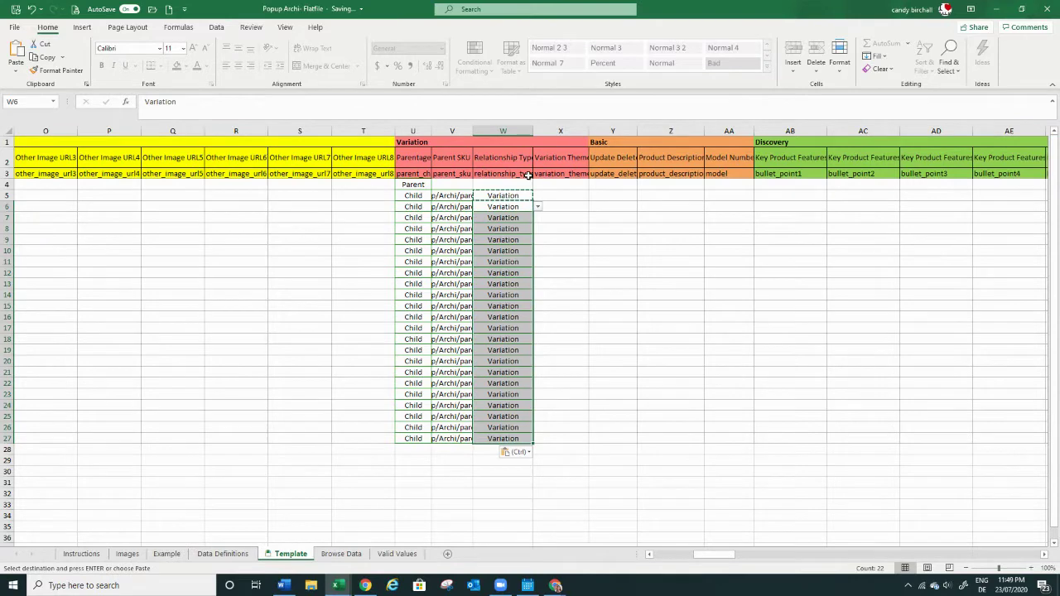
Step: Examine the Example sheet's parent and child product rows and the Example 2 note on filling in parent products
{"action": "left_click", "coordinate": [564, 195]}
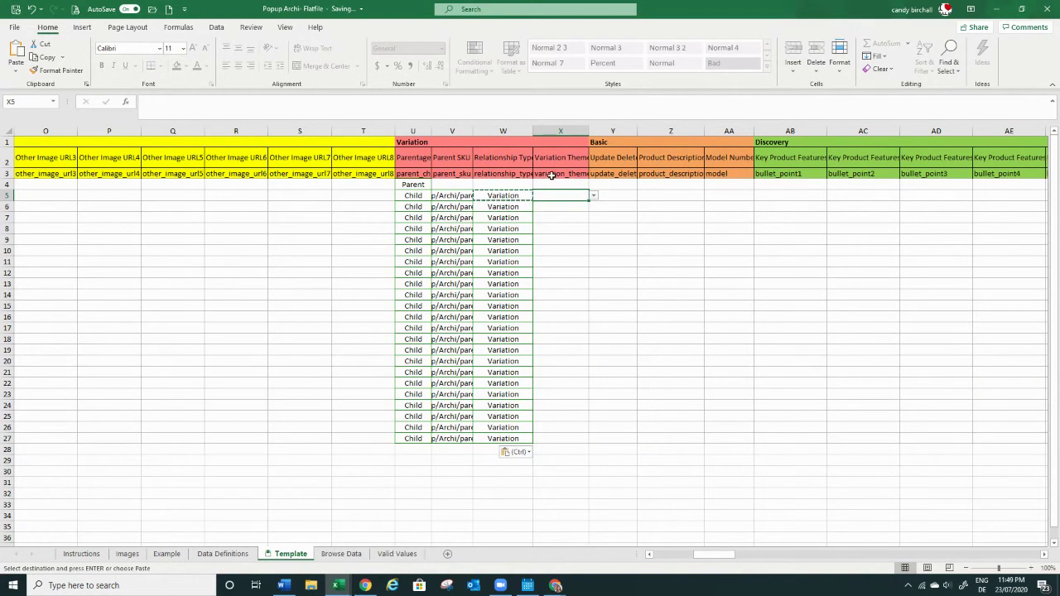
{"action": "left_click", "coordinate": [226, 553]}
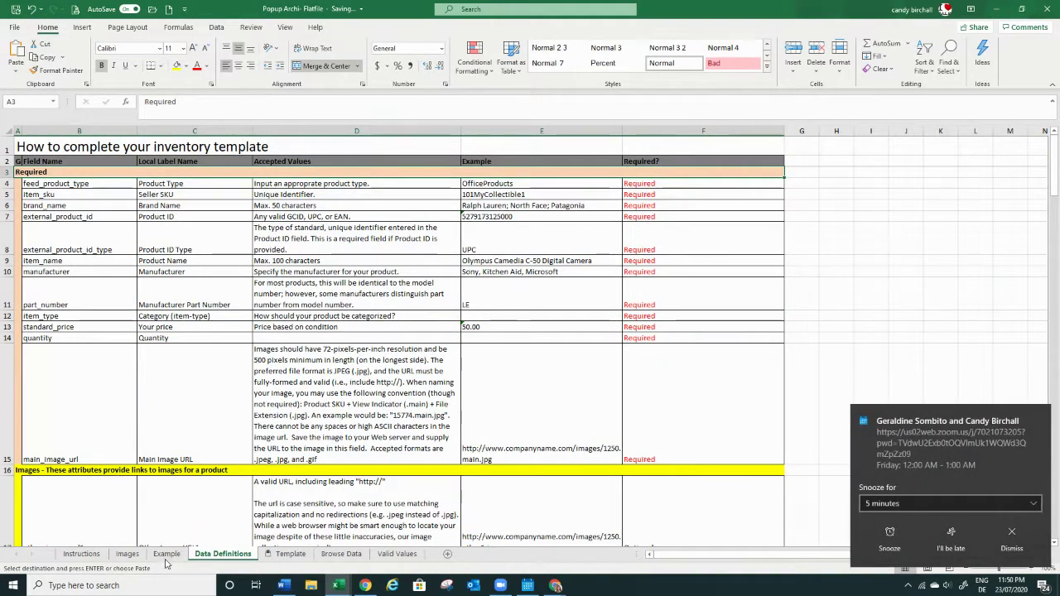
{"action": "left_click", "coordinate": [167, 554]}
{"action": "left_click", "coordinate": [1011, 537]}
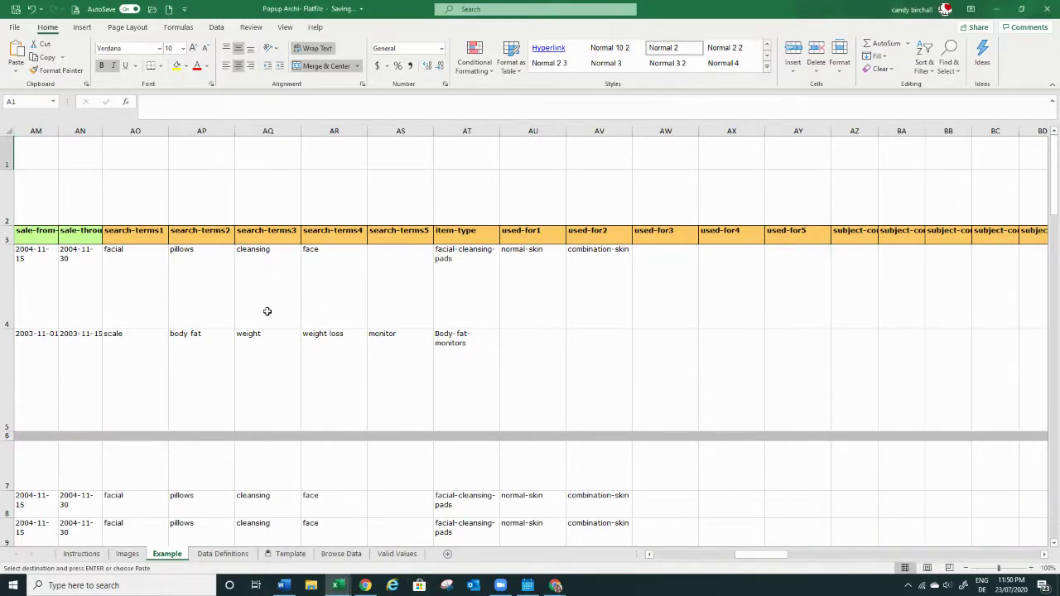
{"action": "left_click_drag", "start_coordinate": [767, 556], "coordinate": [684, 560]}
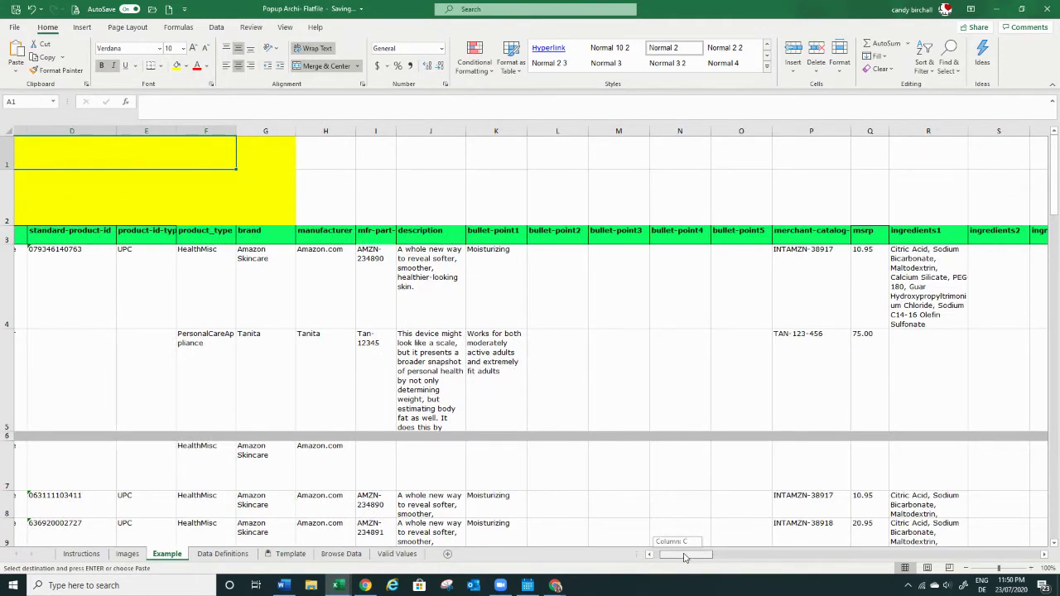
{"action": "left_click_drag", "start_coordinate": [684, 559], "coordinate": [674, 584]}
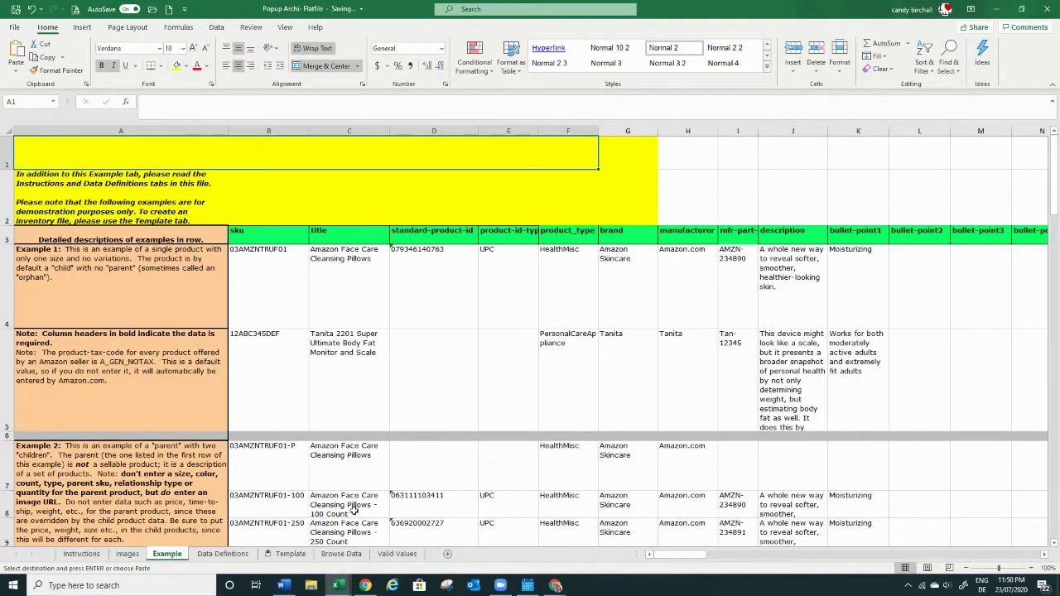
{"action": "left_click", "coordinate": [792, 232]}
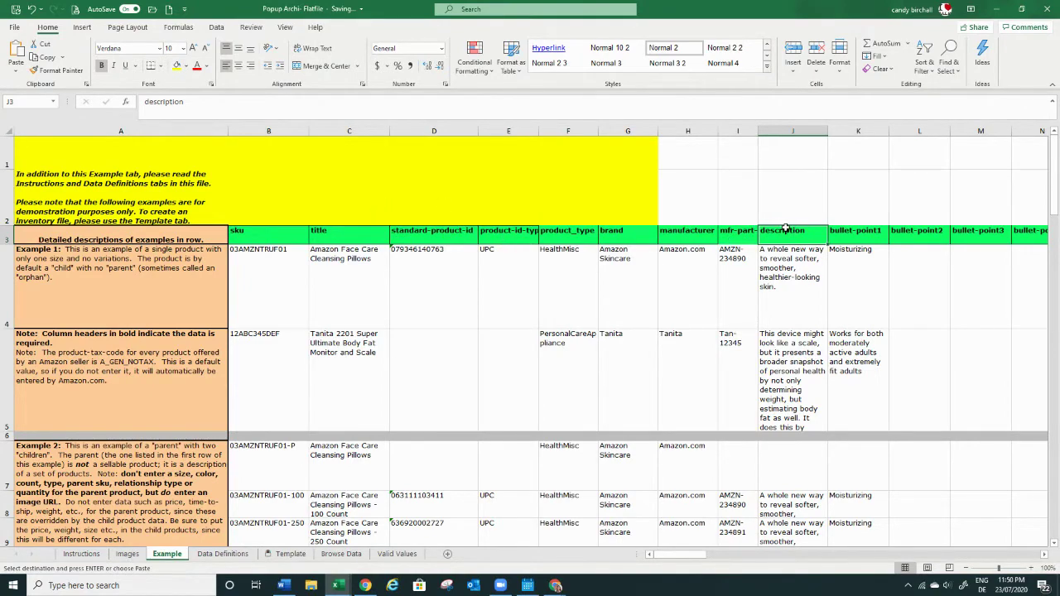
{"action": "scroll", "coordinate": [734, 282], "scroll_direction": "down", "scroll_amount": 1}
{"action": "scroll", "coordinate": [734, 282], "scroll_direction": "down", "scroll_amount": 2}
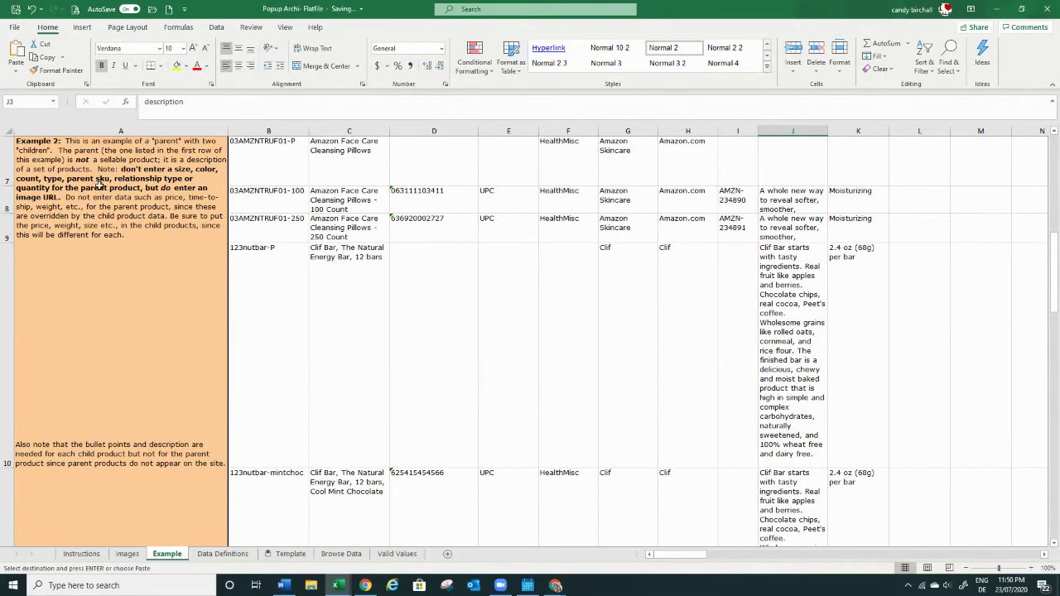
{"action": "scroll", "coordinate": [108, 188], "scroll_direction": "up", "scroll_amount": 1}
{"action": "scroll", "coordinate": [110, 191], "scroll_direction": "up", "scroll_amount": 1}
{"action": "left_click", "coordinate": [133, 348]}
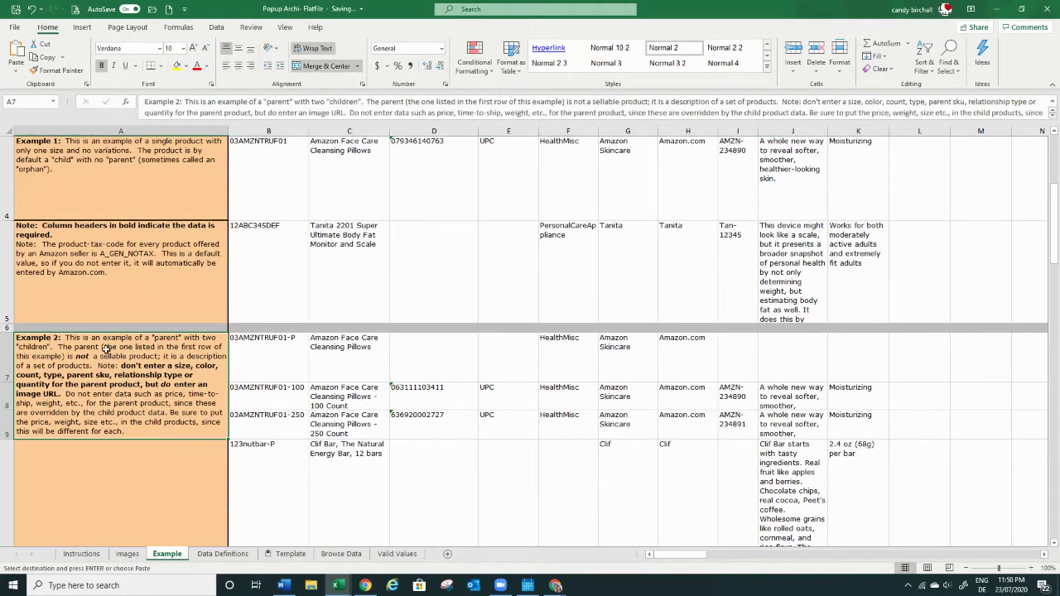
Step: On the Template sheet, set the Variation Theme in X5 to StyleName and copy it down to row 27
{"action": "left_click", "coordinate": [284, 553]}
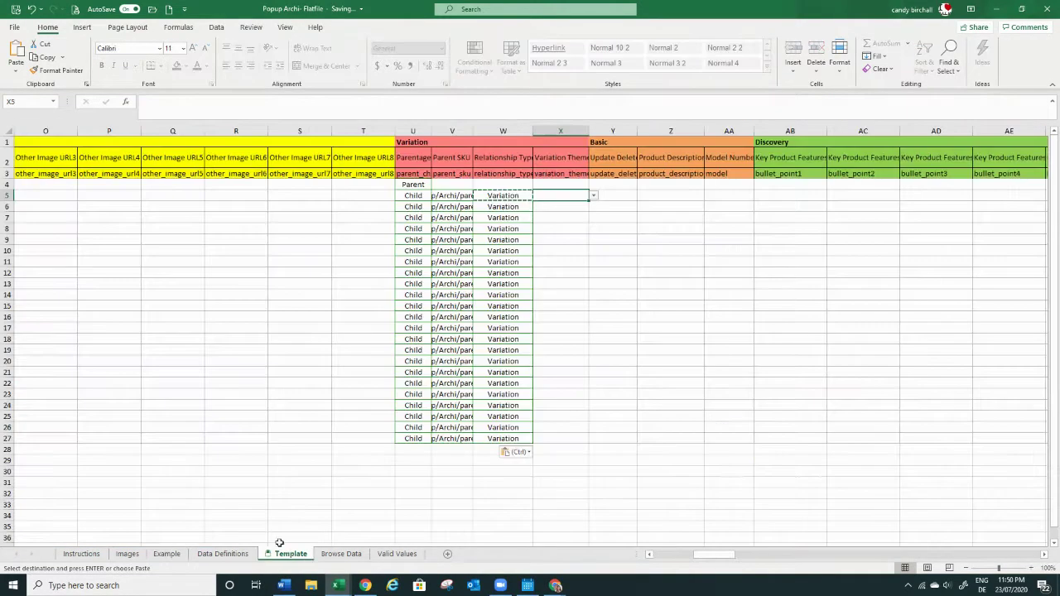
{"action": "left_click", "coordinate": [594, 197]}
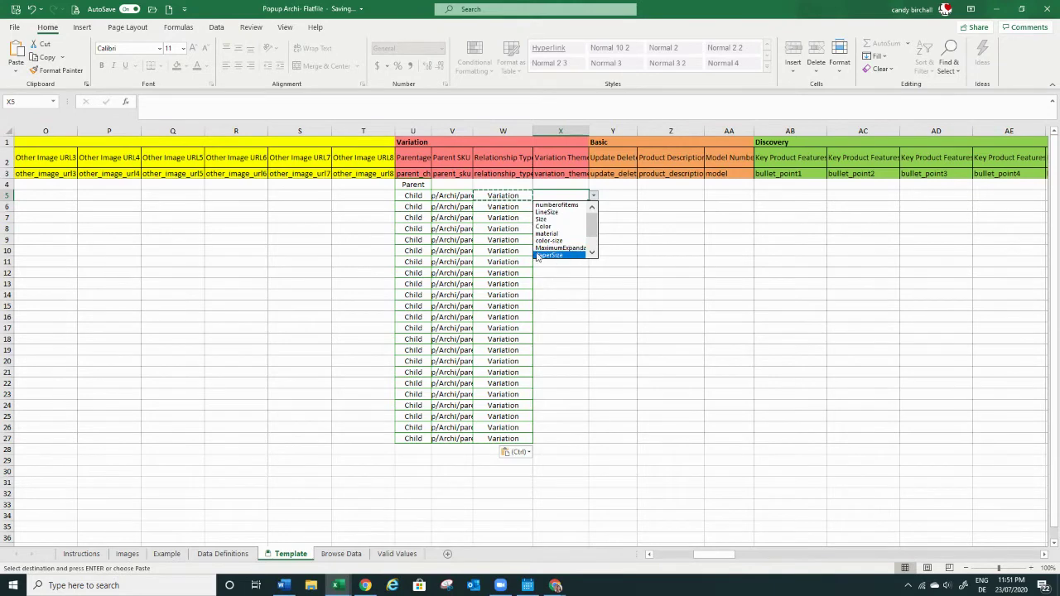
{"action": "left_click_drag", "start_coordinate": [589, 221], "coordinate": [591, 242]}
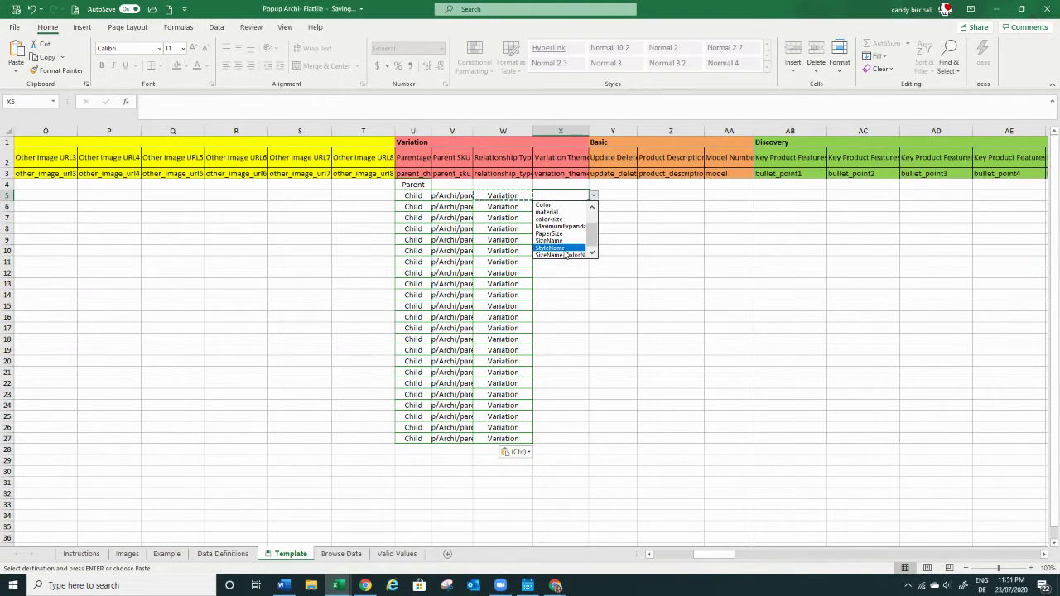
{"action": "left_click", "coordinate": [564, 248]}
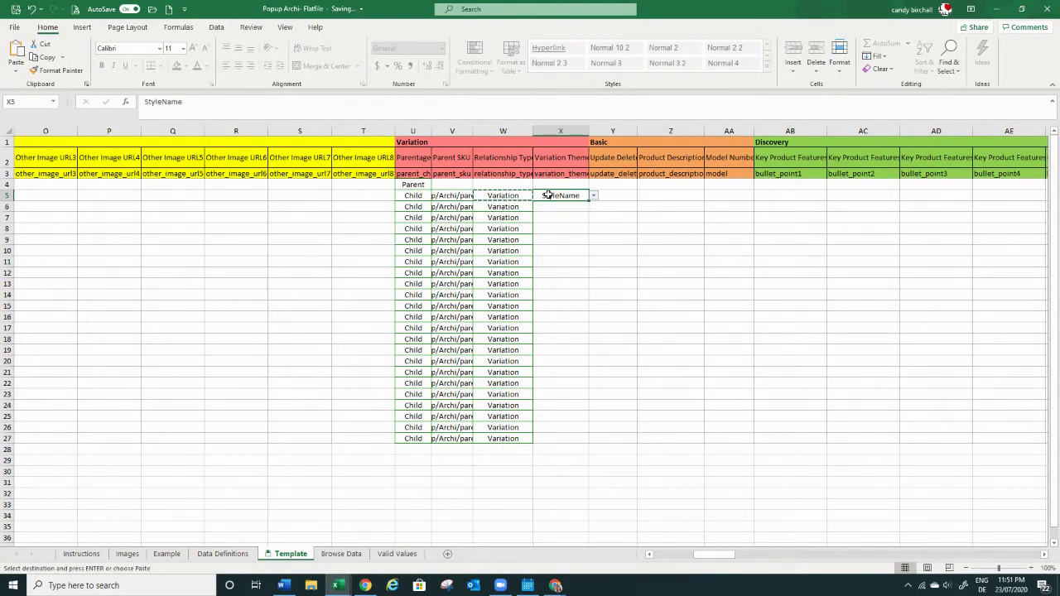
{"action": "left_click_drag", "start_coordinate": [553, 206], "coordinate": [570, 436]}
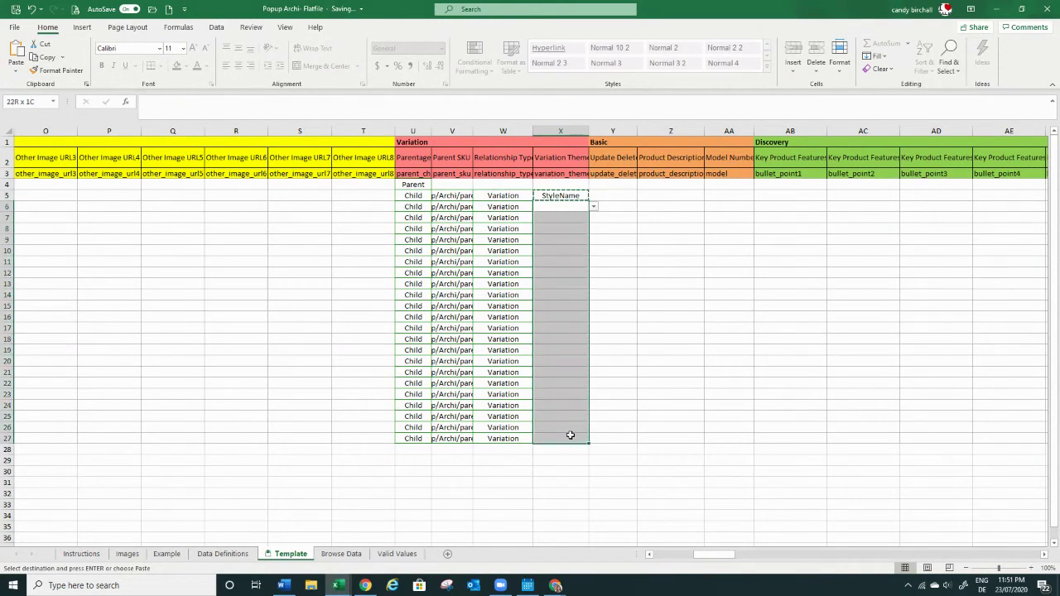
{"action": "type", "text": "StyleName StyleName StyleName StyleName StyleName StyleName StyleName StyleName StyleName StyleName StyleName StyleName StyleName StyleName StyleName StyleName StyleName StyleName StyleName StyleName StyleName StyleName"}
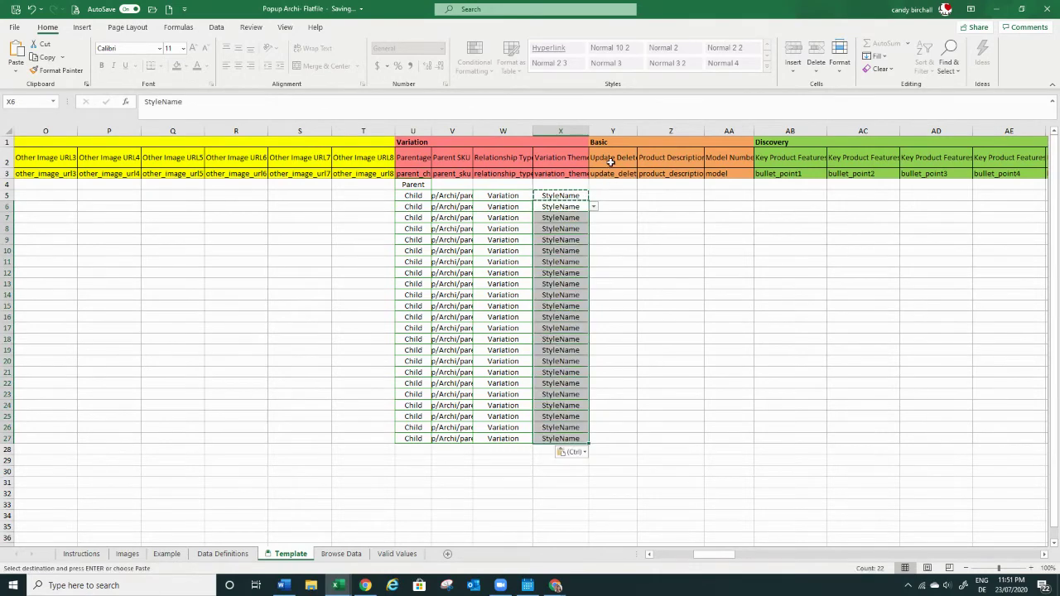
Step: Set the Update Delete value in Y5 to Update and copy it across rows 4 to 27, including the parent row
{"action": "left_click", "coordinate": [621, 196]}
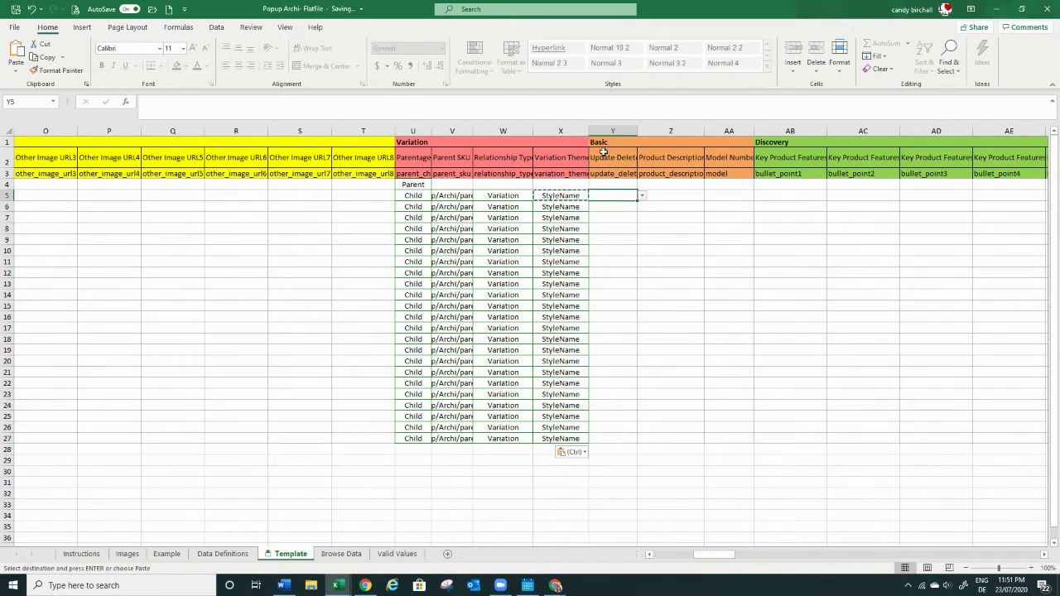
{"action": "left_click", "coordinate": [643, 196]}
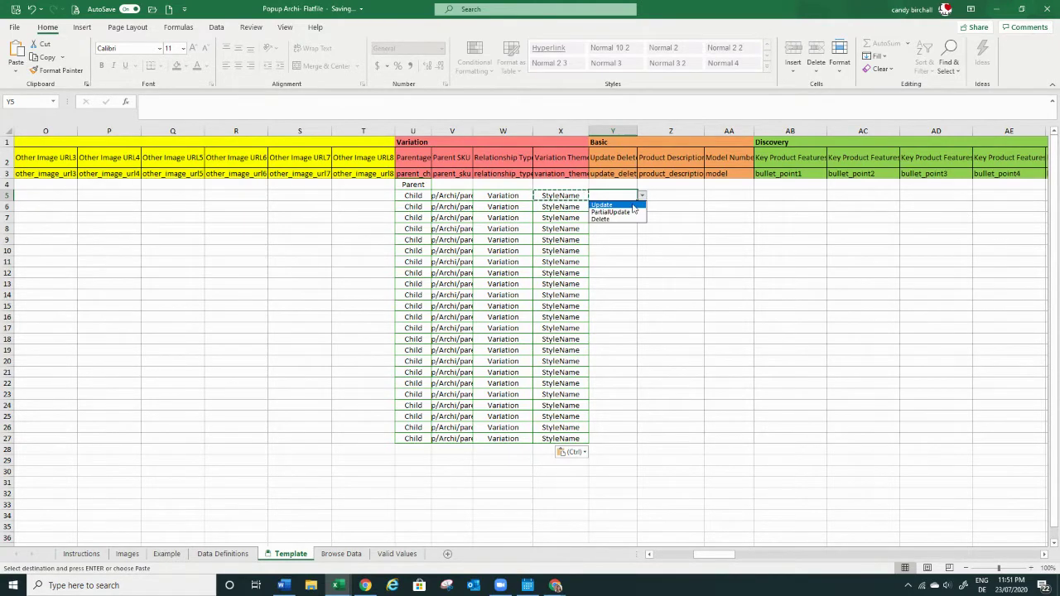
{"action": "left_click", "coordinate": [634, 205]}
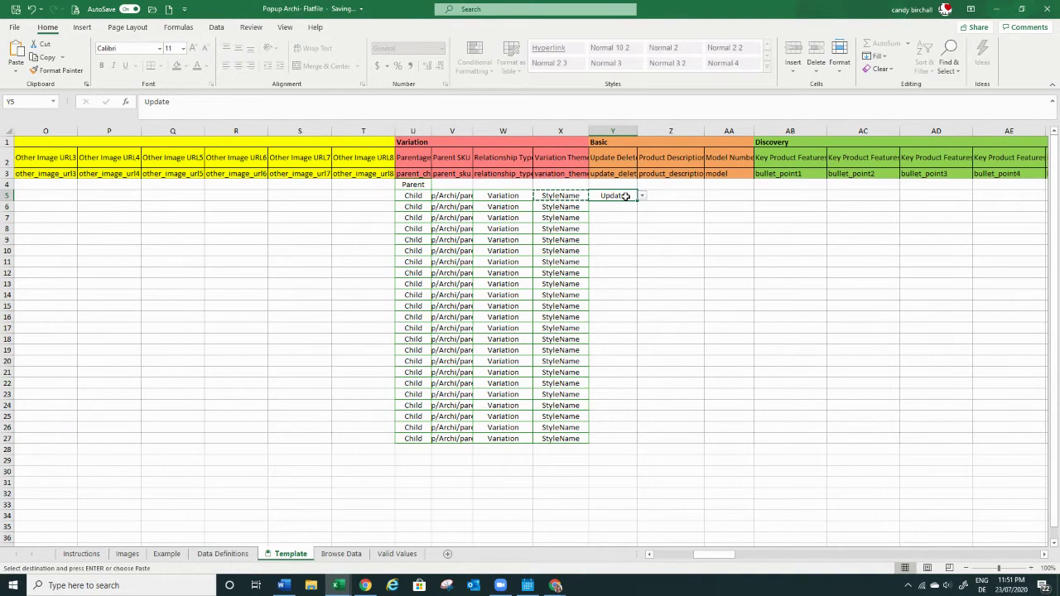
{"action": "left_click_drag", "start_coordinate": [625, 202], "coordinate": [622, 416]}
{"action": "left_click_drag", "start_coordinate": [611, 183], "coordinate": [630, 436]}
{"action": "type", "text": "Update Update Update Update Update Update Update Update Update Update Update Update Update Update Update Update Update Update Update Update Update Update Update Update"}
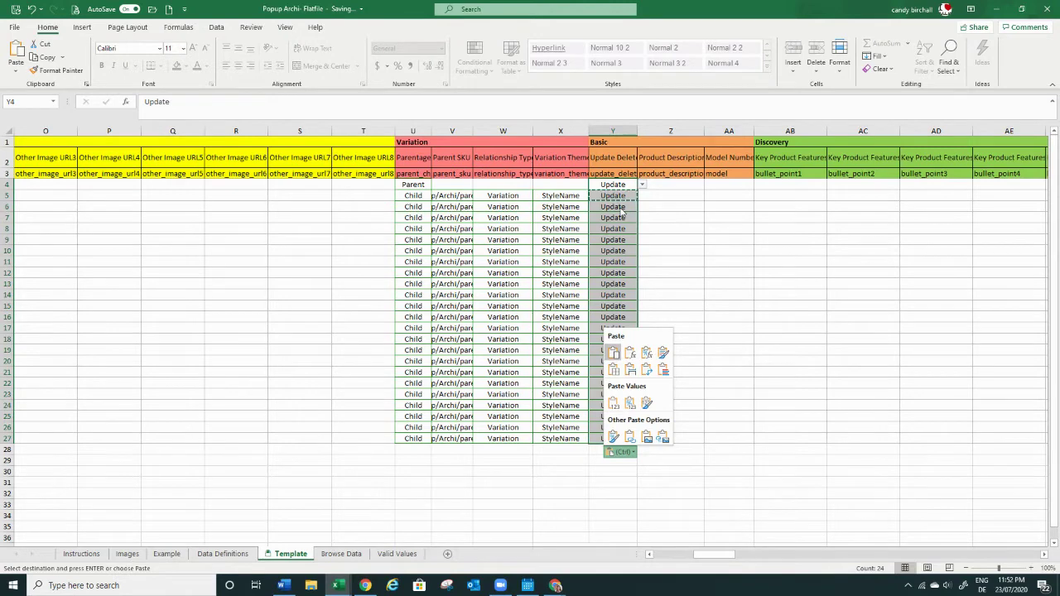
{"action": "key", "text": "Escape"}
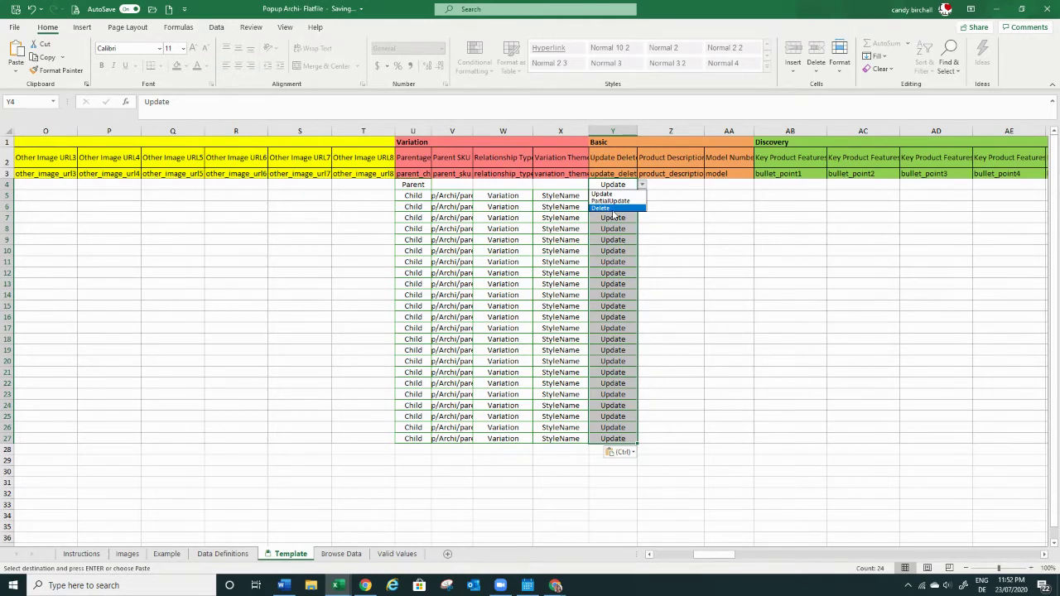
{"action": "key", "text": "Escape"}
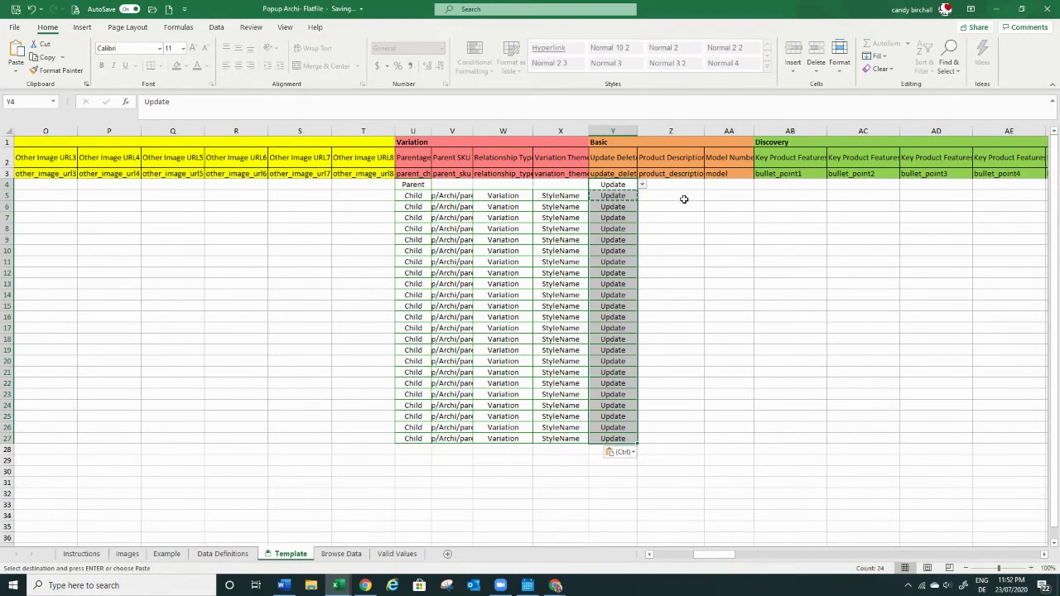
Step: Switch to the Word document of architecture cards, copy the full HTML product description, and return to Product Description cell Z5 in Excel
{"action": "left_click", "coordinate": [684, 196]}
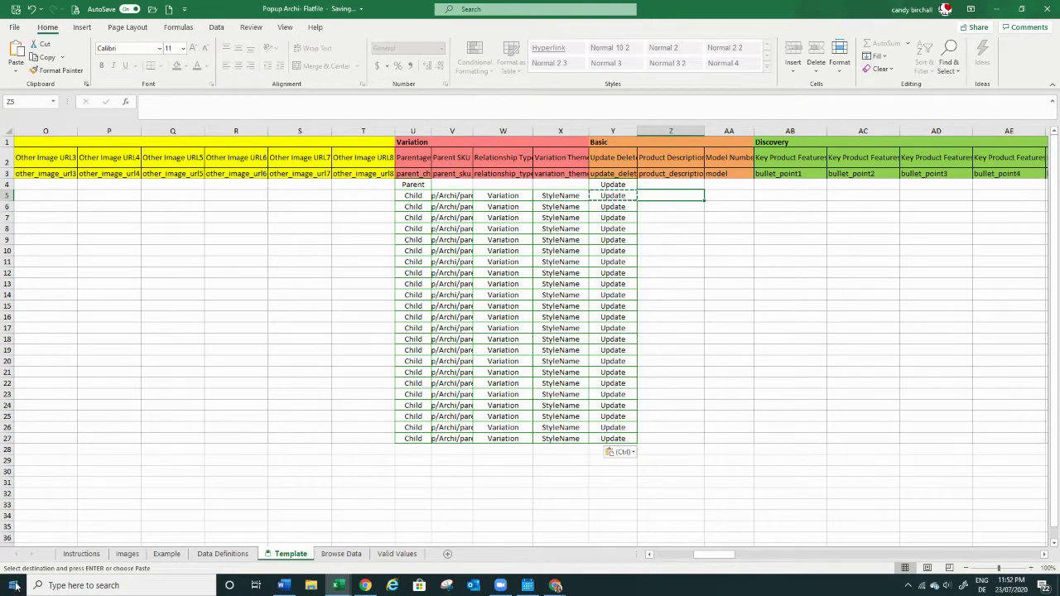
{"action": "left_click", "coordinate": [283, 585]}
{"action": "scroll", "coordinate": [672, 405], "scroll_direction": "down", "scroll_amount": 15}
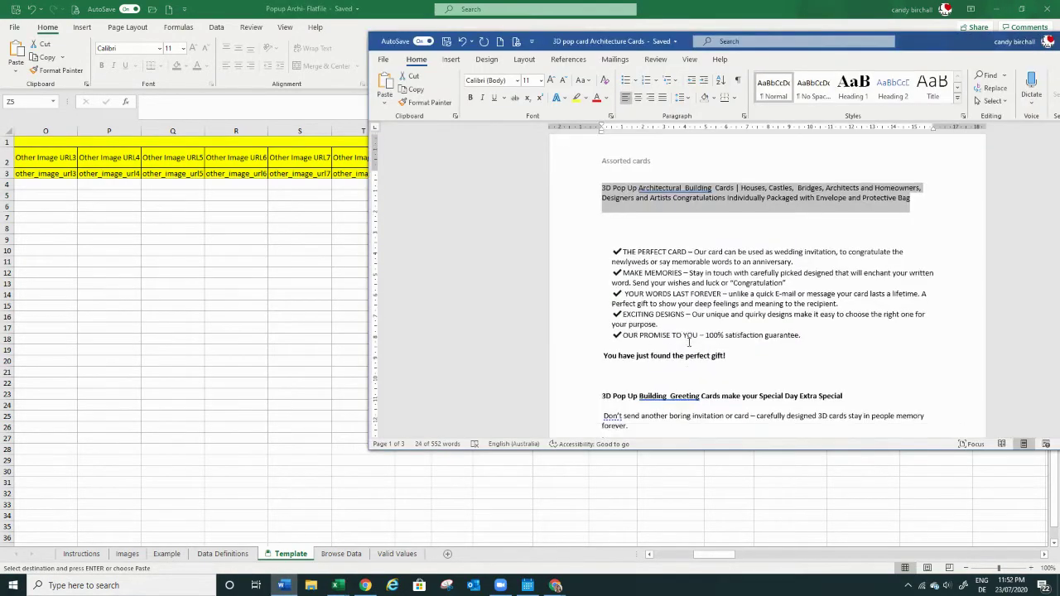
{"action": "scroll", "coordinate": [677, 394], "scroll_direction": "down", "scroll_amount": 4}
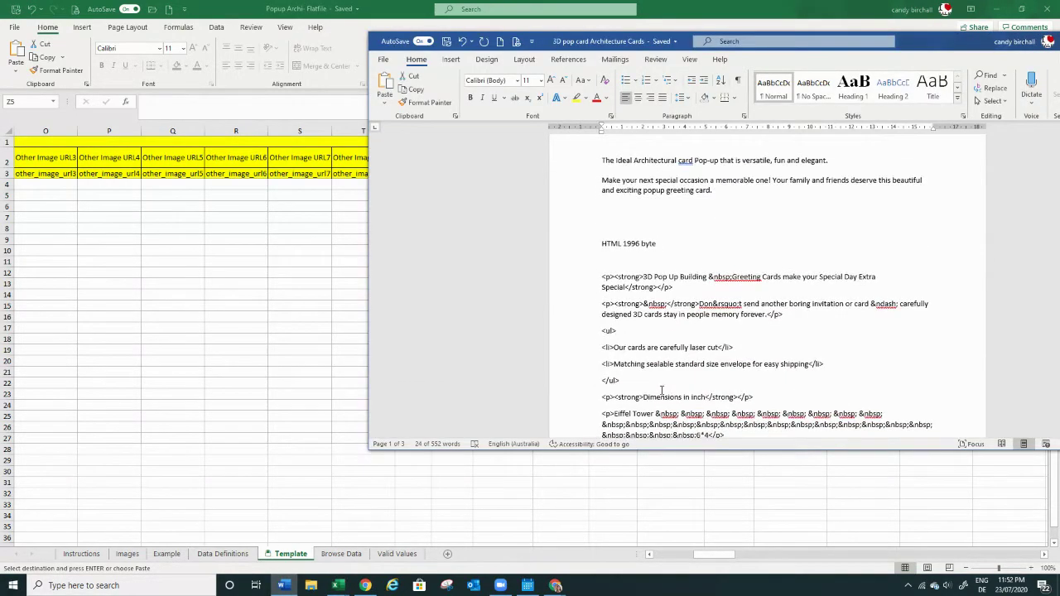
{"action": "left_click_drag", "start_coordinate": [602, 277], "coordinate": [761, 301]}
{"action": "key", "text": "ctrl+c"}
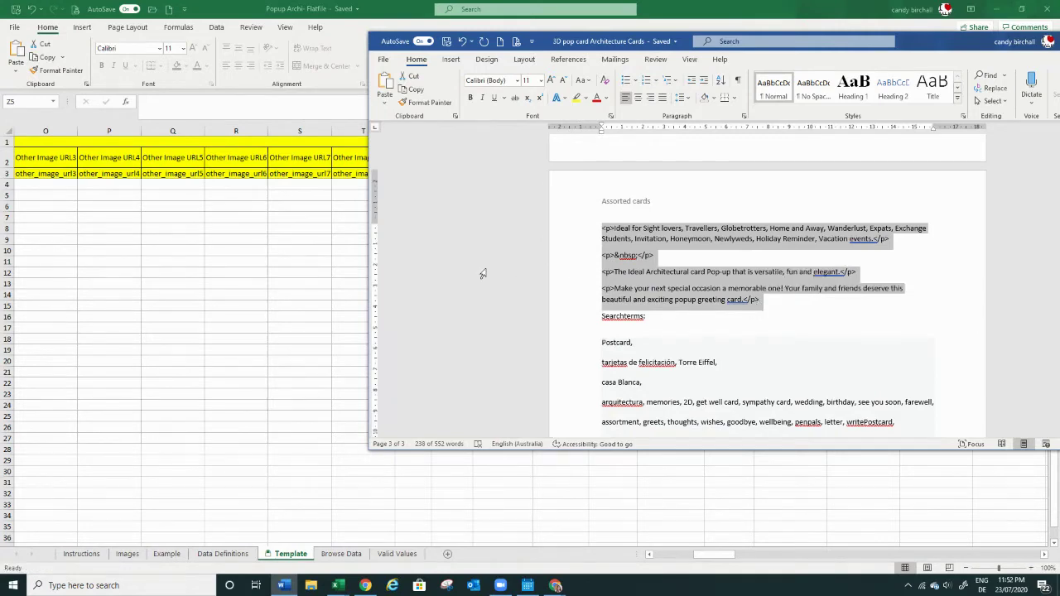
{"action": "key", "text": "alt+Tab"}
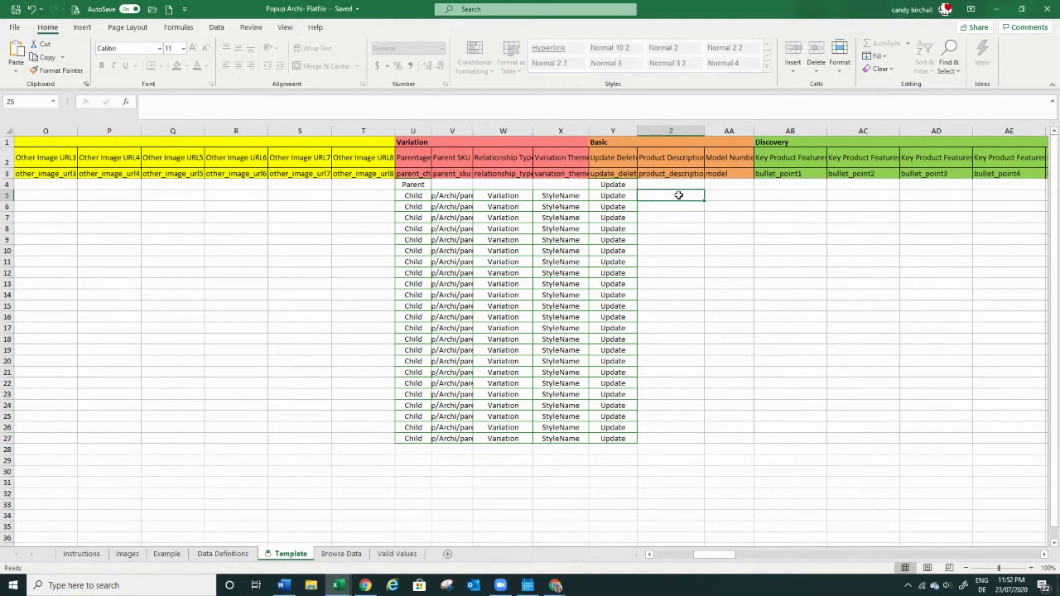
{"action": "key", "text": "ctrl+v"}
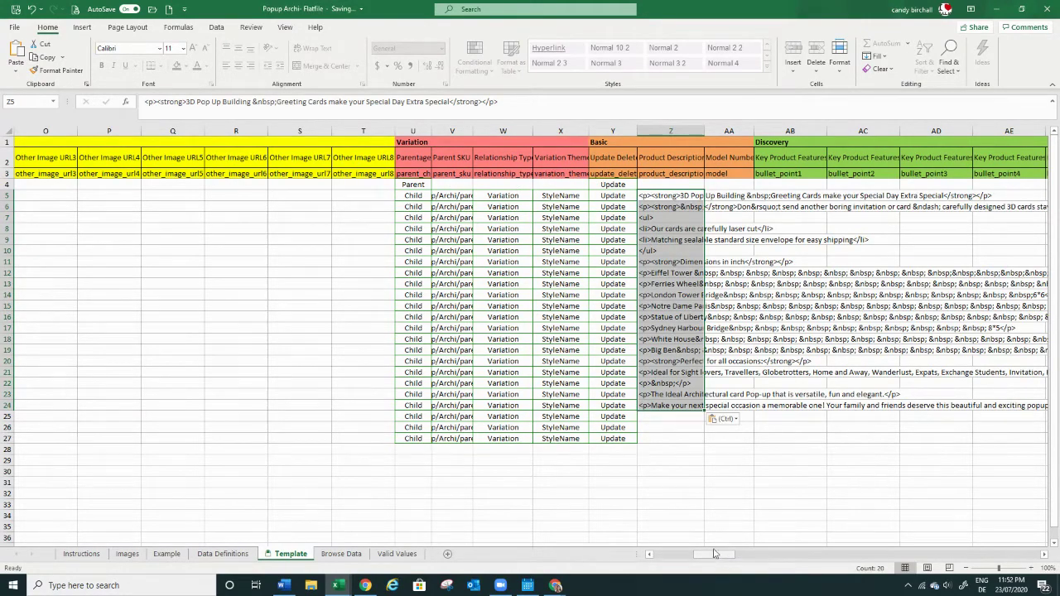
{"action": "double_click", "coordinate": [654, 196]}
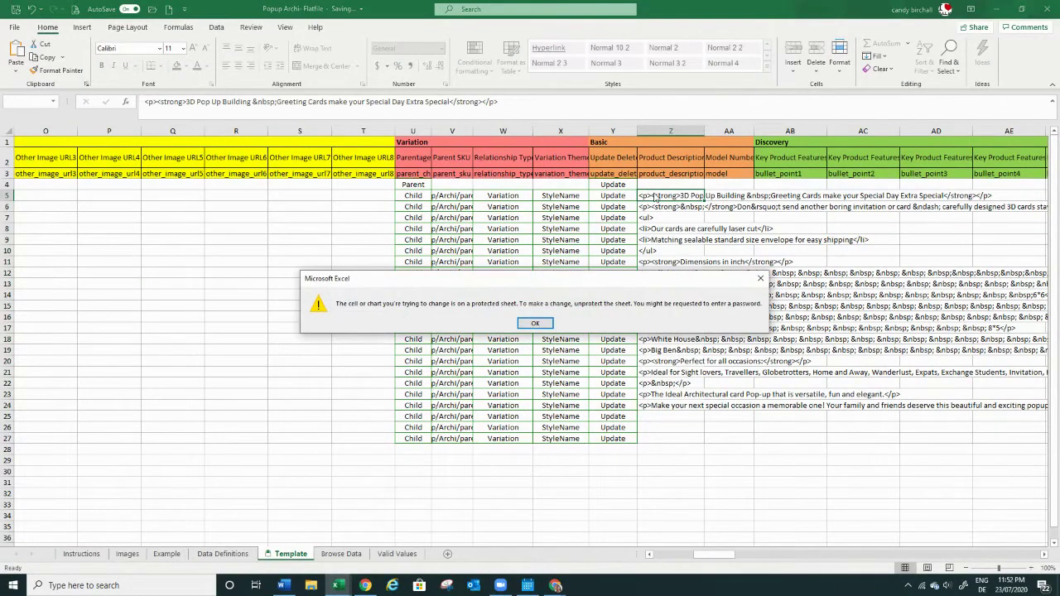
{"action": "left_click", "coordinate": [537, 324]}
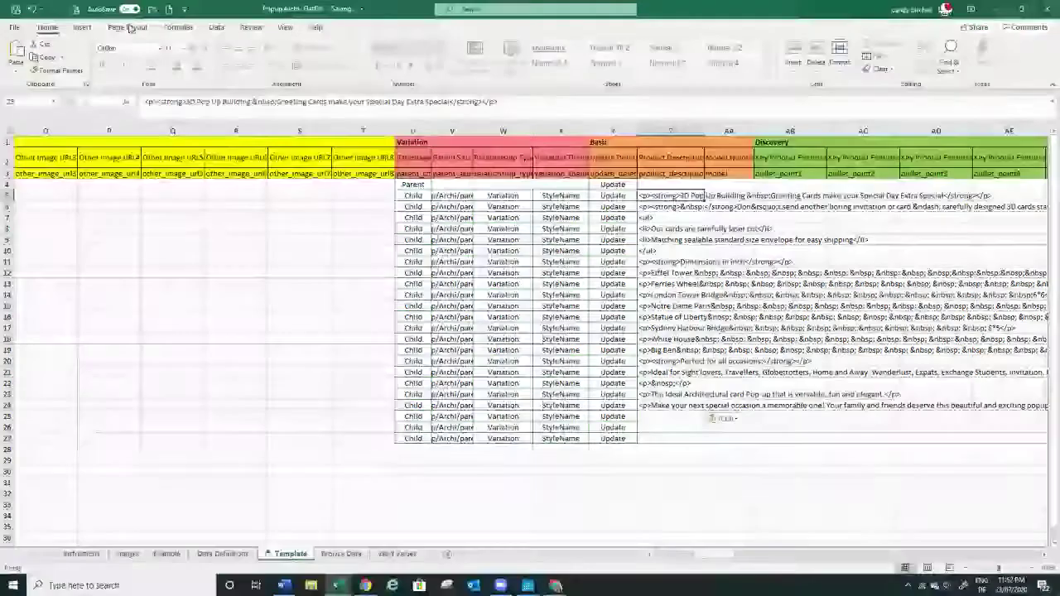
{"action": "left_click", "coordinate": [31, 10]}
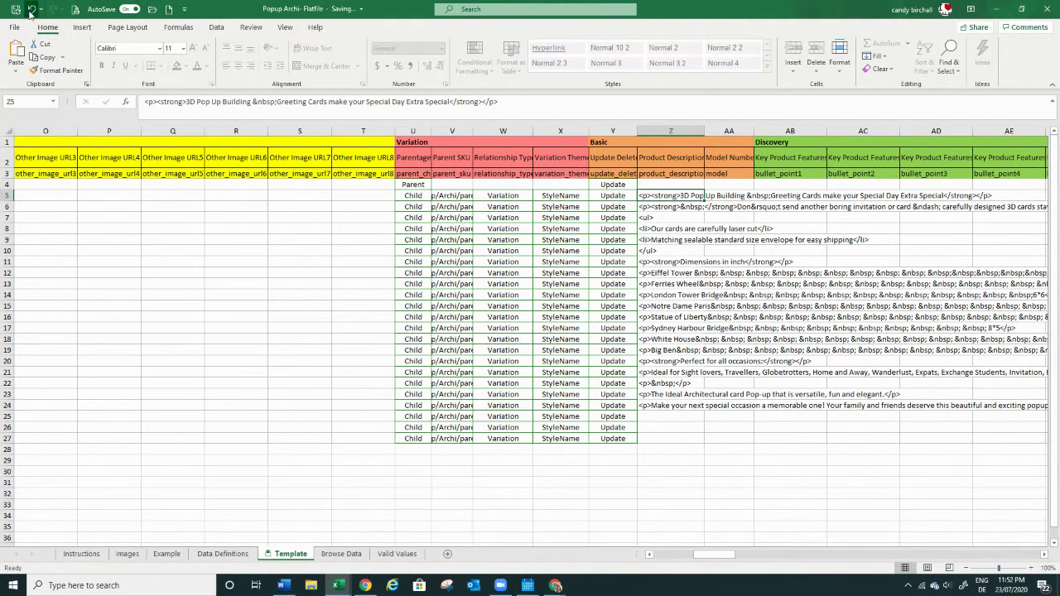
Step: Paste the entire HTML product description as the content of the single Product Description cell Z5
{"action": "left_click", "coordinate": [172, 101]}
{"action": "key", "text": "ctrl+v"}
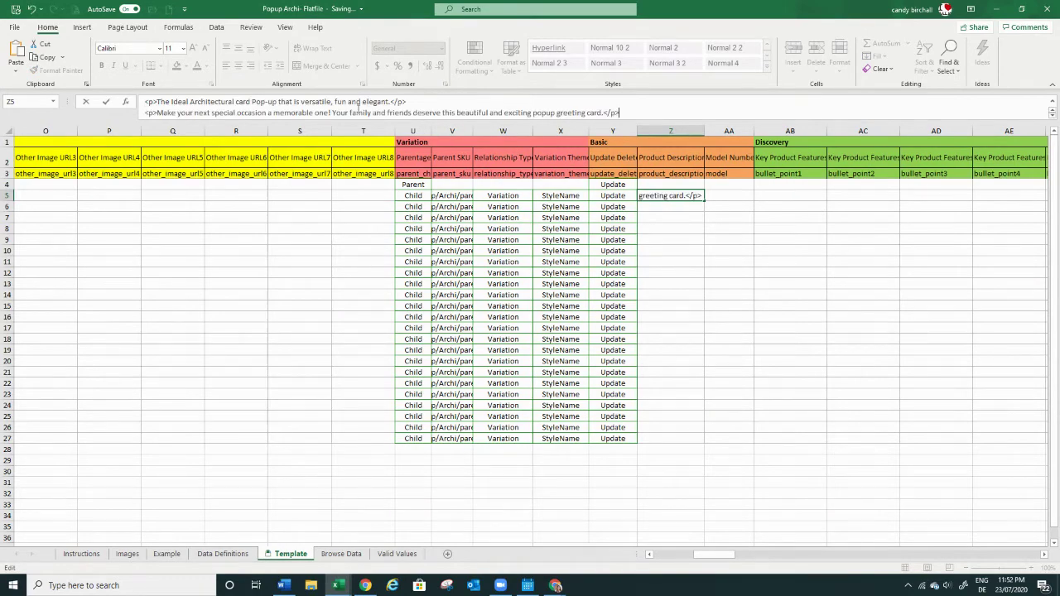
{"action": "left_click", "coordinate": [791, 254]}
{"action": "left_click", "coordinate": [663, 196]}
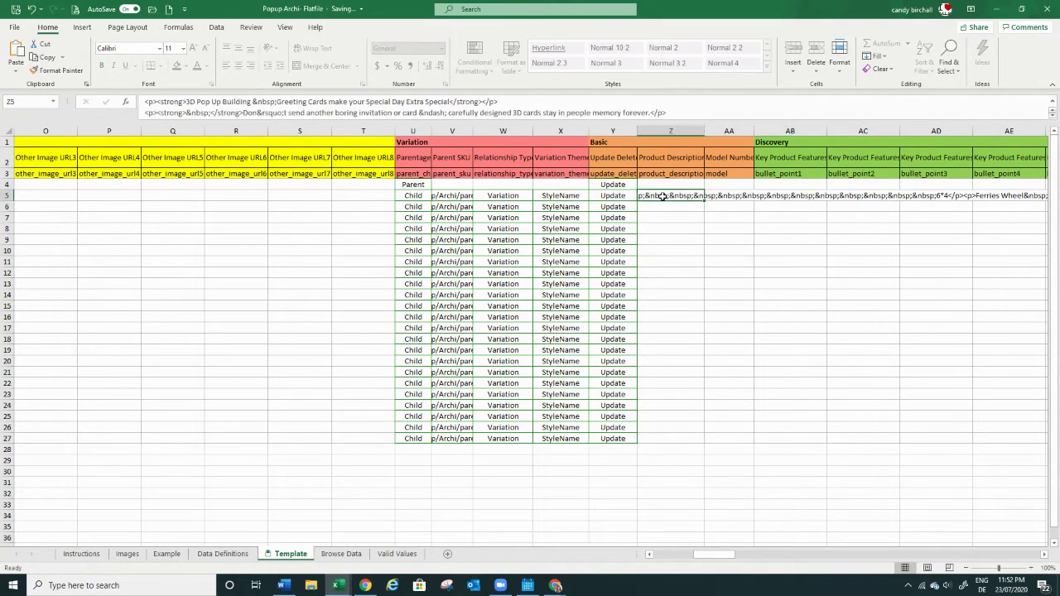
Step: Copy the HTML product description in Z5 down to the remaining child rows, Z6 through Z27
{"action": "key", "text": "ctrl+c"}
{"action": "left_click_drag", "start_coordinate": [674, 207], "coordinate": [678, 436]}
{"action": "key", "text": "ctrl+v"}
{"action": "left_click", "coordinate": [787, 450]}
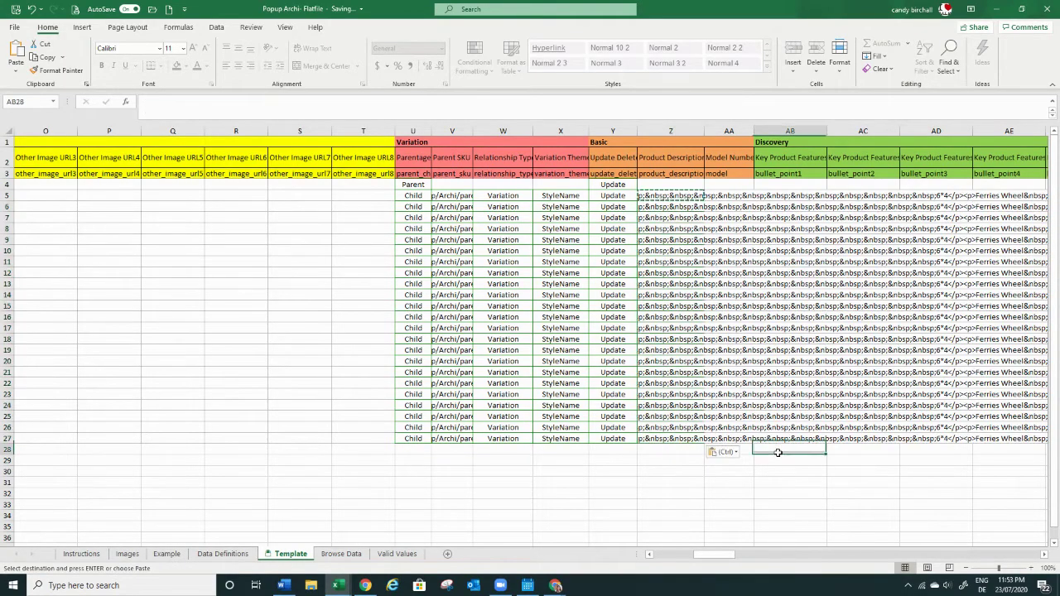
Step: Review the Template columns from Product Type through the Discovery section and select Style Name cell AW5
{"action": "left_click_drag", "start_coordinate": [706, 555], "coordinate": [620, 505]}
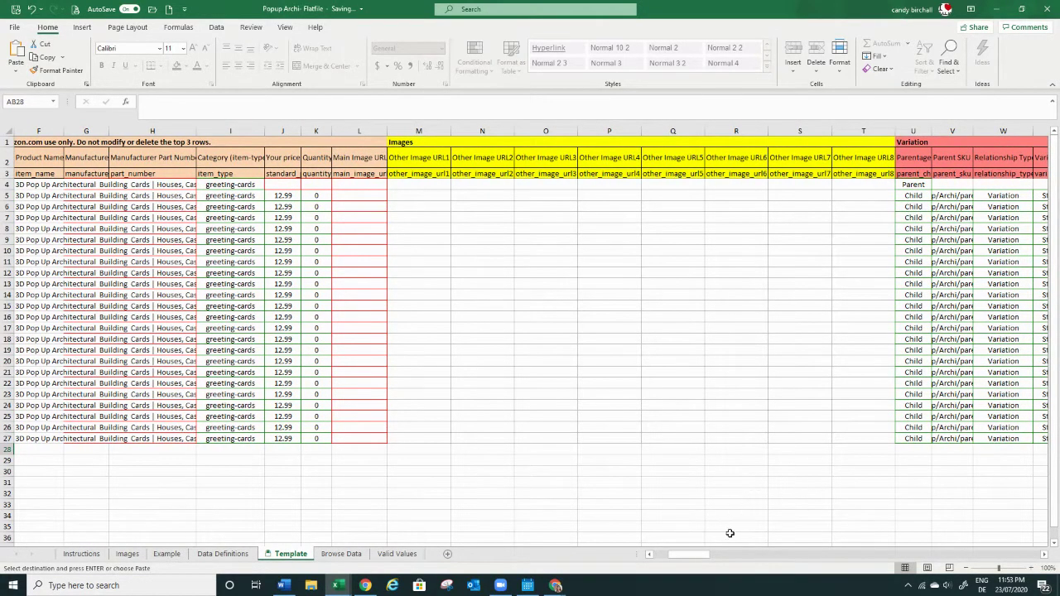
{"action": "left_click_drag", "start_coordinate": [706, 558], "coordinate": [691, 560]}
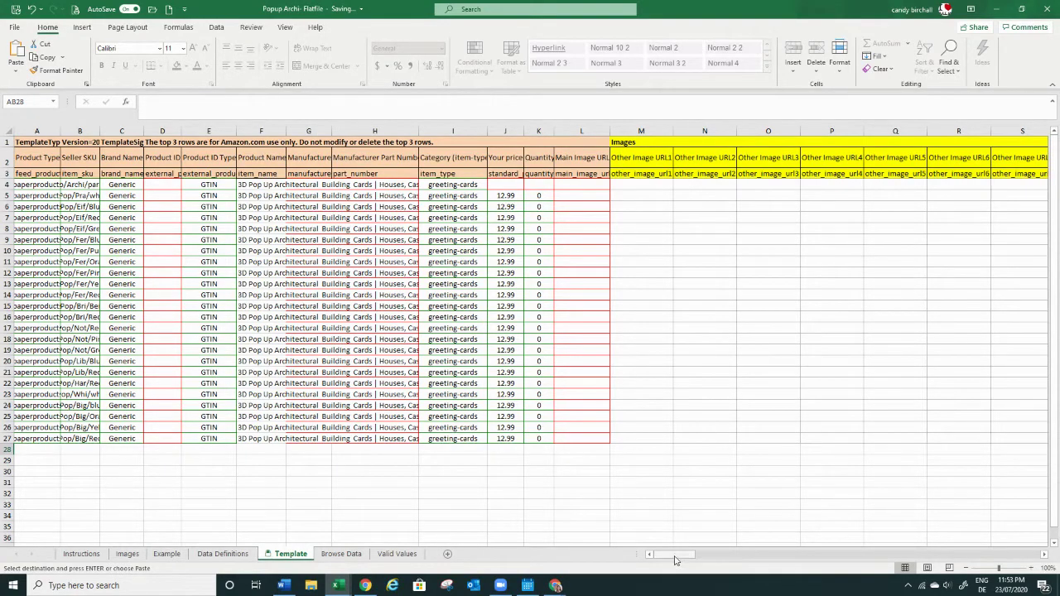
{"action": "left_click_drag", "start_coordinate": [674, 559], "coordinate": [725, 555]}
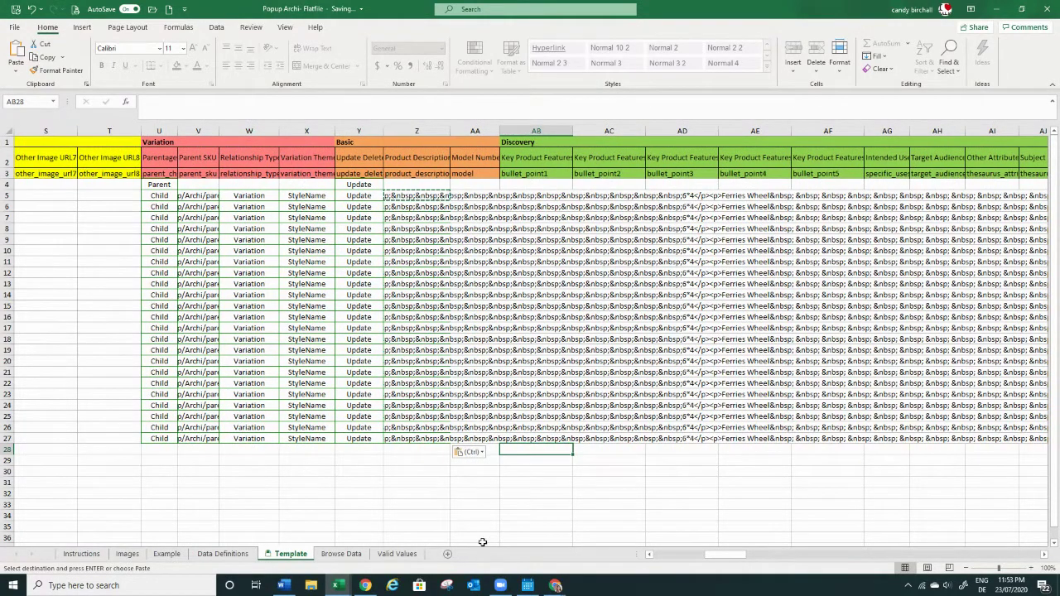
{"action": "left_click_drag", "start_coordinate": [731, 560], "coordinate": [764, 548]}
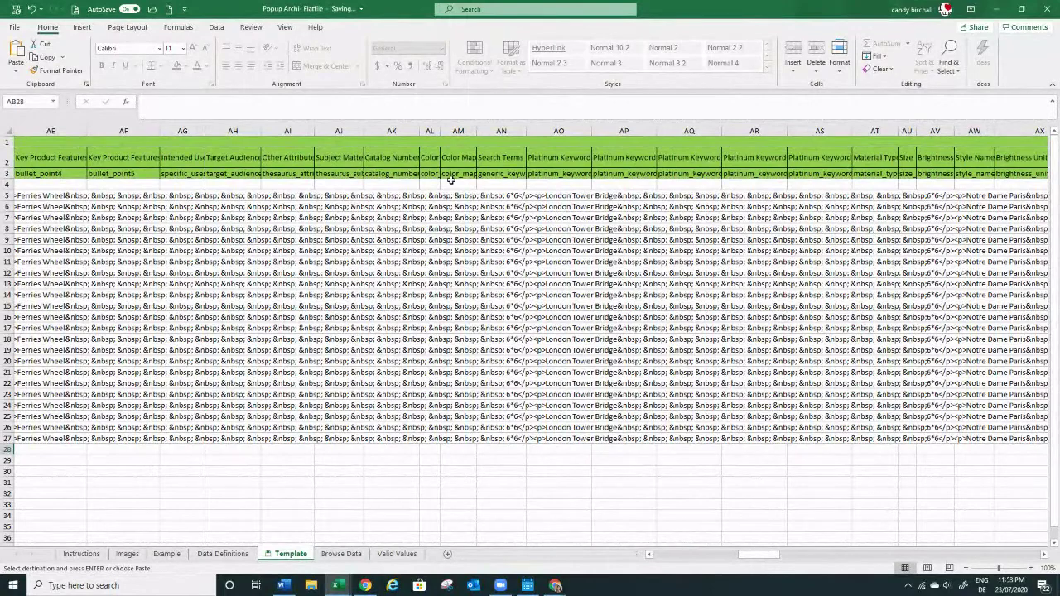
{"action": "left_click", "coordinate": [985, 195]}
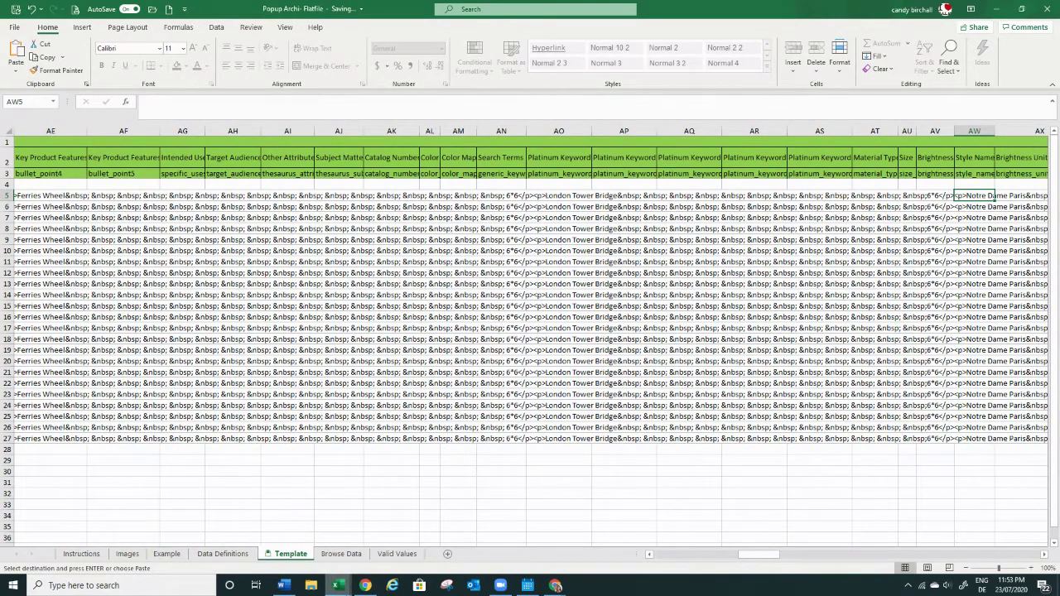
Step: Try to bring the building names and colours in B3:C25 of the zohoinventory-generated-sku workbook into Style Name cell AW5
{"action": "mouse_move", "coordinate": [346, 593]}
{"action": "left_click", "coordinate": [288, 540]}
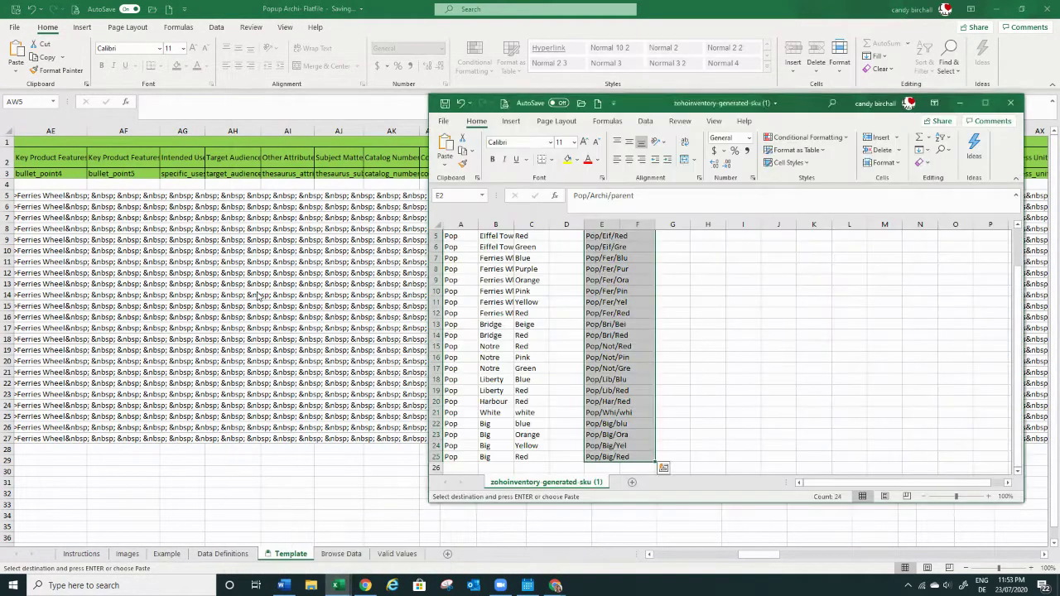
{"action": "left_click", "coordinate": [490, 237]}
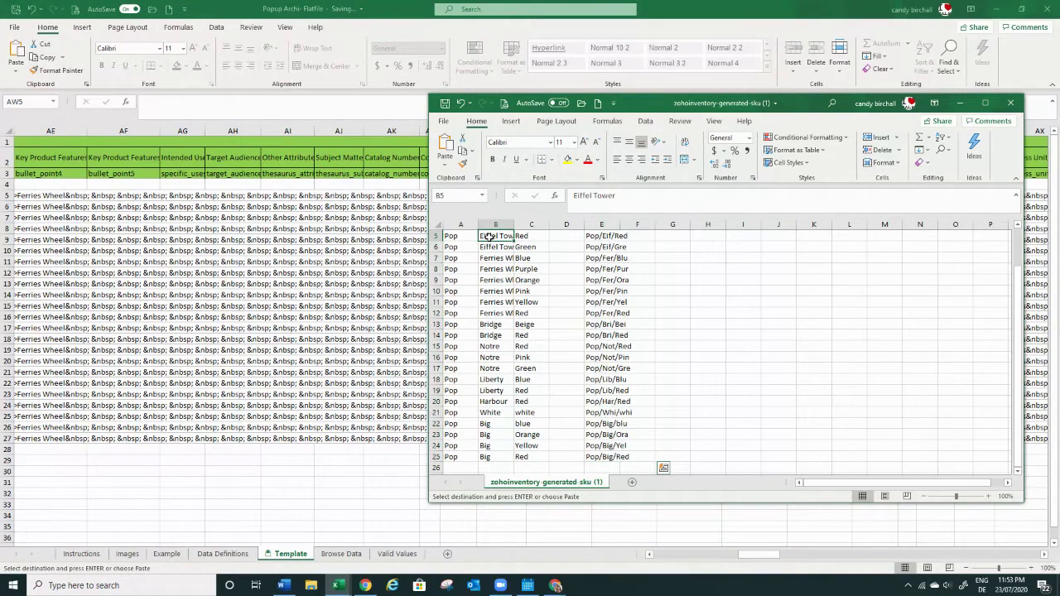
{"action": "mouse_move", "coordinate": [490, 237]}
{"action": "left_mouse_down"}
{"action": "mouse_move", "coordinate": [540, 249]}
{"action": "mouse_move", "coordinate": [542, 471]}
{"action": "mouse_move", "coordinate": [537, 436]}
{"action": "mouse_move", "coordinate": [454, 398]}
{"action": "mouse_move", "coordinate": [464, 222]}
{"action": "mouse_move", "coordinate": [455, 230]}
{"action": "mouse_move", "coordinate": [498, 249]}
{"action": "left_mouse_up"}
{"action": "left_click", "coordinate": [521, 434]}
{"action": "key", "text": "alt+Tab"}
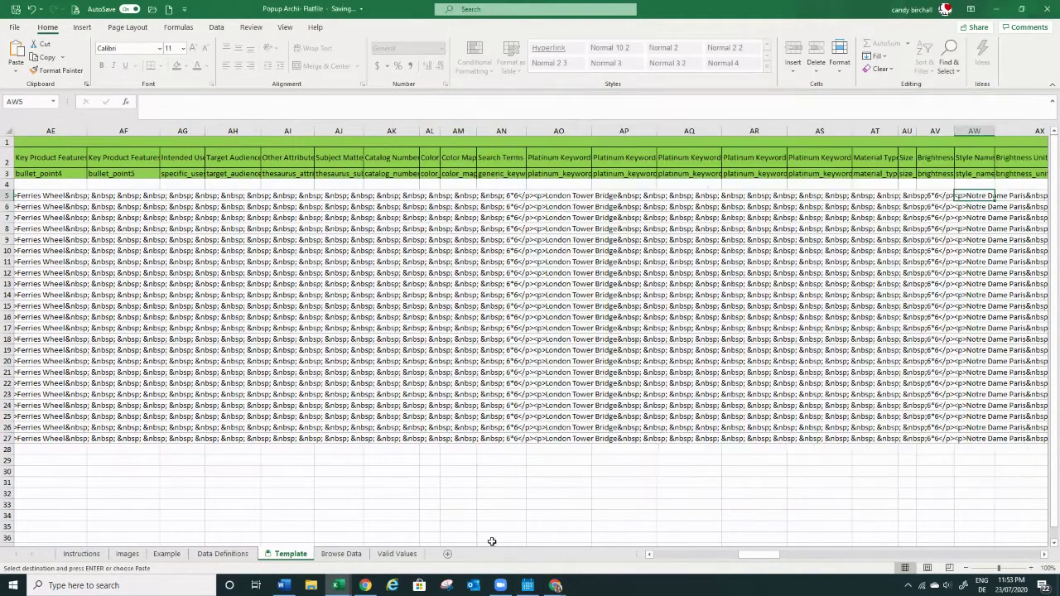
{"action": "double_click", "coordinate": [984, 195]}
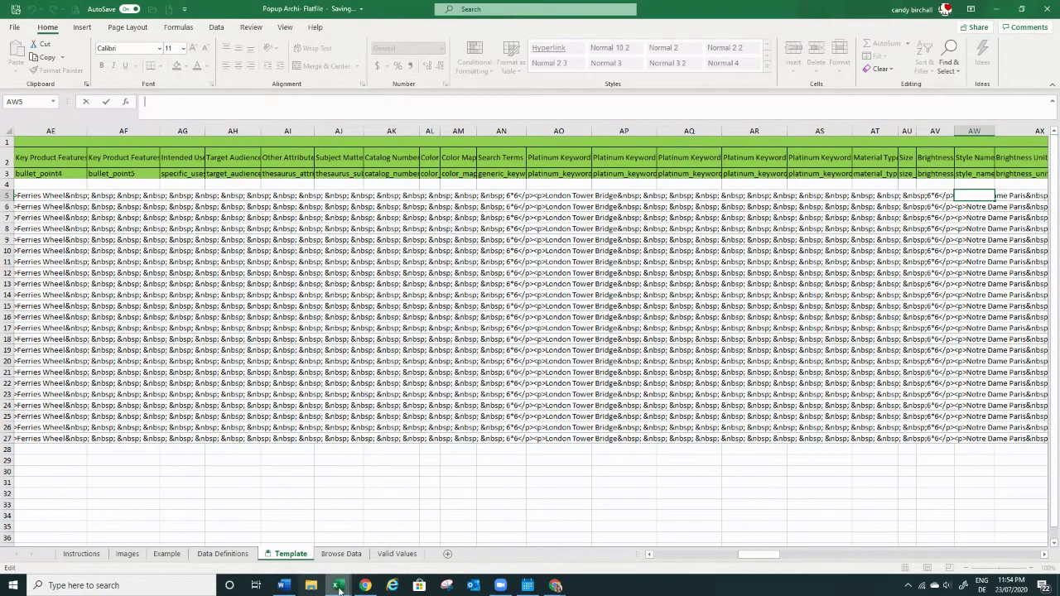
Step: Try to copy just the Prague Orloj and white cells B3:C3 from the SKU workbook into Style Name cell AW5
{"action": "mouse_move", "coordinate": [339, 589]}
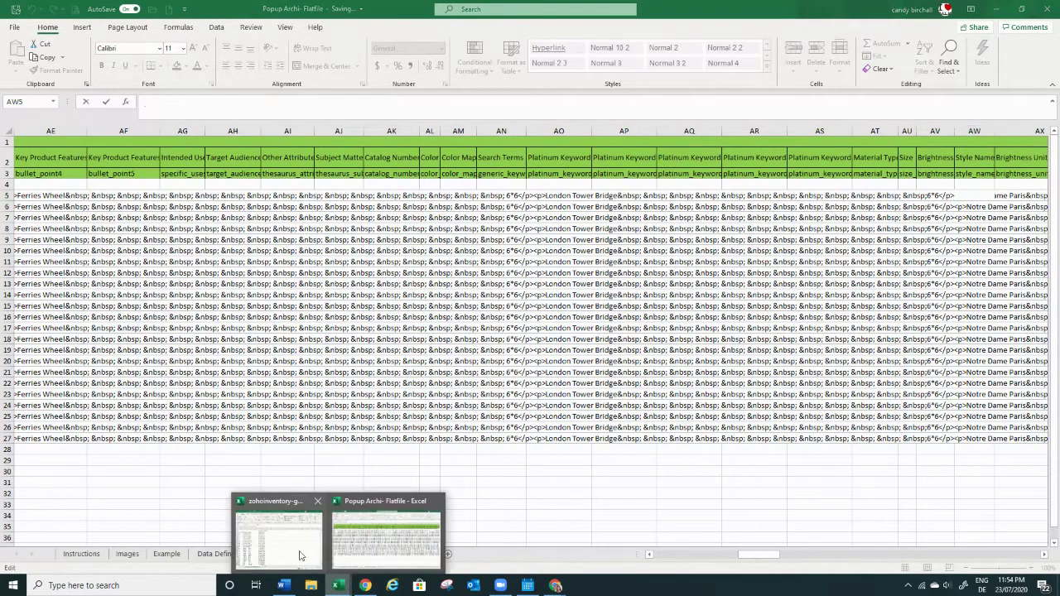
{"action": "left_click", "coordinate": [290, 543]}
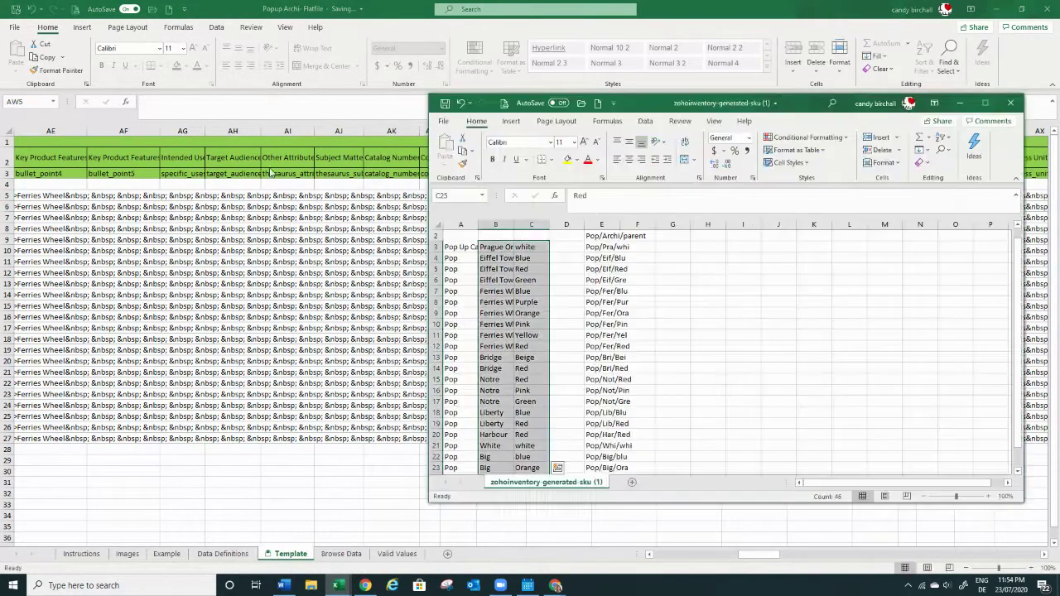
{"action": "left_click", "coordinate": [568, 289]}
{"action": "left_click_drag", "start_coordinate": [497, 247], "coordinate": [516, 247]}
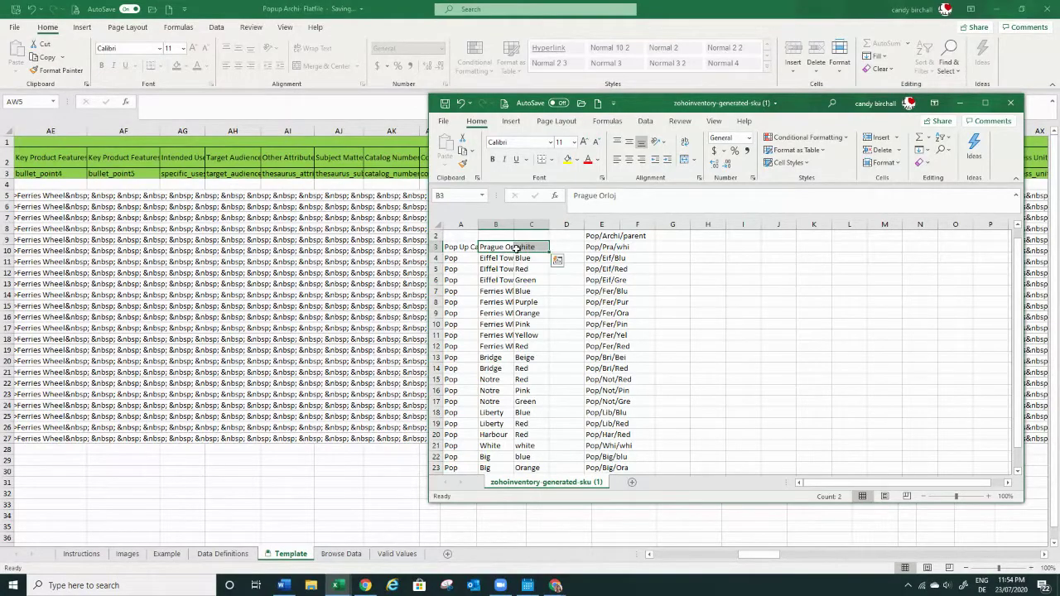
{"action": "key", "text": "ctrl+c"}
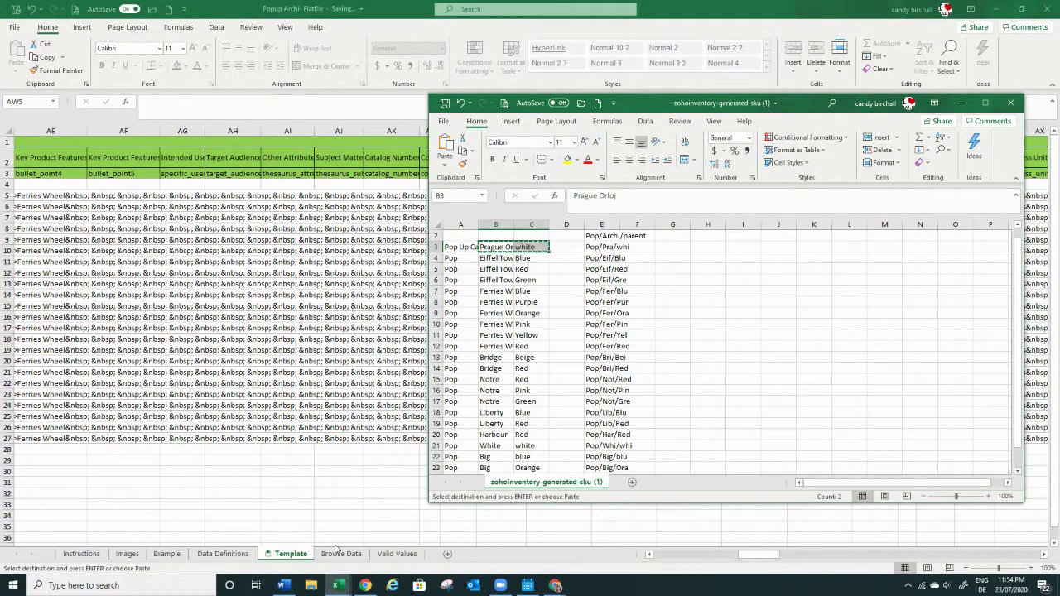
{"action": "left_click", "coordinate": [303, 561]}
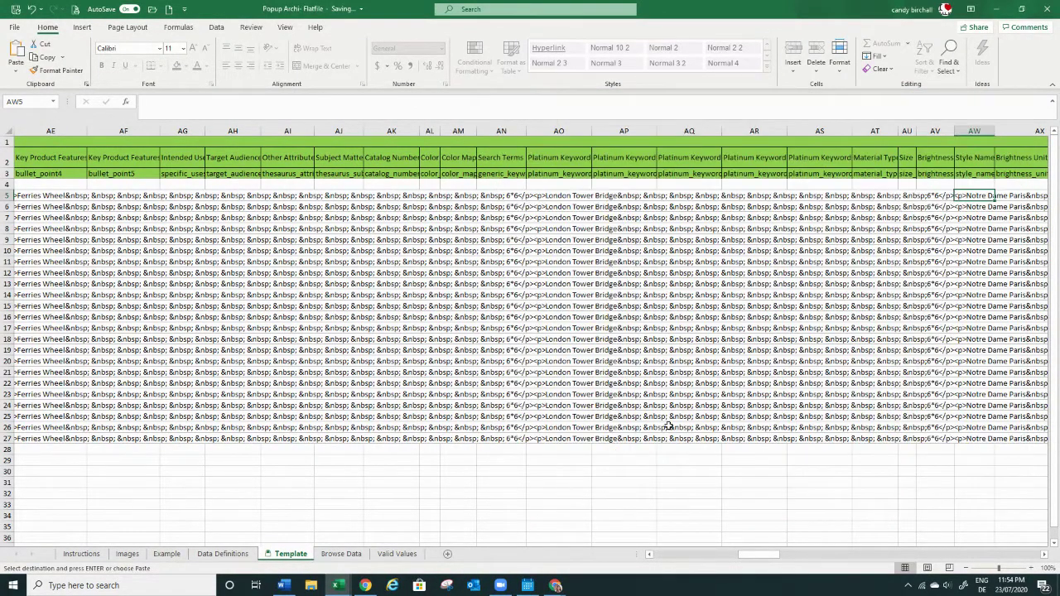
{"action": "double_click", "coordinate": [966, 195]}
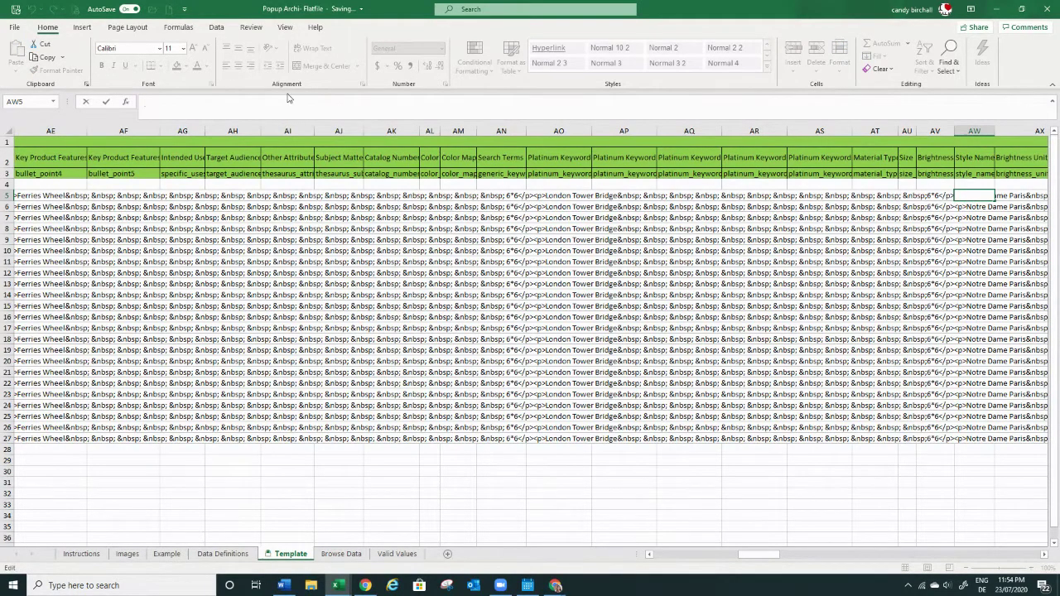
Step: Copy the building names in B3:B25 of the SKU workbook and paste them into the Style Name column, AW5:AW27, of the Template sheet
{"action": "mouse_move", "coordinate": [338, 588]}
{"action": "left_click", "coordinate": [277, 534]}
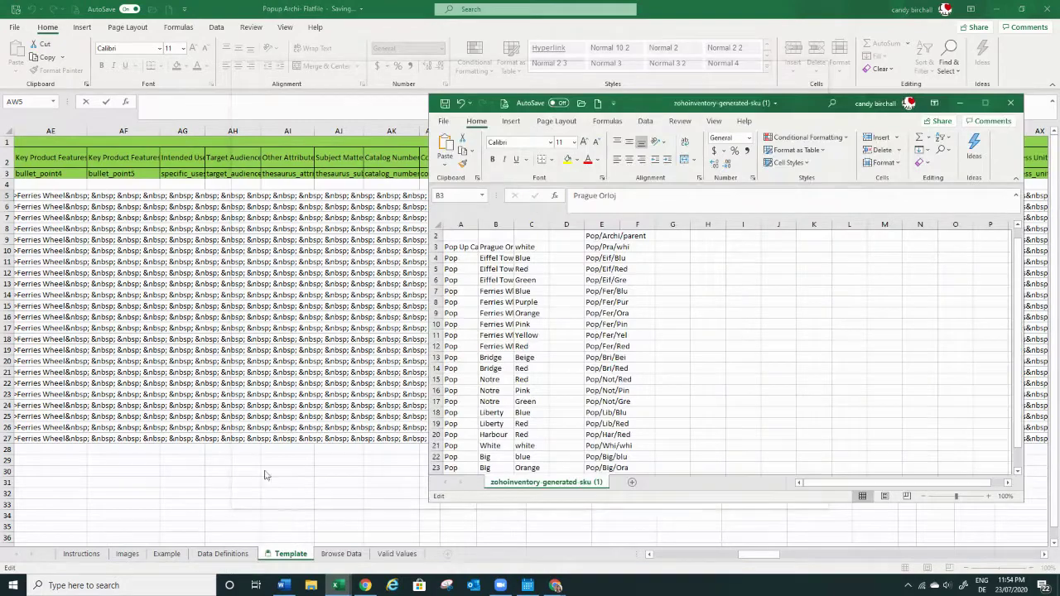
{"action": "left_click_drag", "start_coordinate": [496, 250], "coordinate": [490, 458]}
{"action": "key", "text": "ctrl+c"}
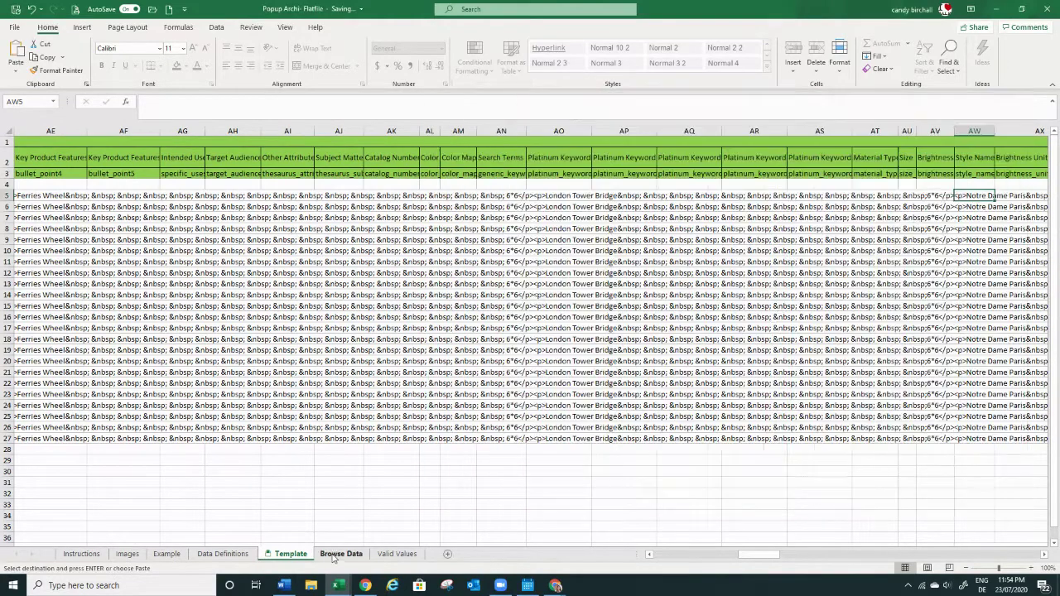
{"action": "left_click", "coordinate": [323, 547]}
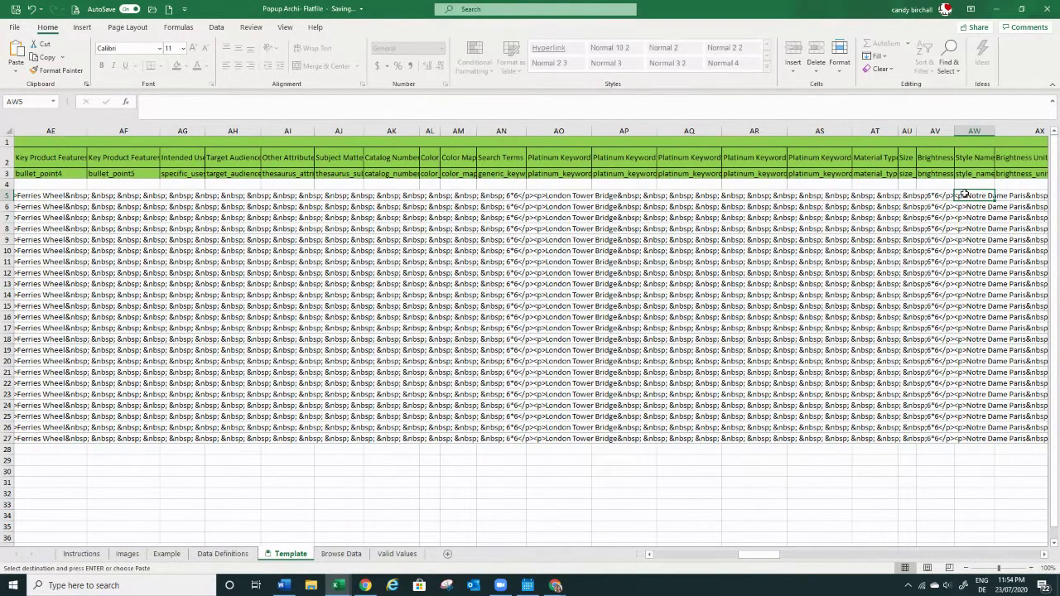
{"action": "left_click_drag", "start_coordinate": [966, 196], "coordinate": [982, 443]}
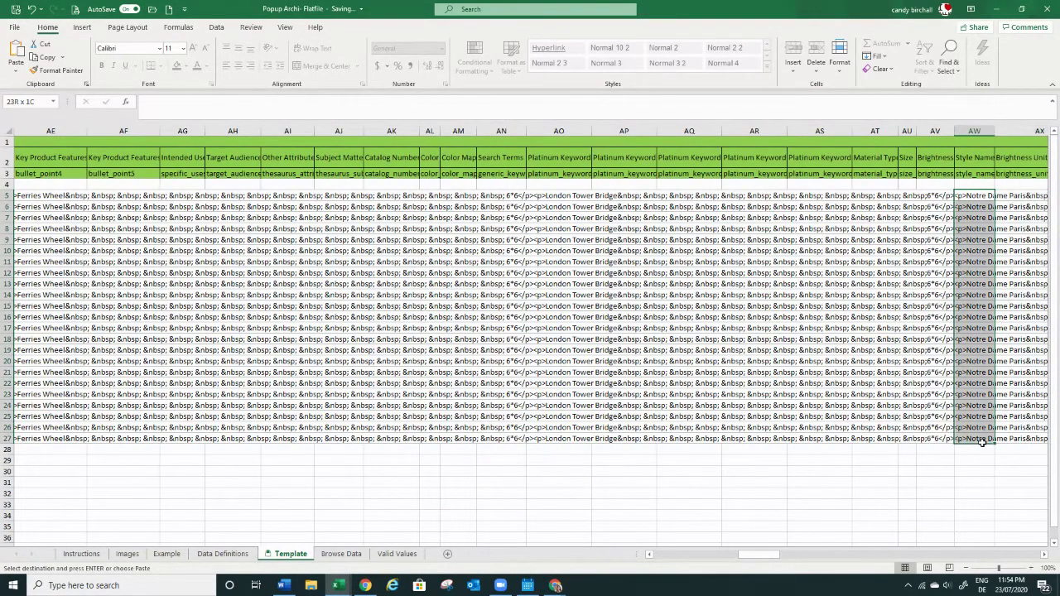
{"action": "key", "text": "ctrl+v"}
{"action": "left_click", "coordinate": [974, 460]}
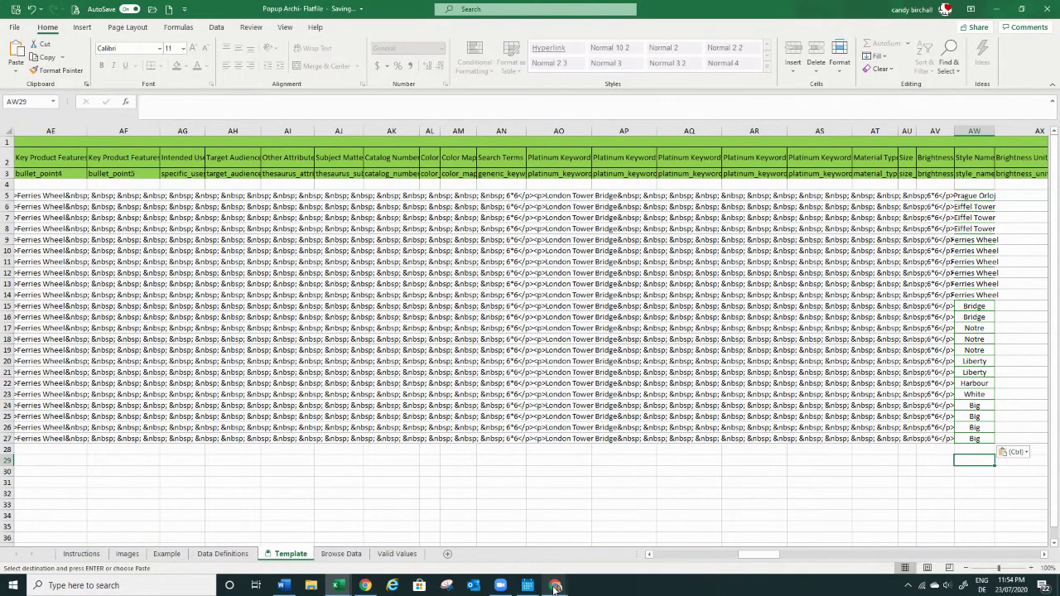
Step: Examine the Dimensions, Fulfillment, Compliance and Offer columns, and check the options for Shipping-Template in DN4 without choosing one
{"action": "mouse_move", "coordinate": [554, 588]}
{"action": "left_click_drag", "start_coordinate": [759, 554], "coordinate": [801, 557]}
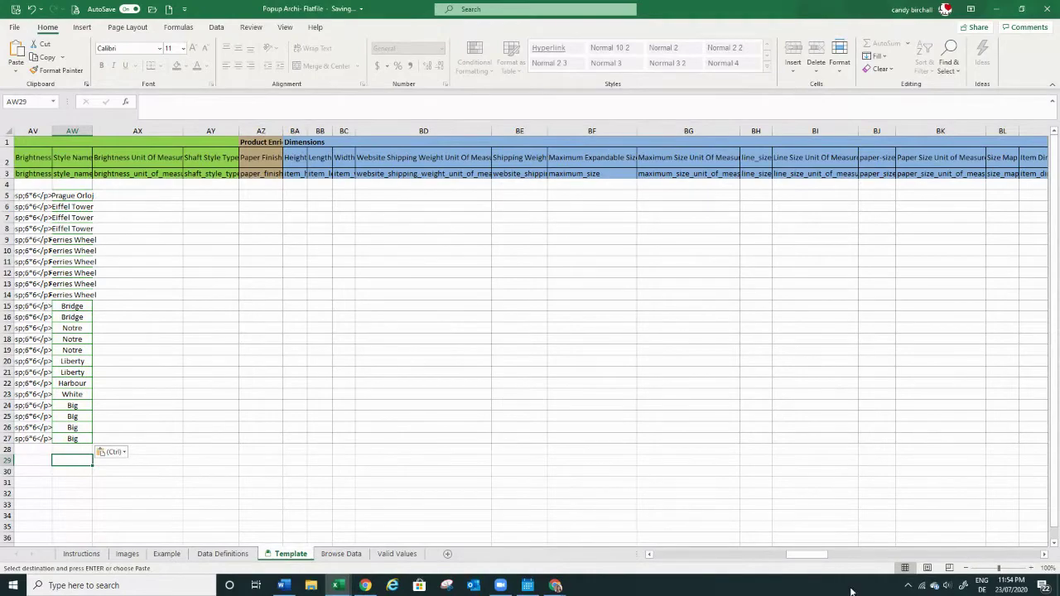
{"action": "left_click_drag", "start_coordinate": [829, 555], "coordinate": [869, 586]}
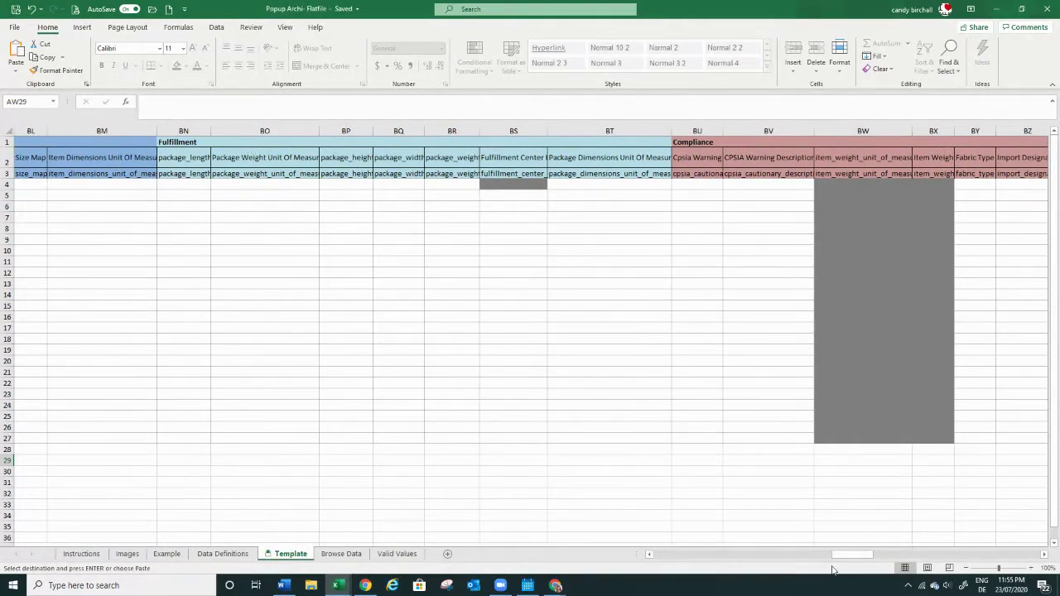
{"action": "left_click_drag", "start_coordinate": [851, 555], "coordinate": [988, 565]}
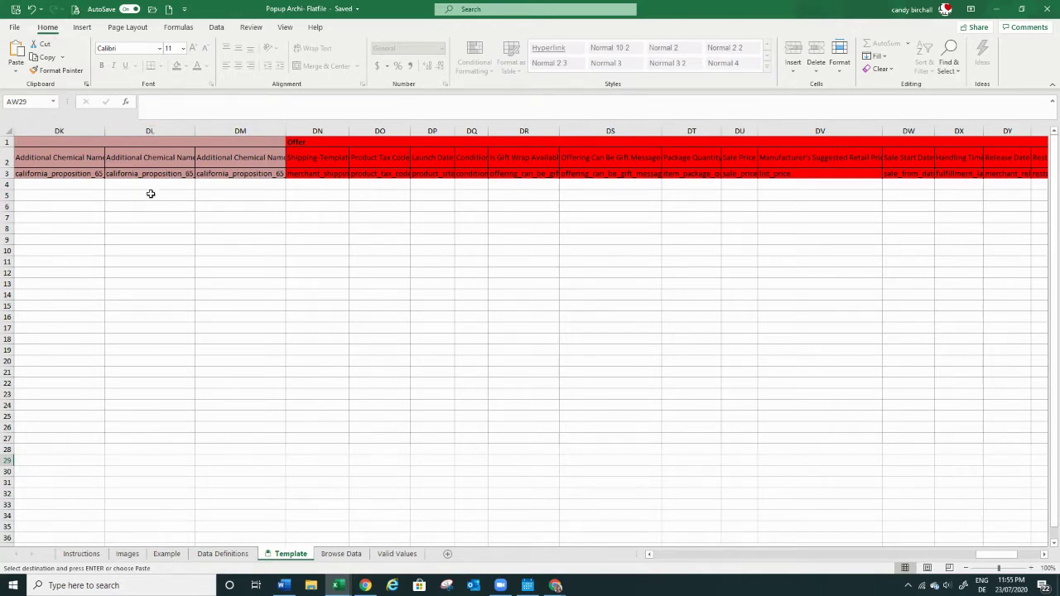
{"action": "left_click", "coordinate": [332, 189]}
{"action": "left_click", "coordinate": [354, 189]}
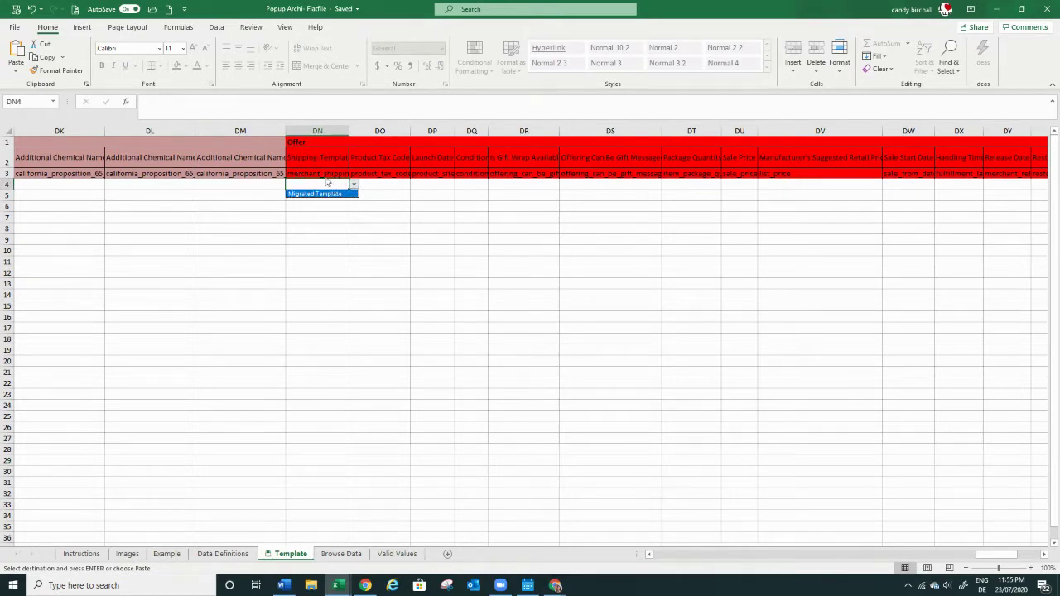
{"action": "key", "text": "Escape"}
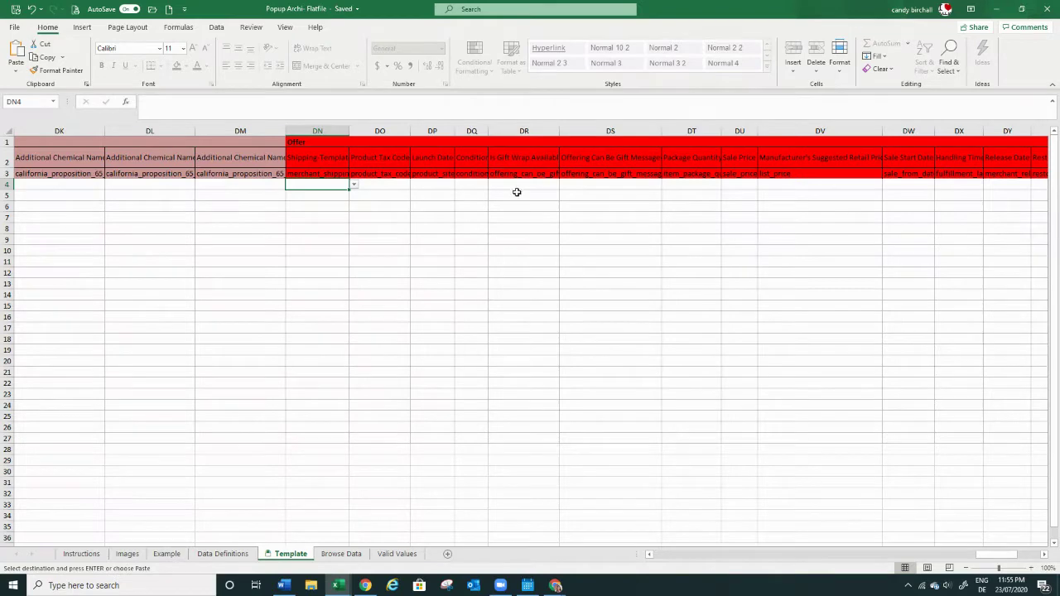
Step: Inspect the Offer section's gift wrap and Package Quantity columns on the Template sheet
{"action": "left_click", "coordinate": [543, 189]}
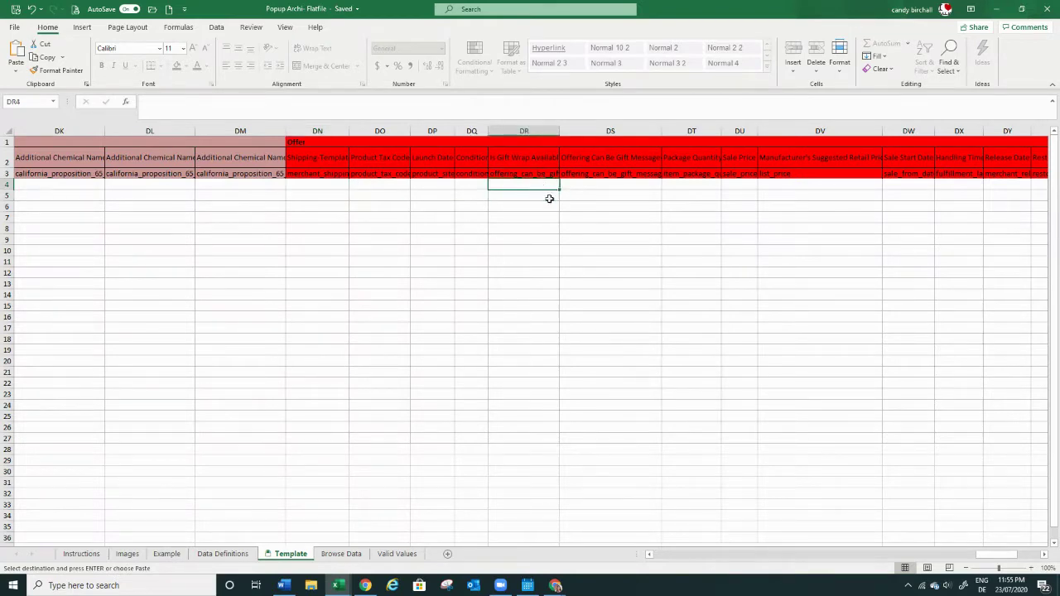
{"action": "scroll", "coordinate": [638, 217], "scroll_direction": "down", "scroll_amount": 2}
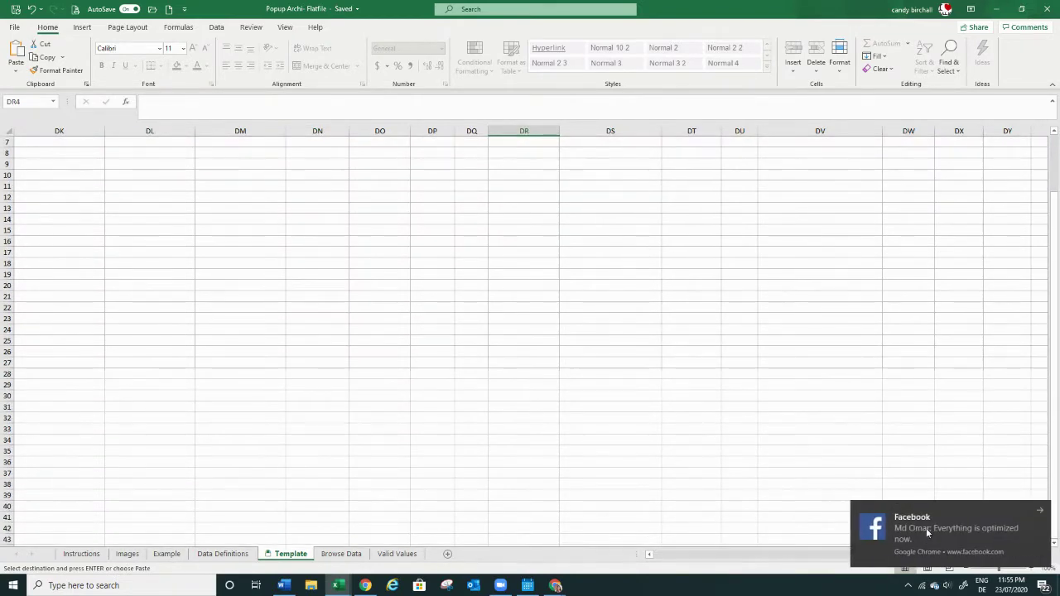
{"action": "scroll", "coordinate": [780, 244], "scroll_direction": "up", "scroll_amount": 2}
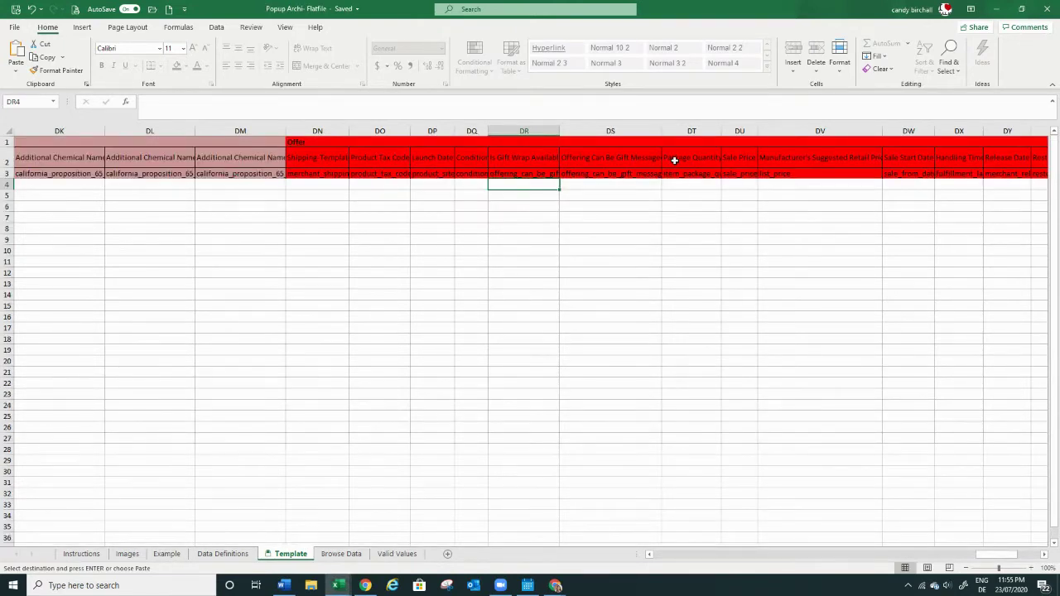
{"action": "left_click", "coordinate": [698, 194]}
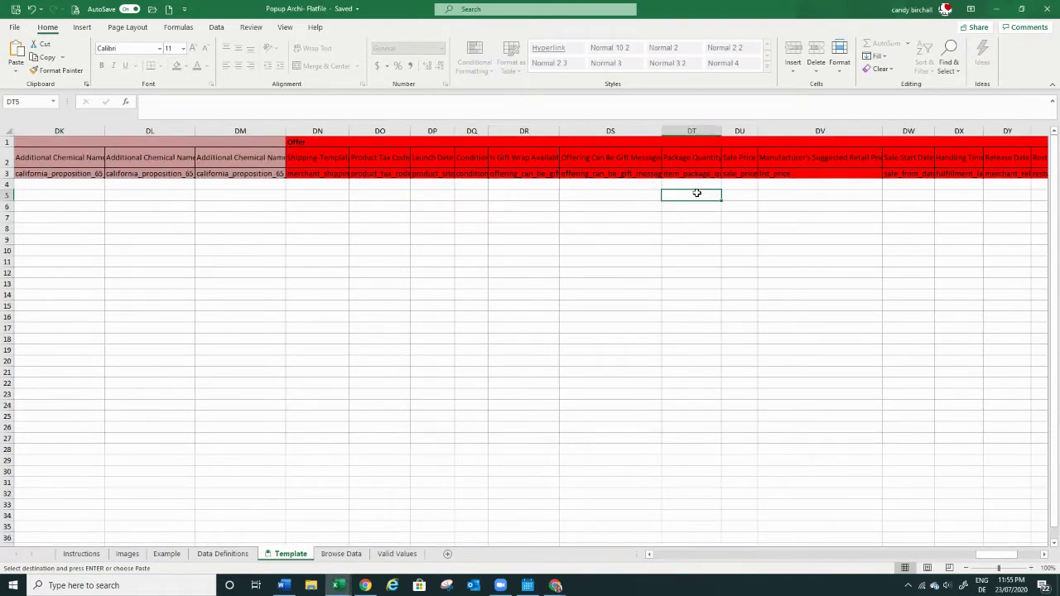
{"action": "left_click", "coordinate": [698, 189]}
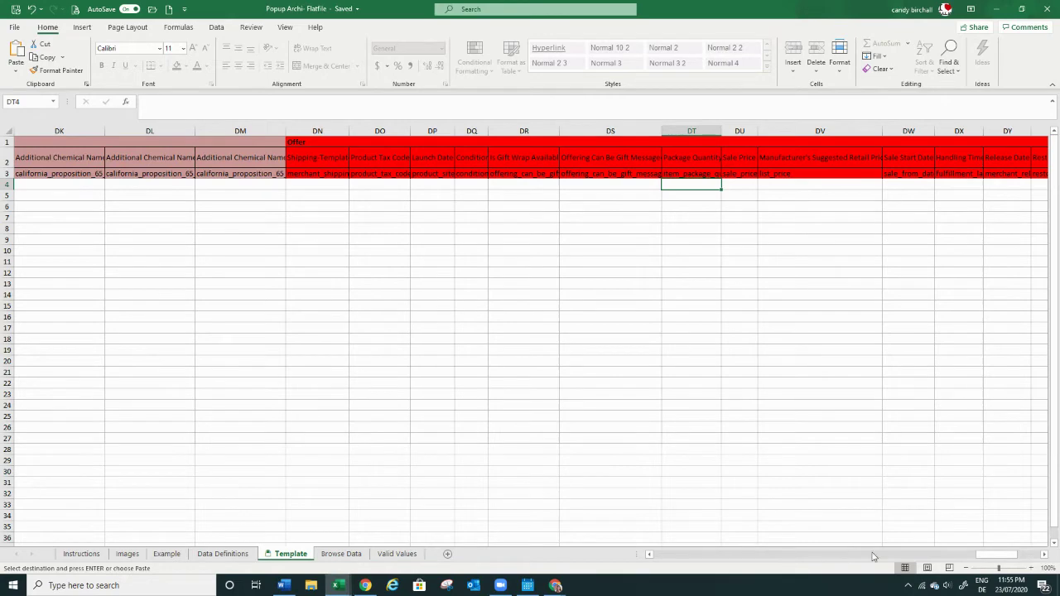
Step: Switch to the Amazon Seller Central Add Products via Upload page in Chrome and examine the Check Your File and Upload File sections
{"action": "left_click_drag", "start_coordinate": [988, 555], "coordinate": [953, 559]}
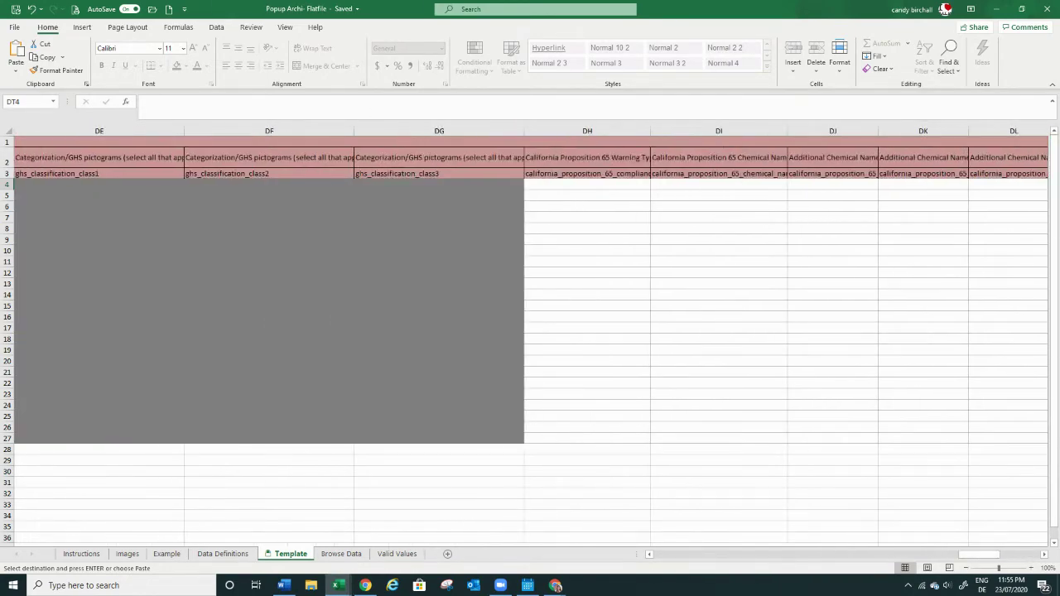
{"action": "mouse_move", "coordinate": [557, 587]}
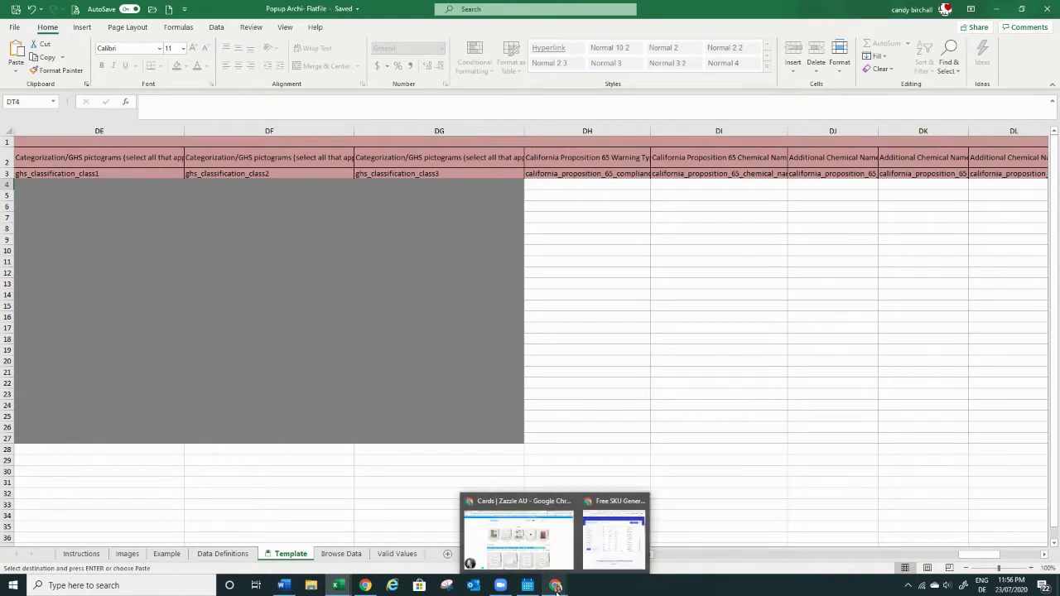
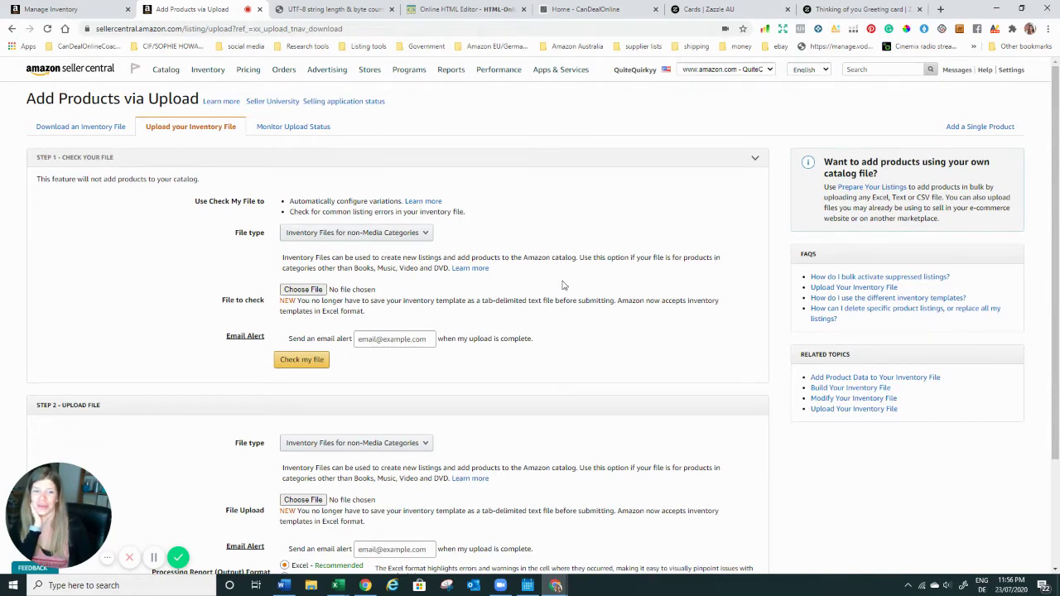
{"action": "scroll", "coordinate": [570, 289], "scroll_direction": "down", "scroll_amount": 1}
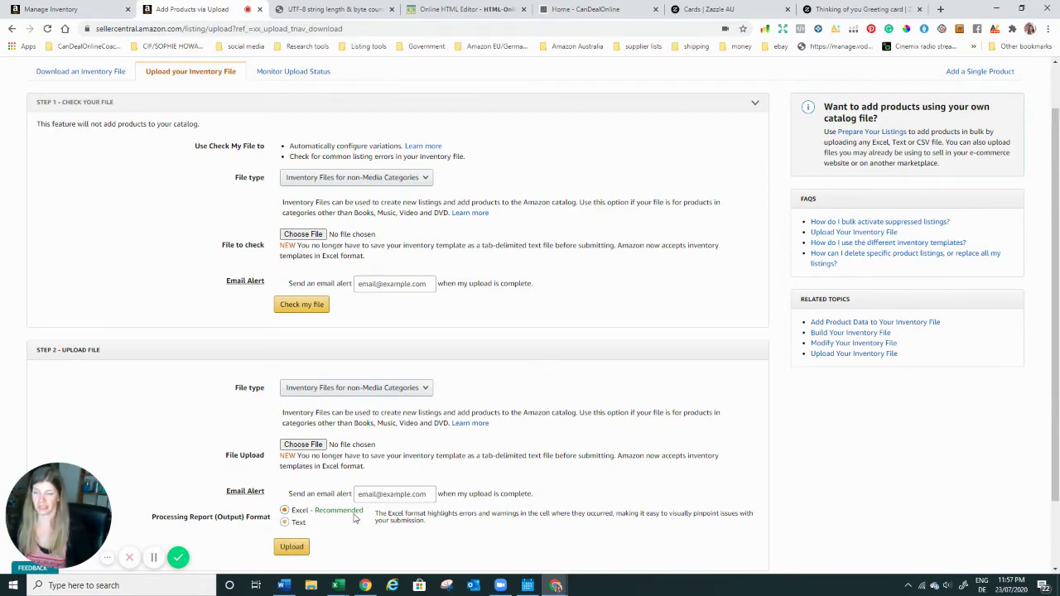
Step: On the Manage Inventory page, show the variations under the Pop/par/wed parent listing and apply Close listings to that parent
{"action": "left_click", "coordinate": [38, 10]}
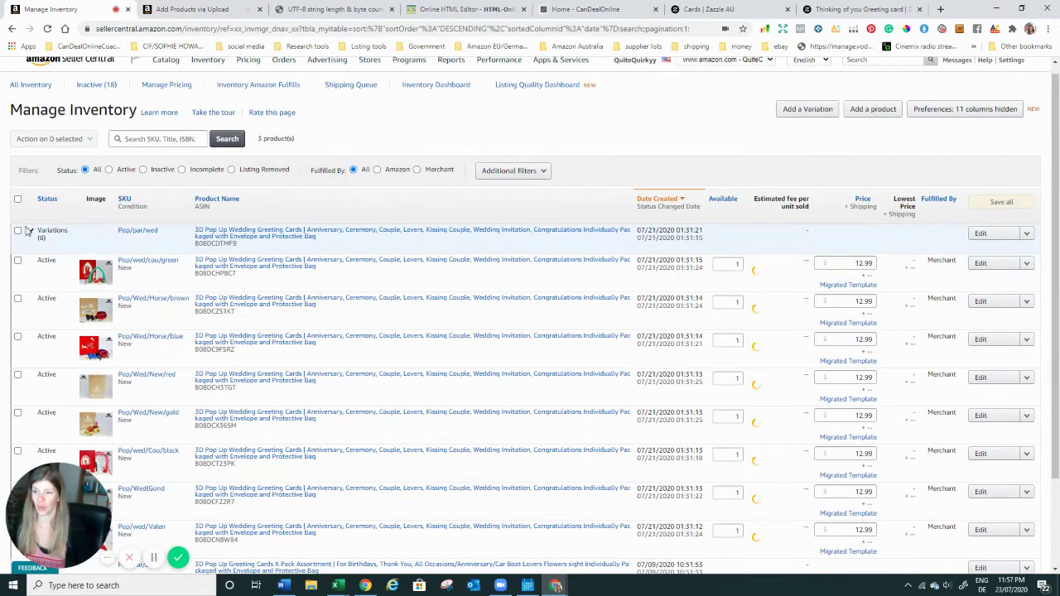
{"action": "left_click", "coordinate": [29, 232]}
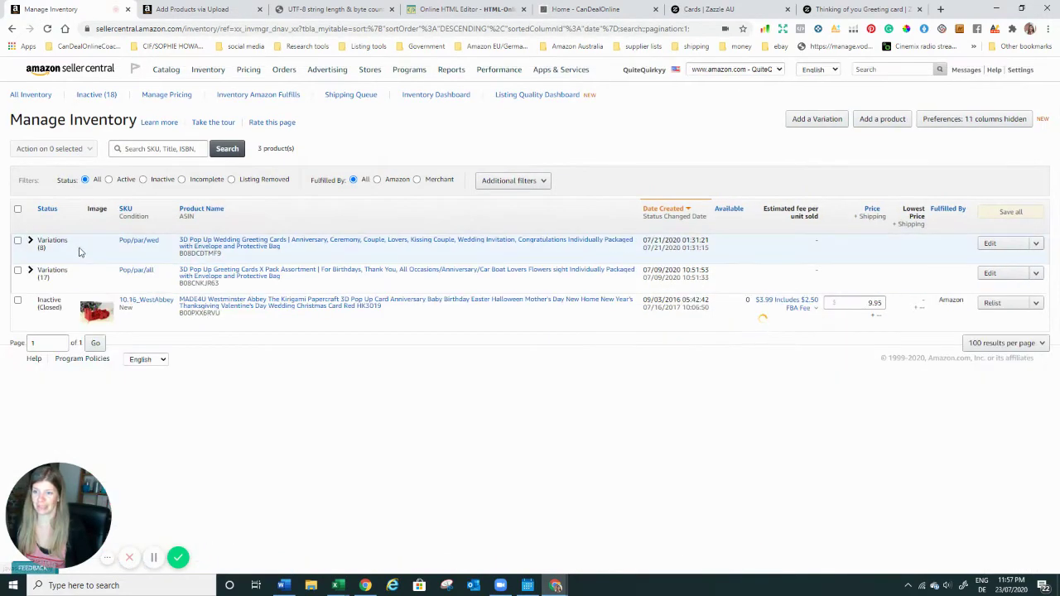
{"action": "left_click", "coordinate": [30, 241]}
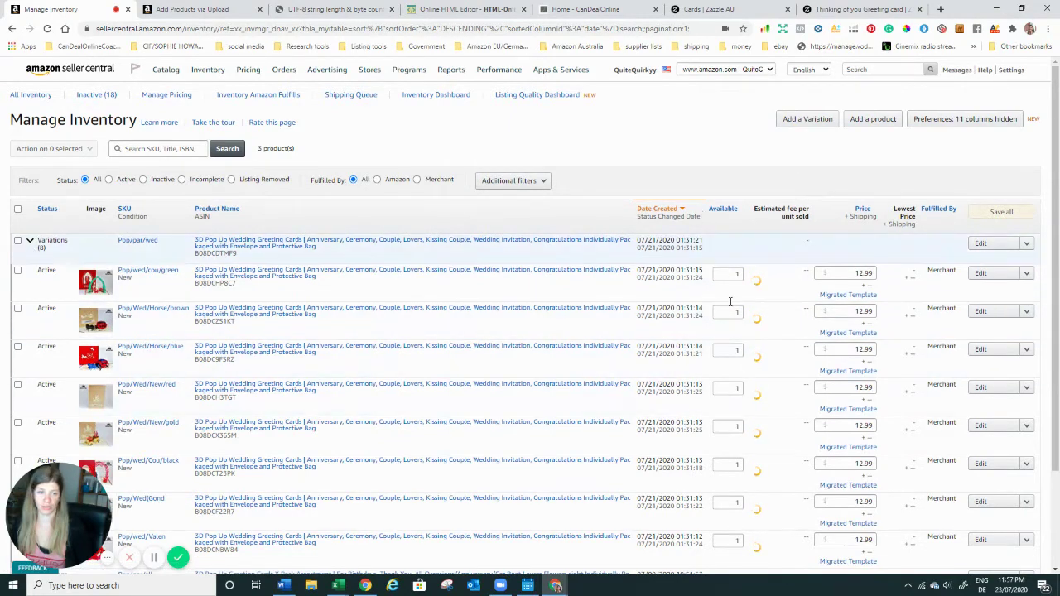
{"action": "left_click", "coordinate": [17, 242]}
{"action": "left_click", "coordinate": [86, 150]}
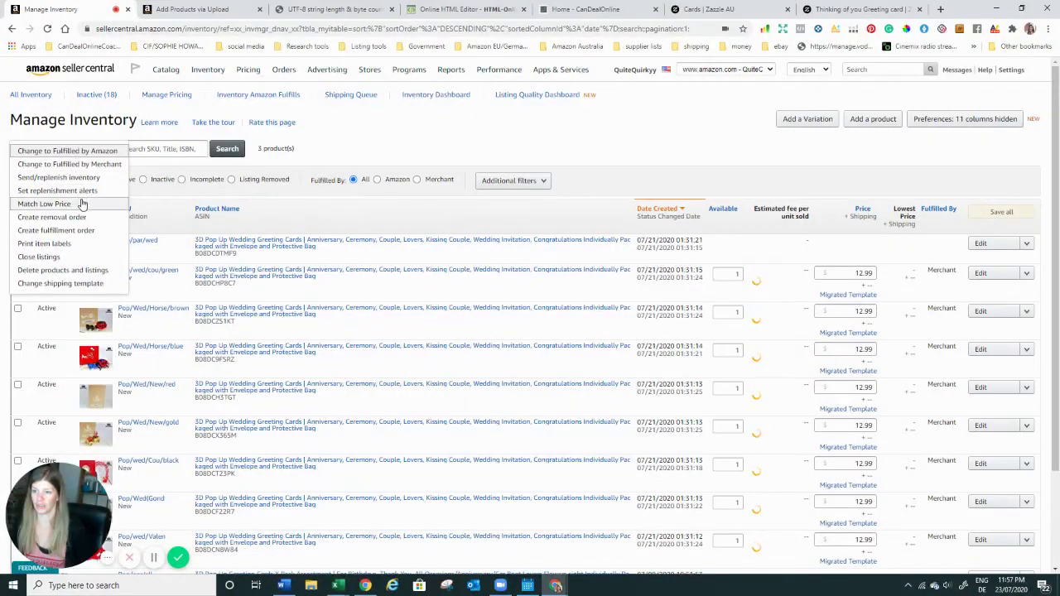
{"action": "left_click", "coordinate": [67, 256]}
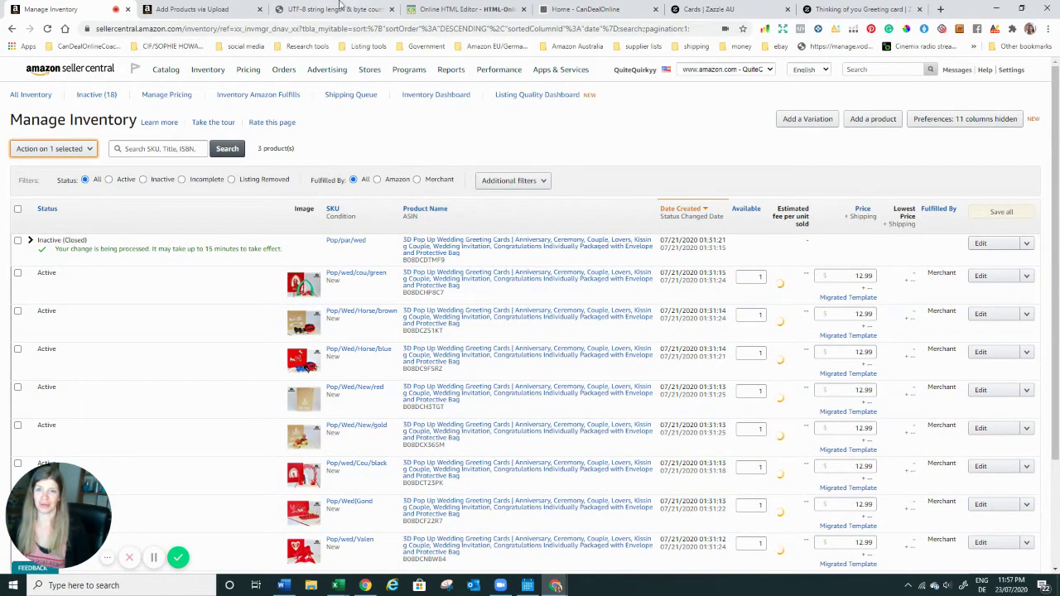
Step: Dismiss the Facebook notification and switch to the CanDealOnline website's home page
{"action": "scroll", "coordinate": [570, 149], "scroll_direction": "down", "scroll_amount": 1}
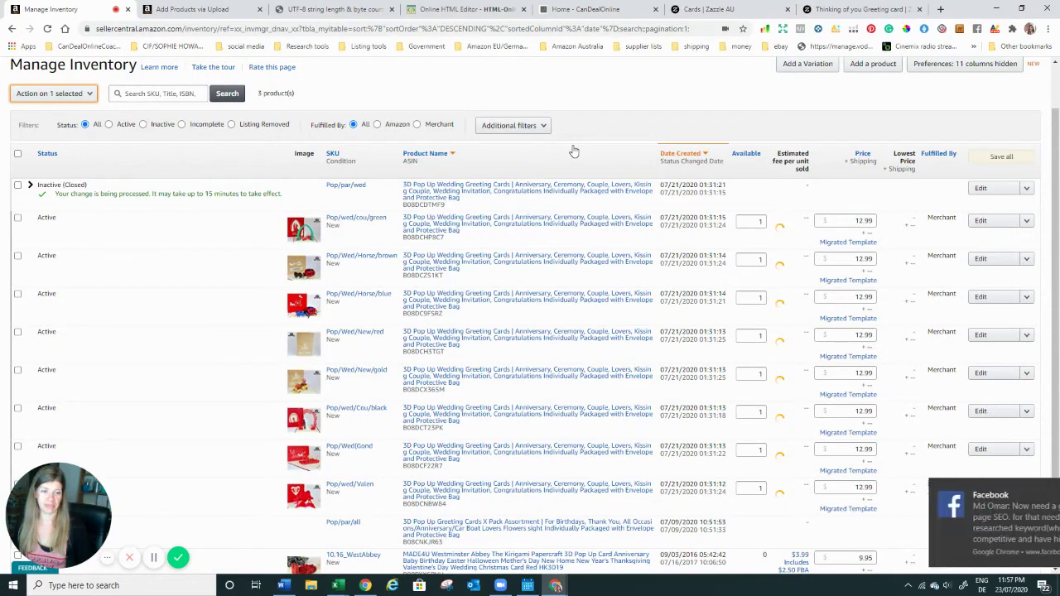
{"action": "left_click", "coordinate": [1039, 491]}
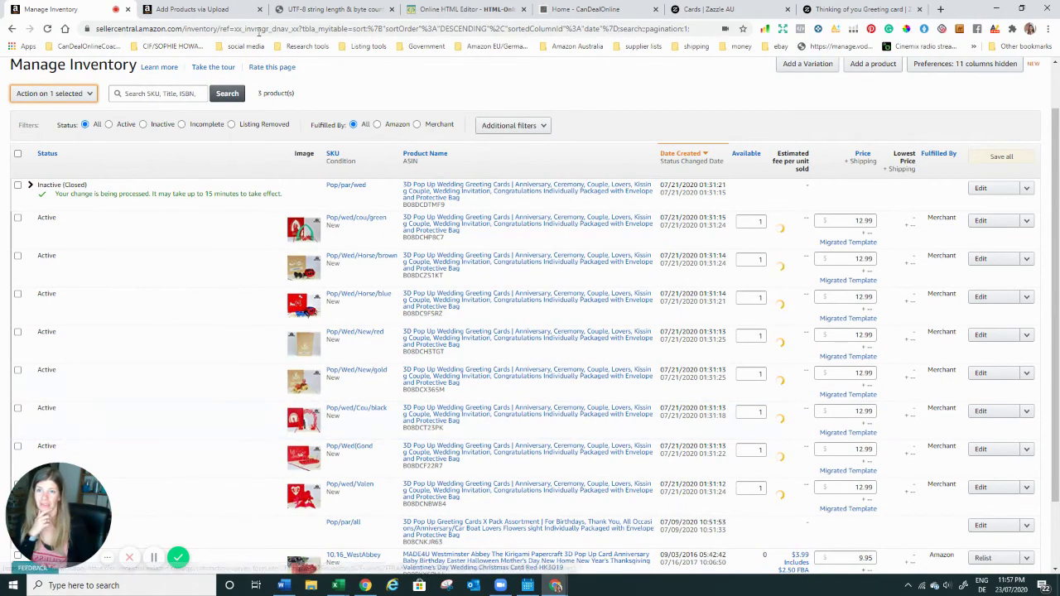
{"action": "left_click", "coordinate": [583, 9]}
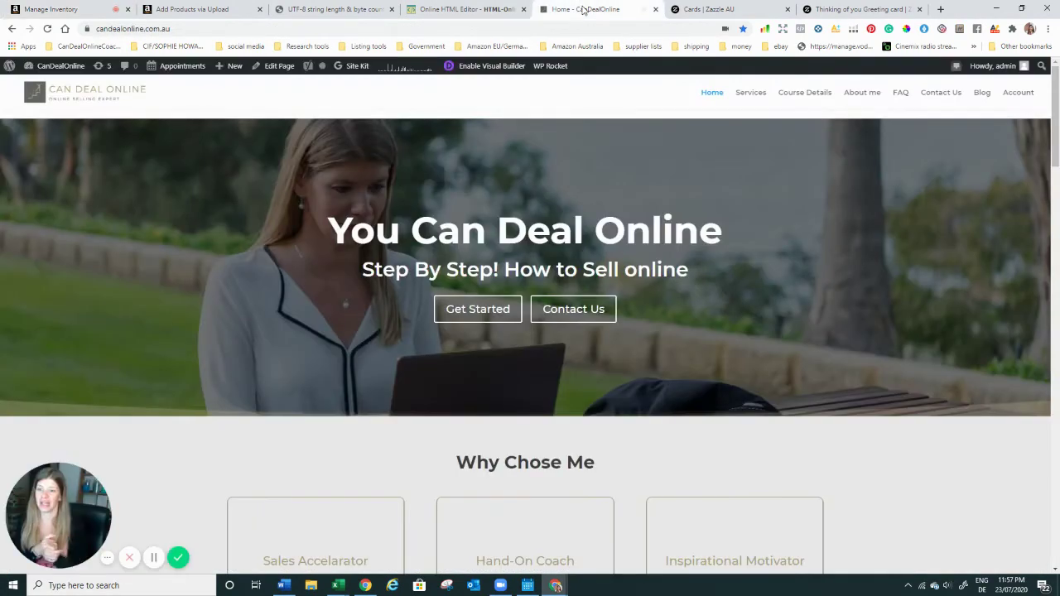